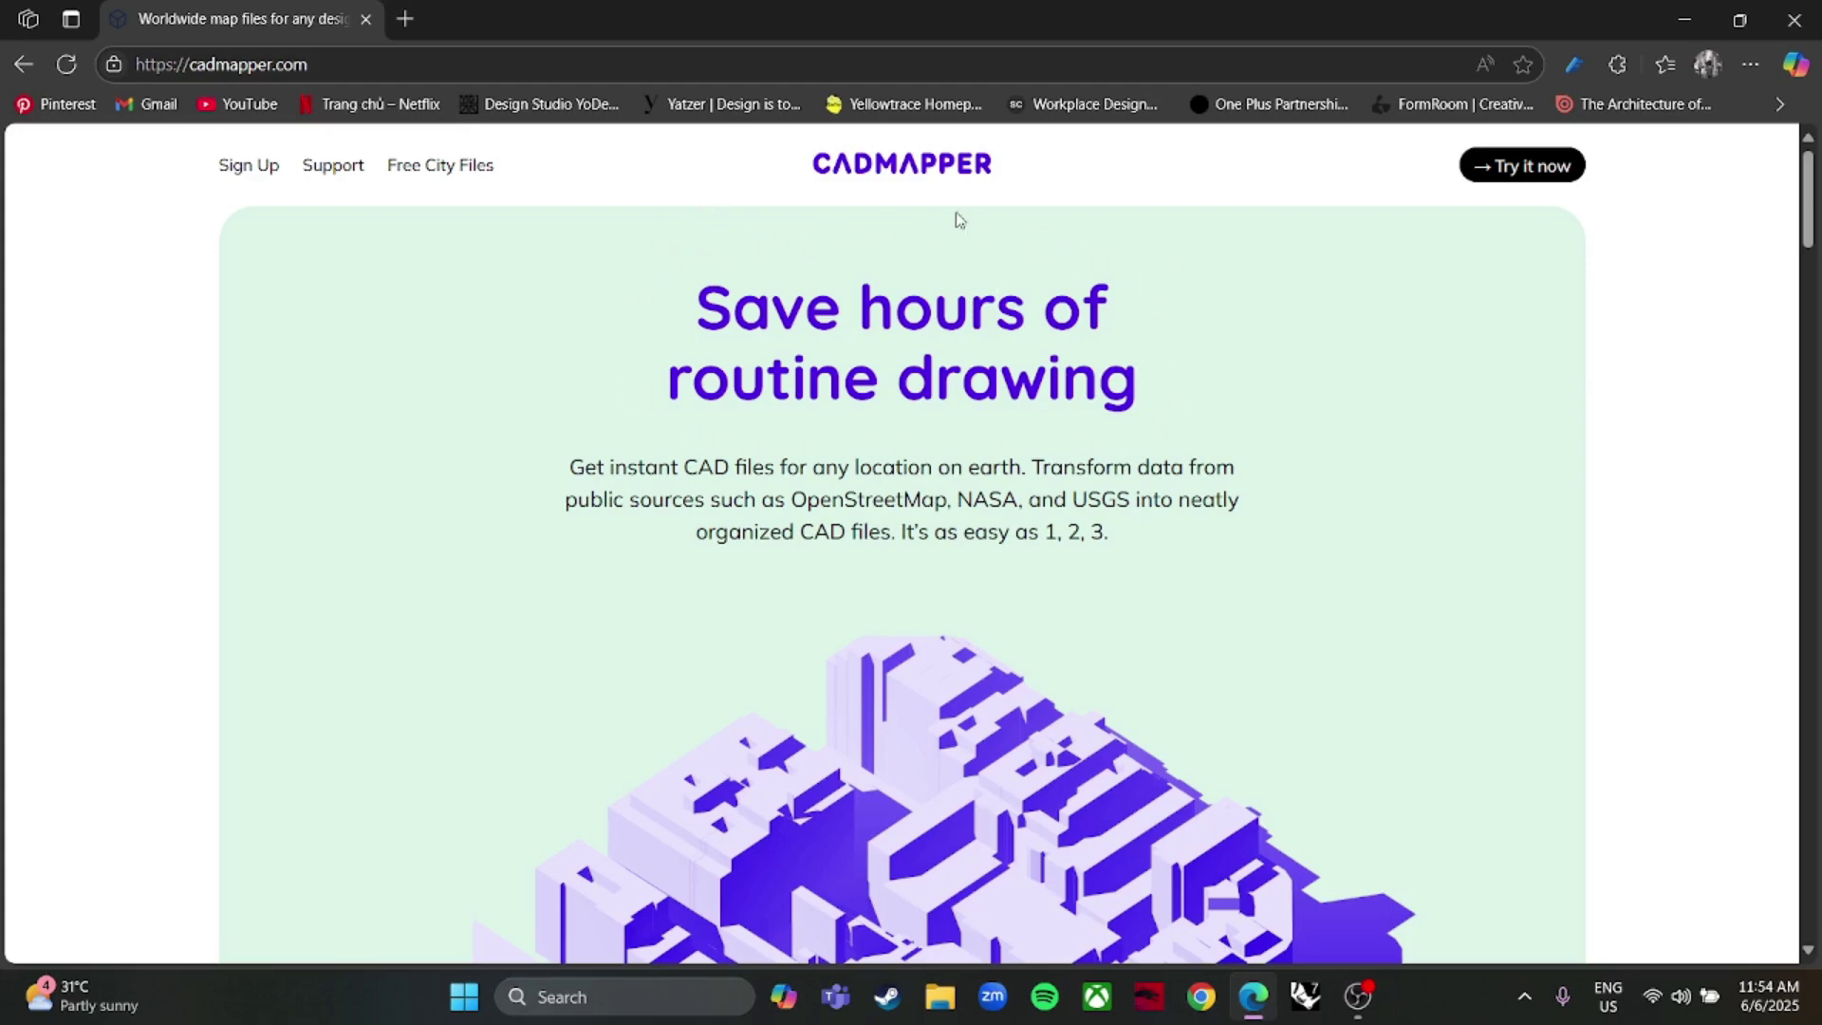
# Scroll down the CADMapper homepage to 'Get started now' and go to Create File.
pyautogui.scroll(-10, 1381, 350)
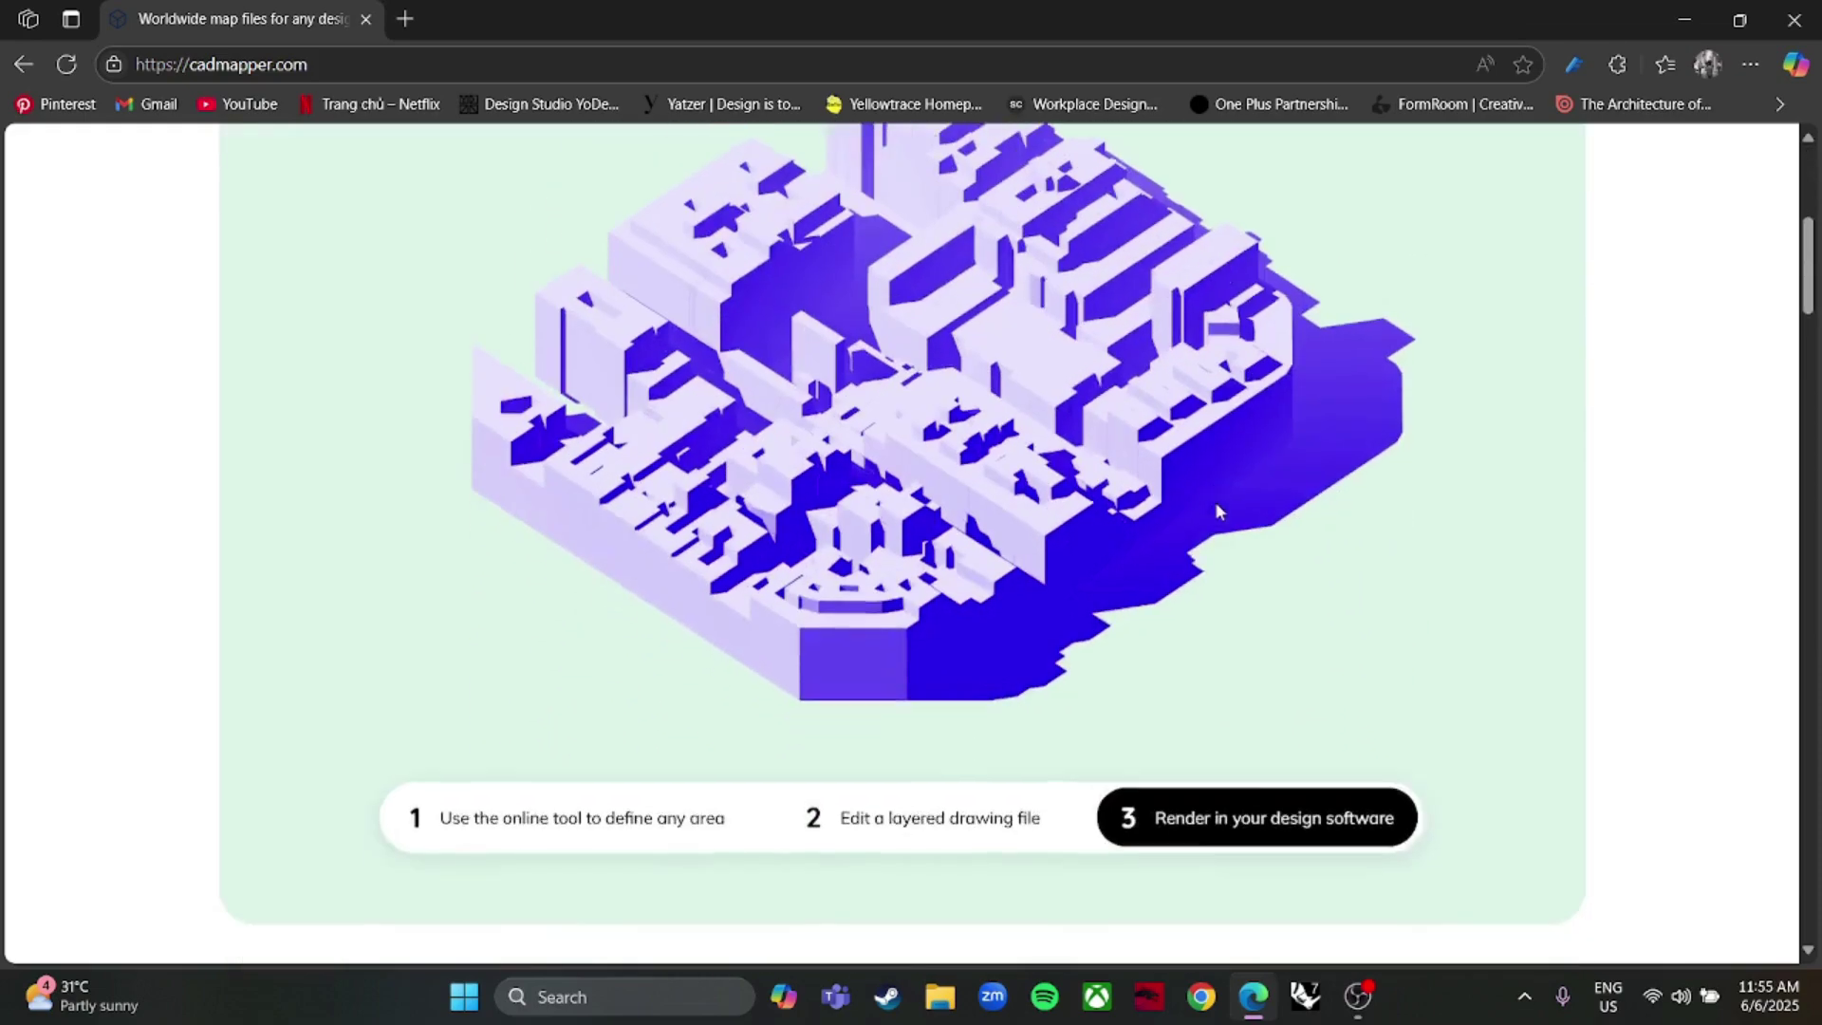
pyautogui.scroll(-7, 1001, 551)
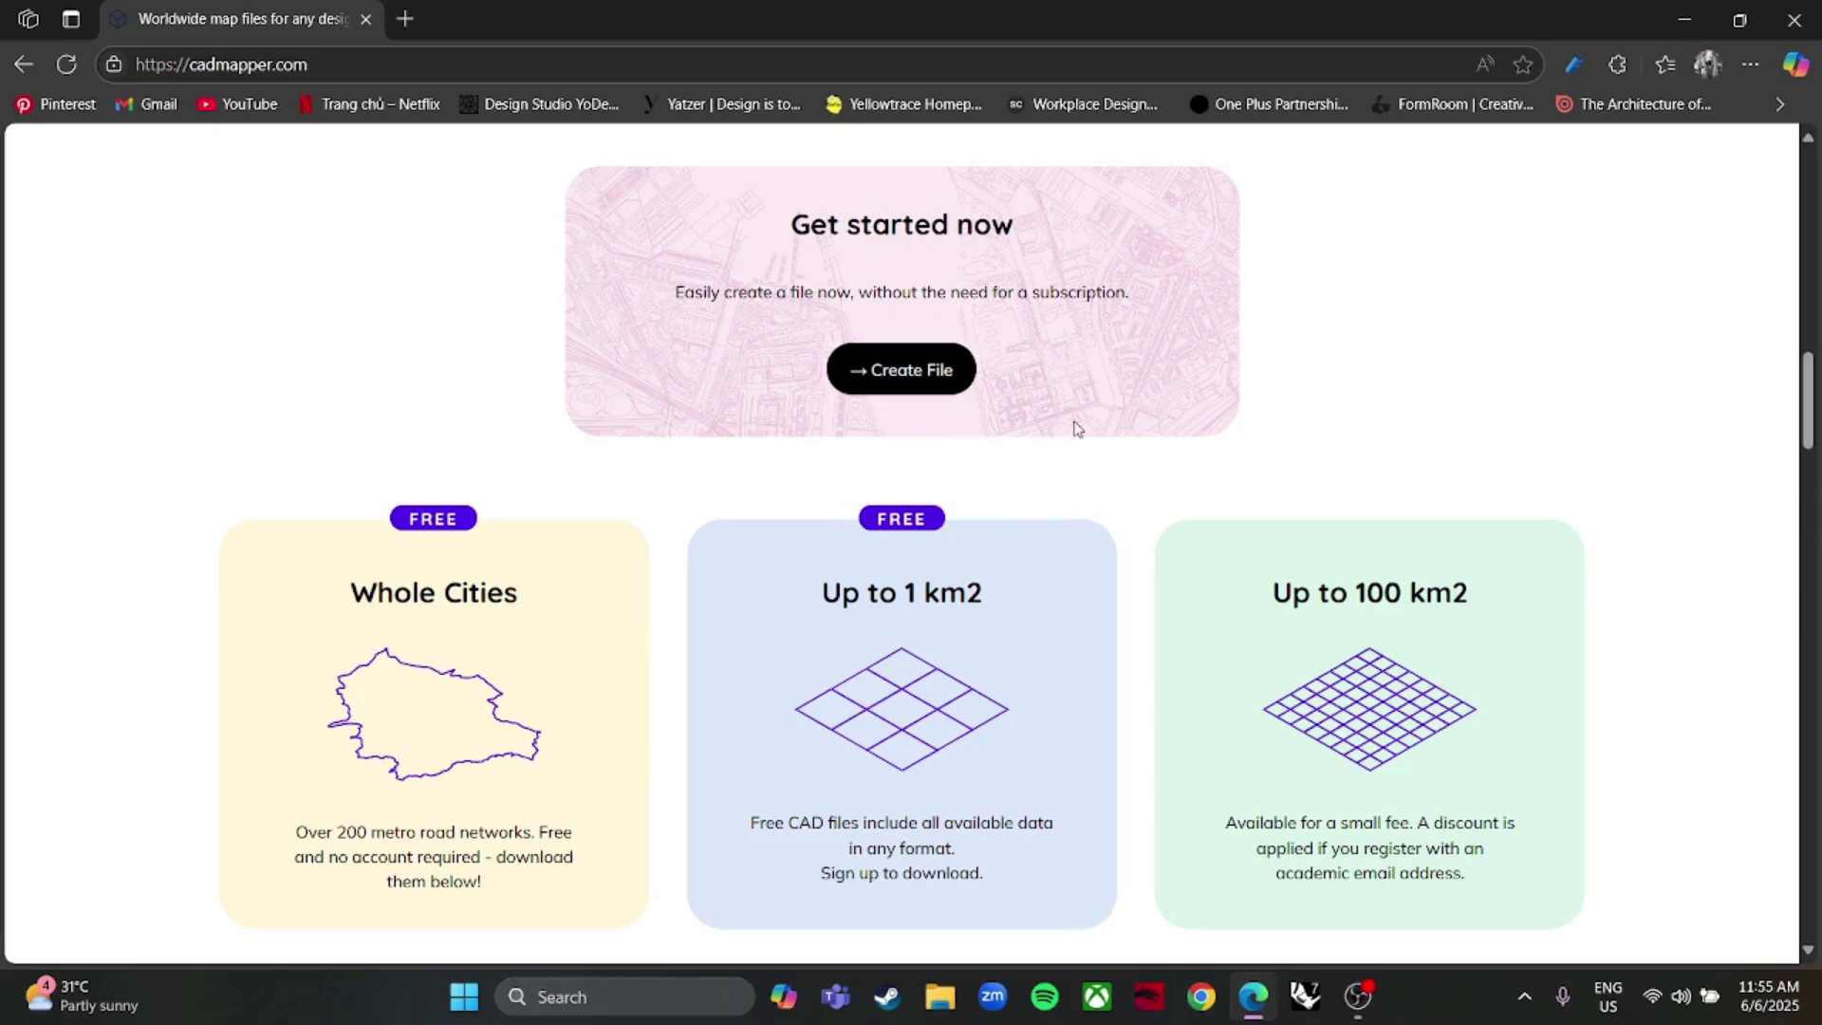
pyautogui.scroll(-7, 980, 418)
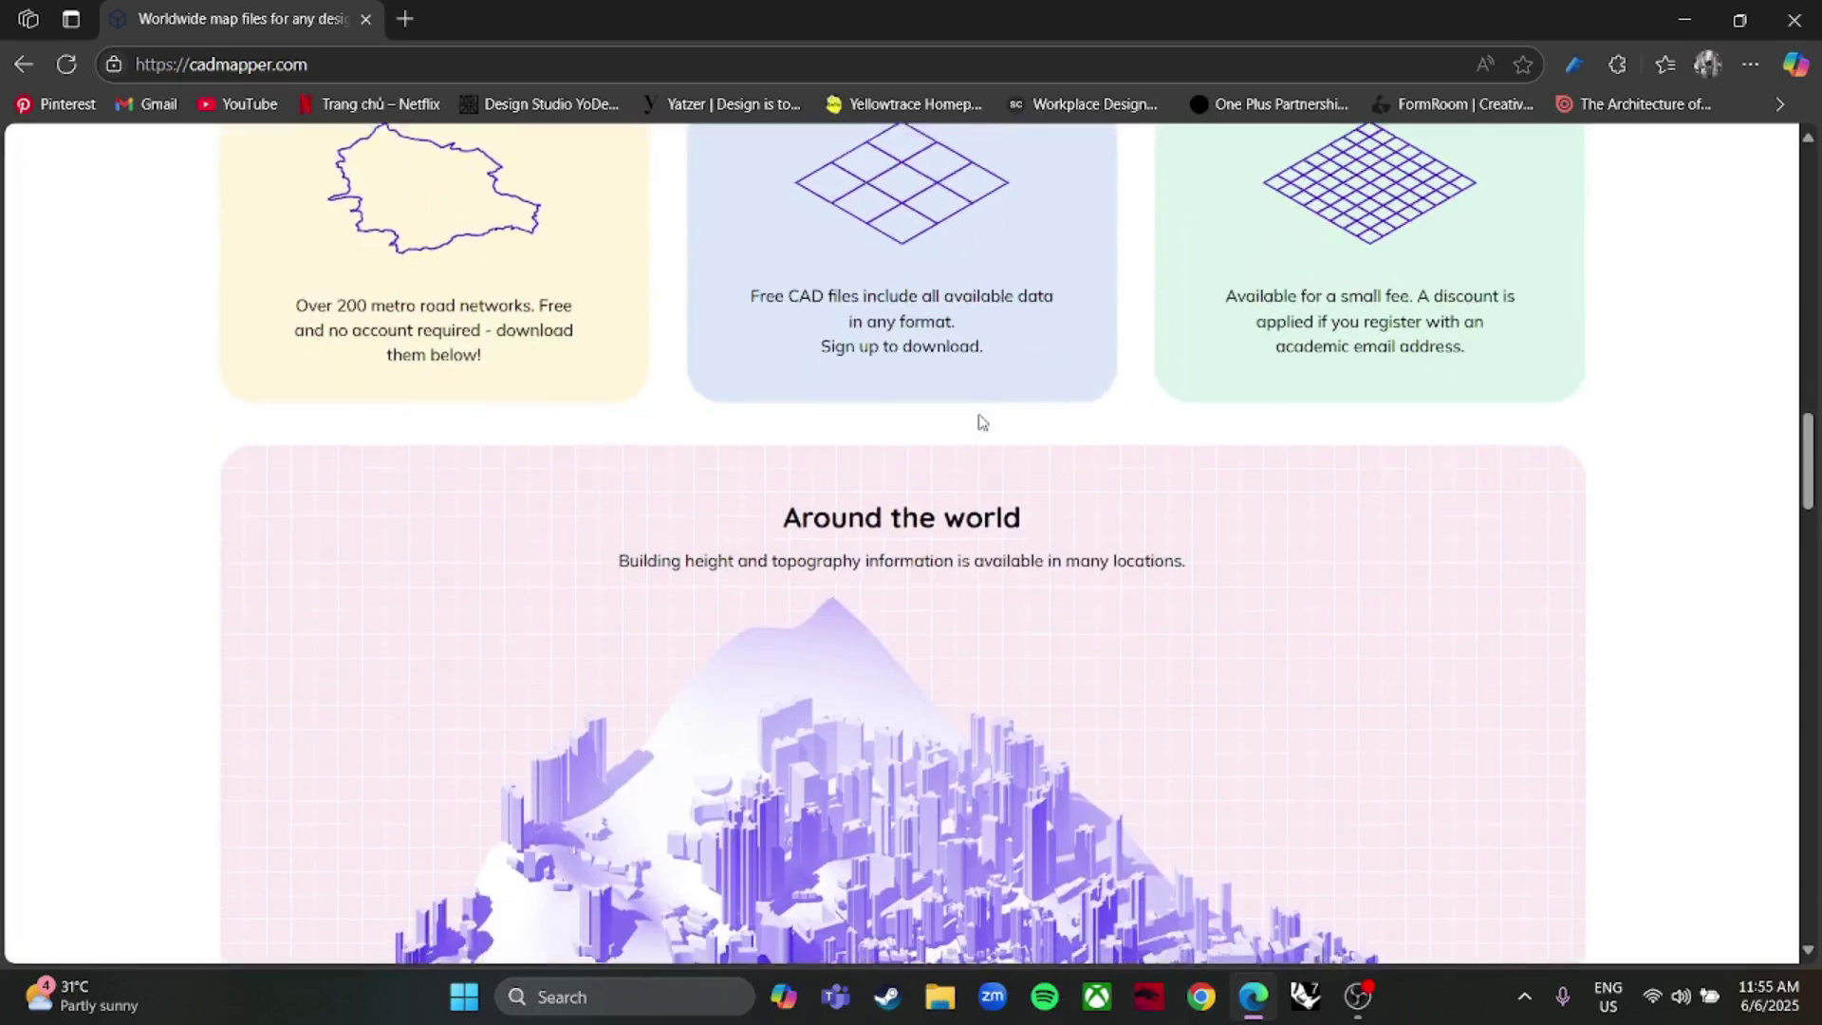
pyautogui.scroll(7, 980, 418)
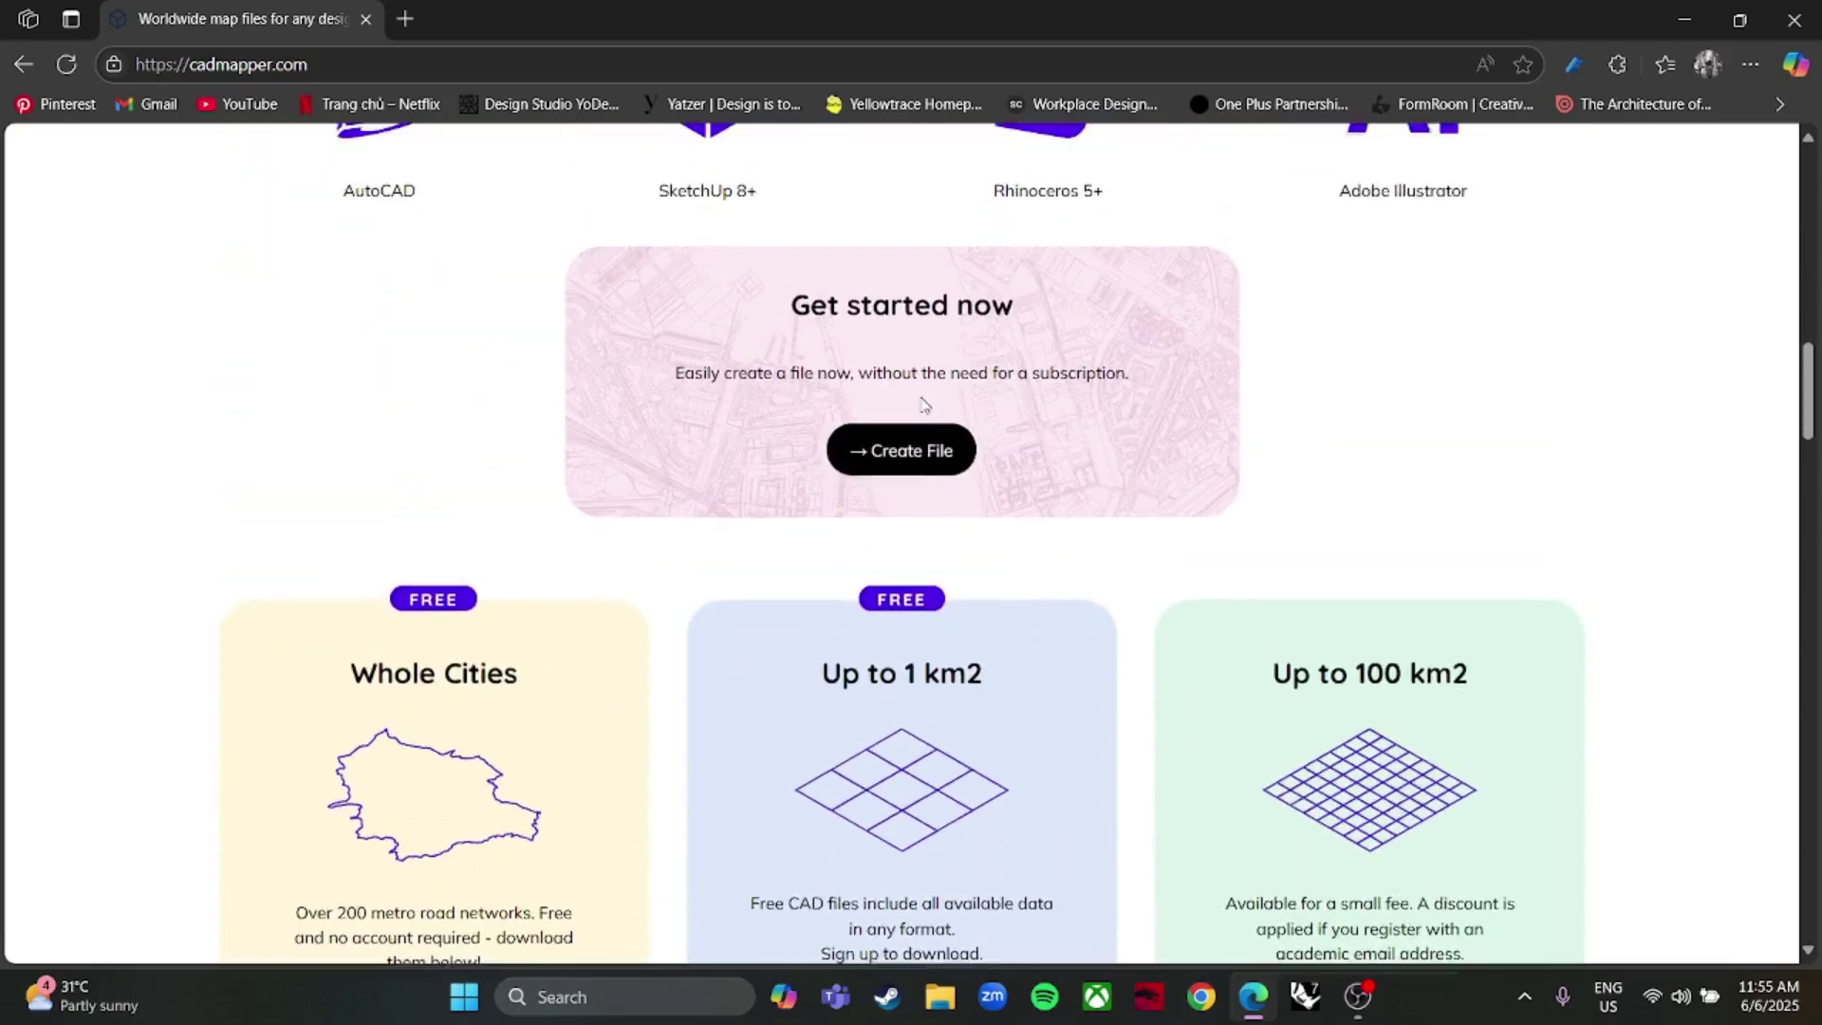
pyautogui.click(948, 556)
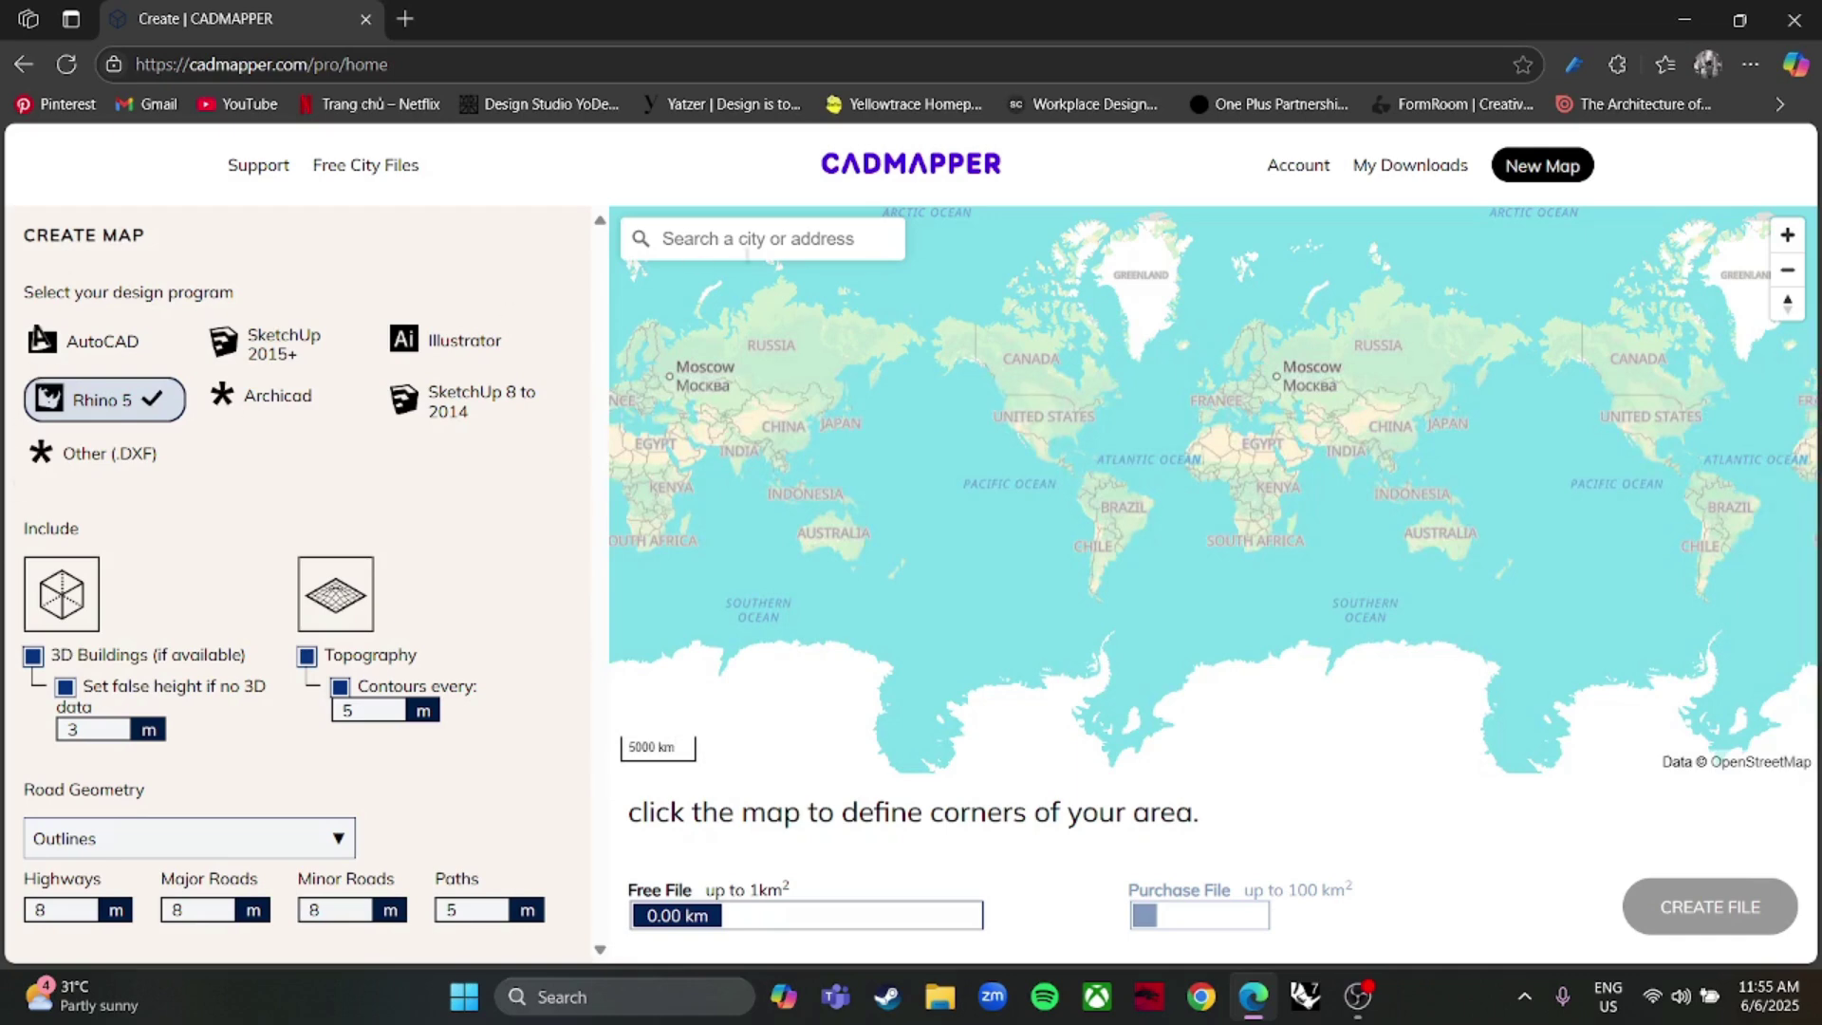
# Try several target programs, then settle on Rhino 5 as the export format.
pyautogui.click(76, 349)
pyautogui.moveTo(20, 296); pyautogui.dragTo(234, 290)
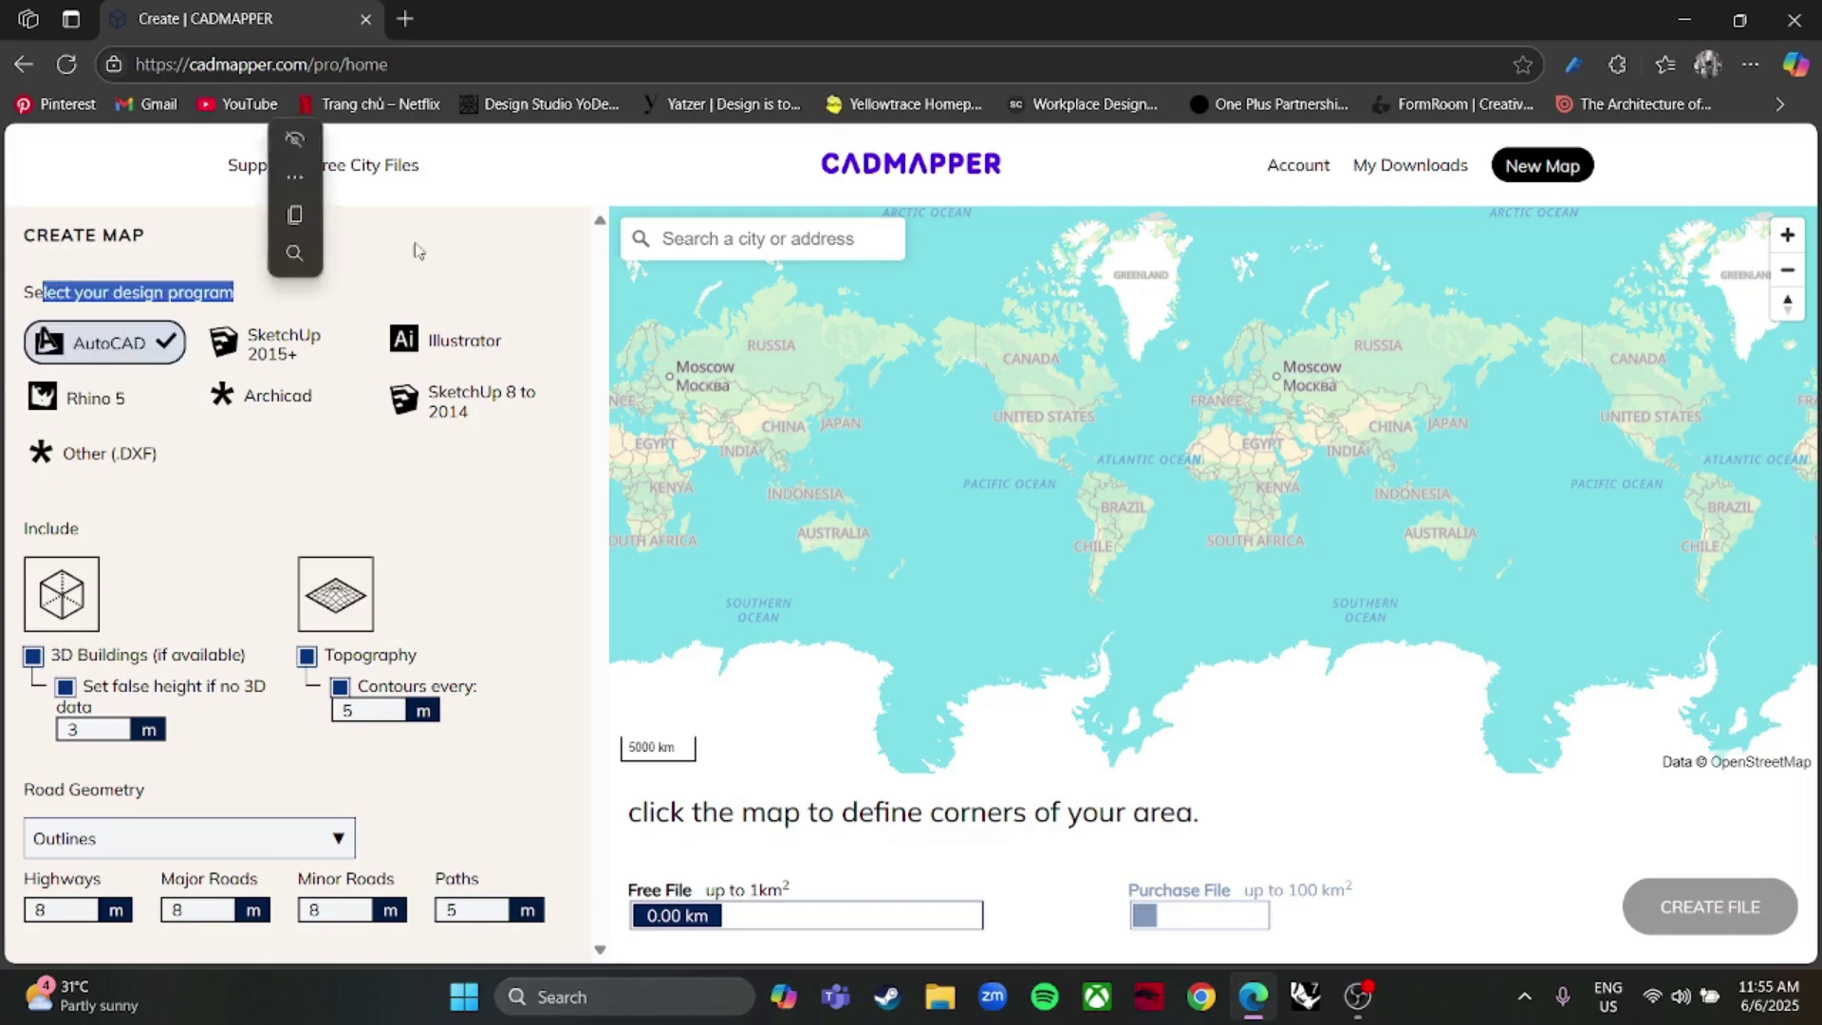
pyautogui.click(436, 249)
pyautogui.click(251, 341)
pyautogui.click(467, 347)
pyautogui.click(463, 393)
pyautogui.click(296, 399)
pyautogui.click(103, 404)
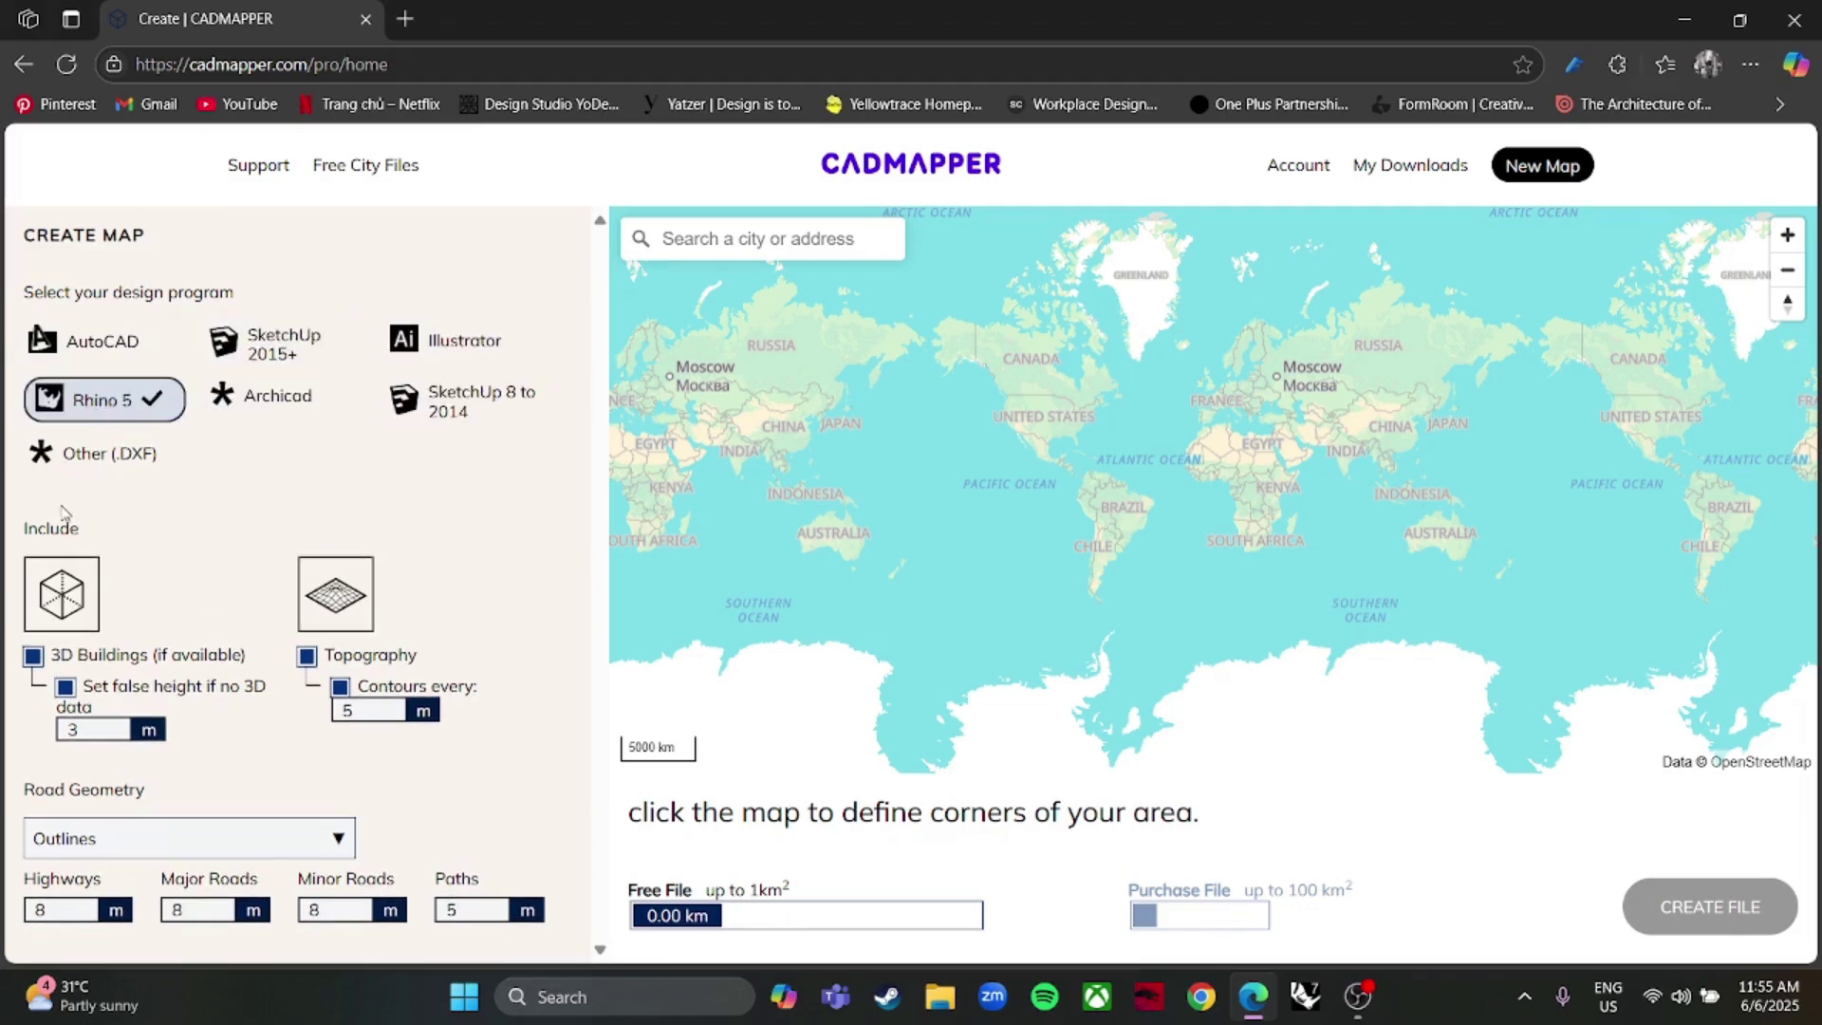
pyautogui.click(464, 366)
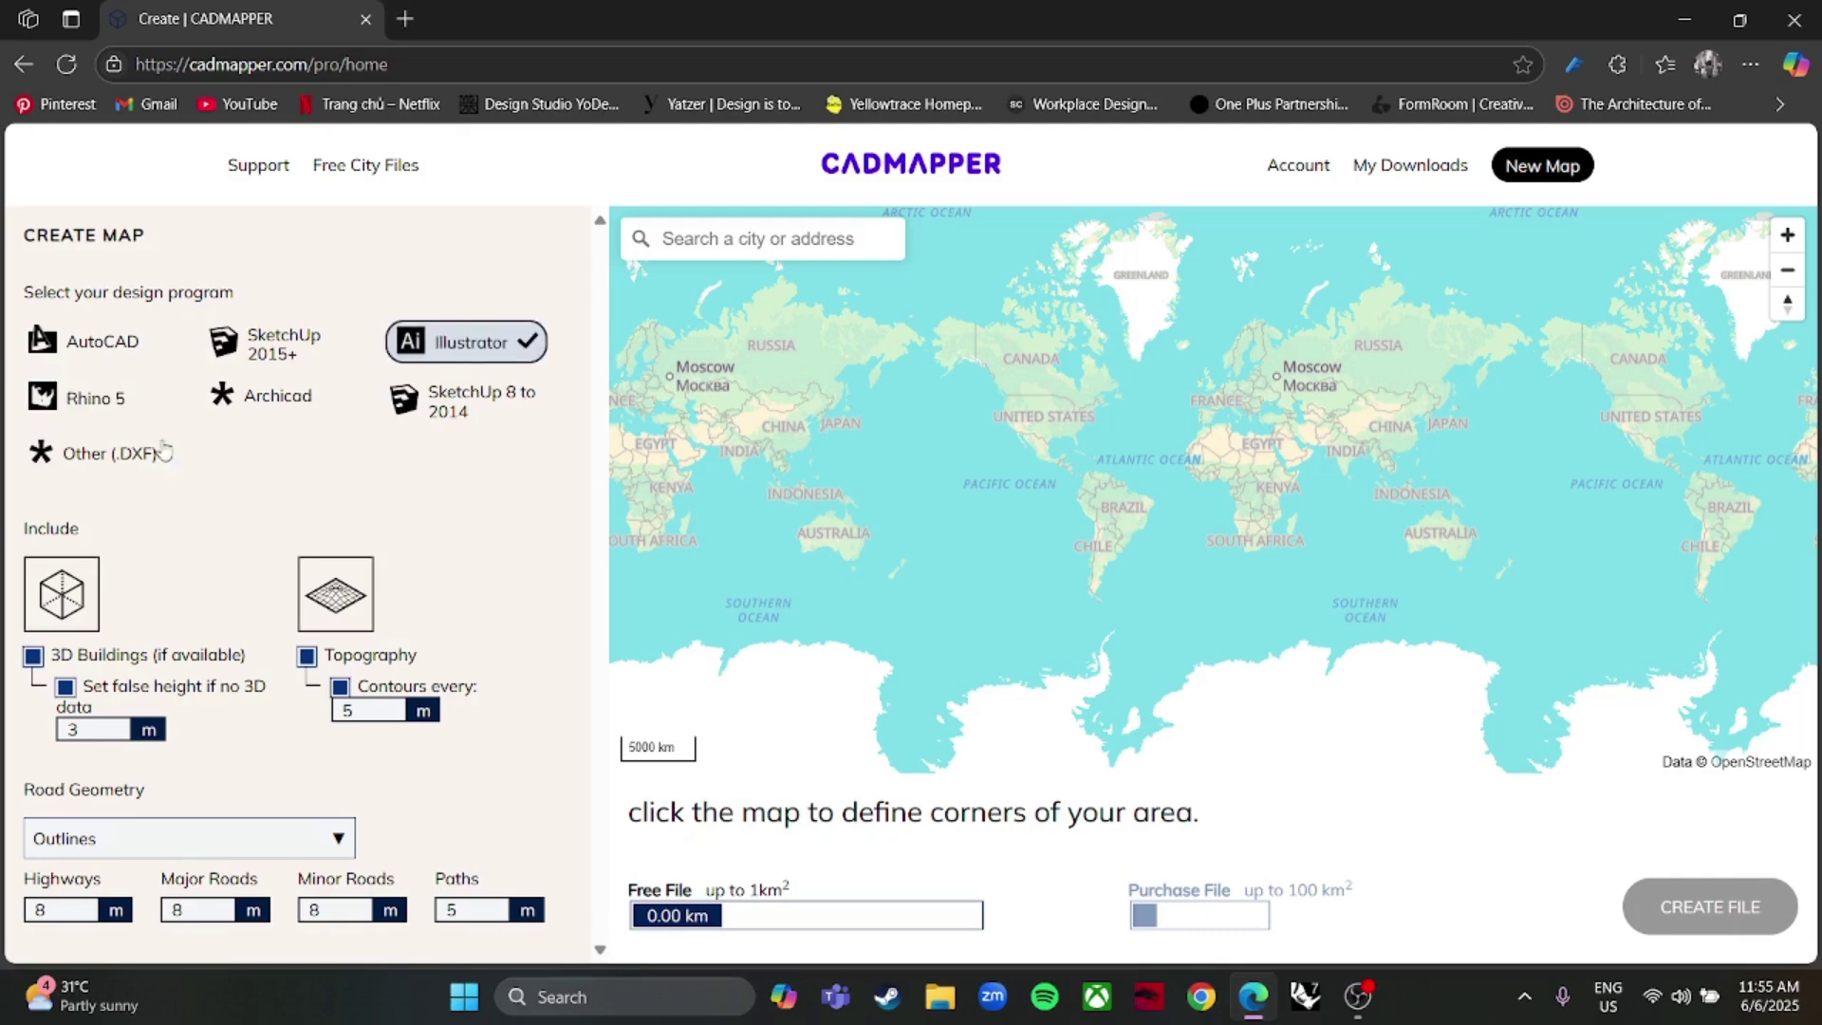
pyautogui.click(110, 397)
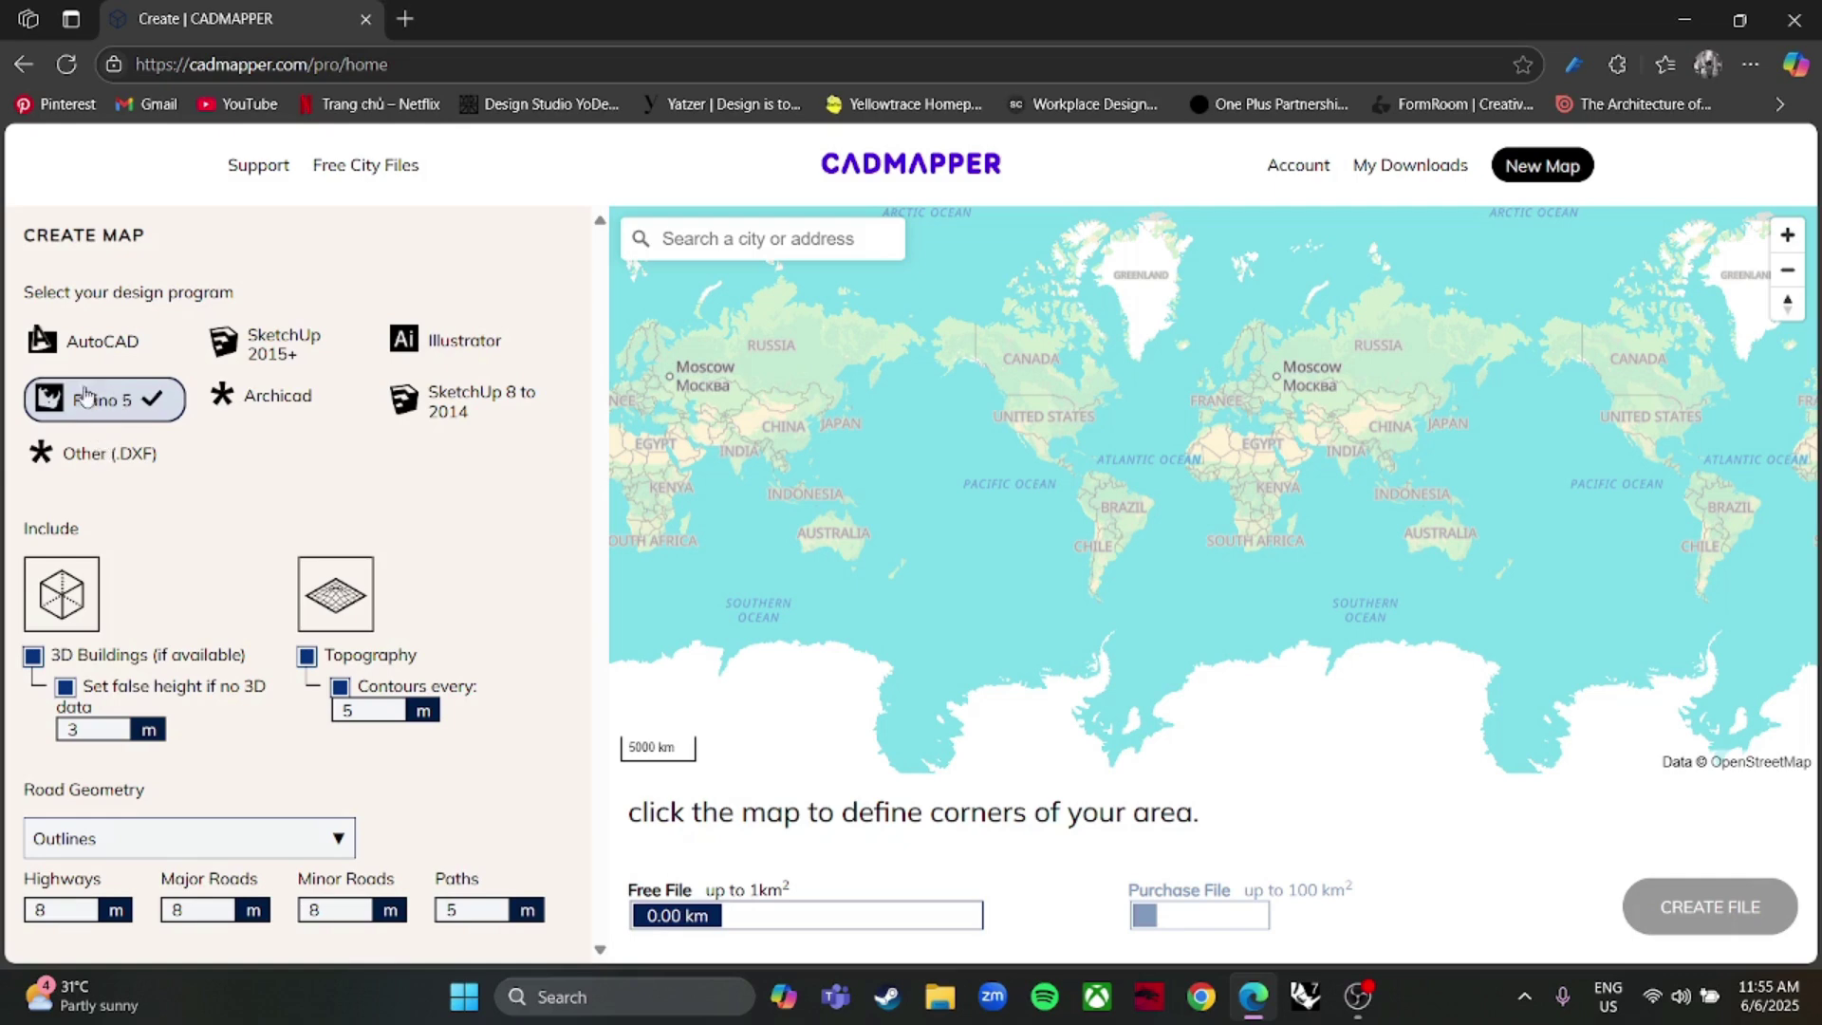
pyautogui.click(519, 360)
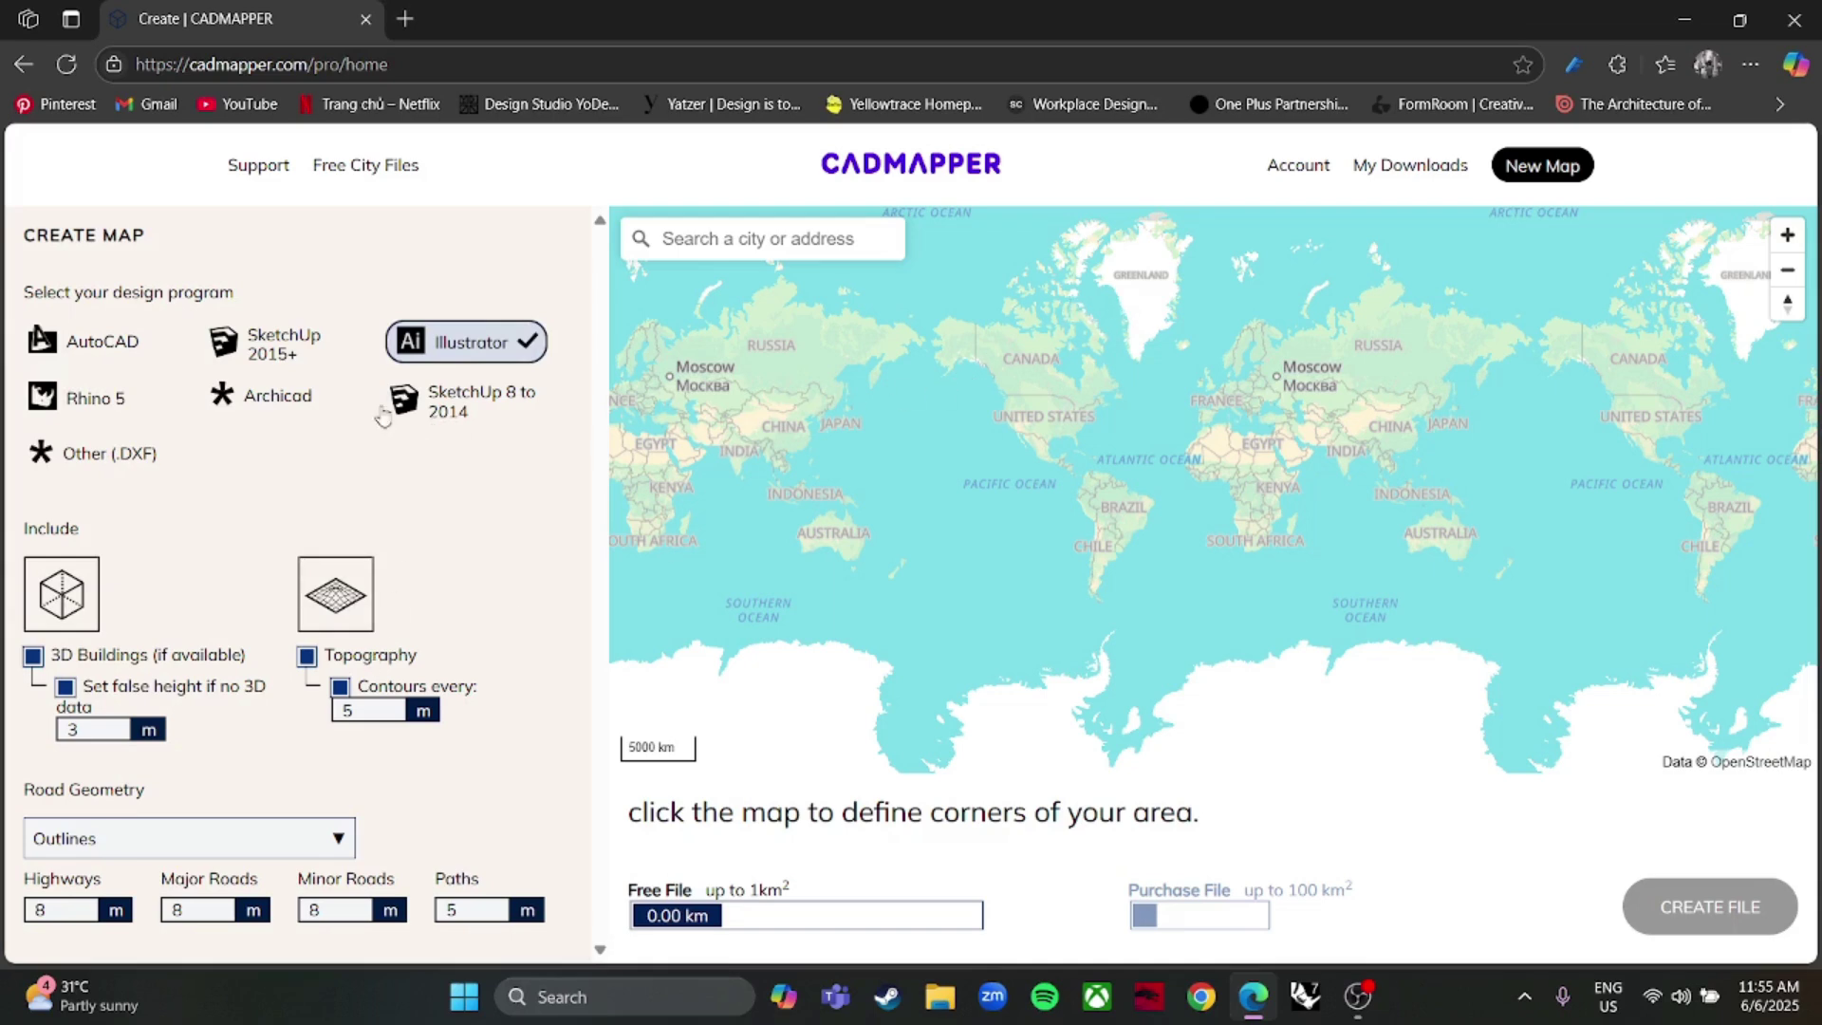
pyautogui.click(119, 391)
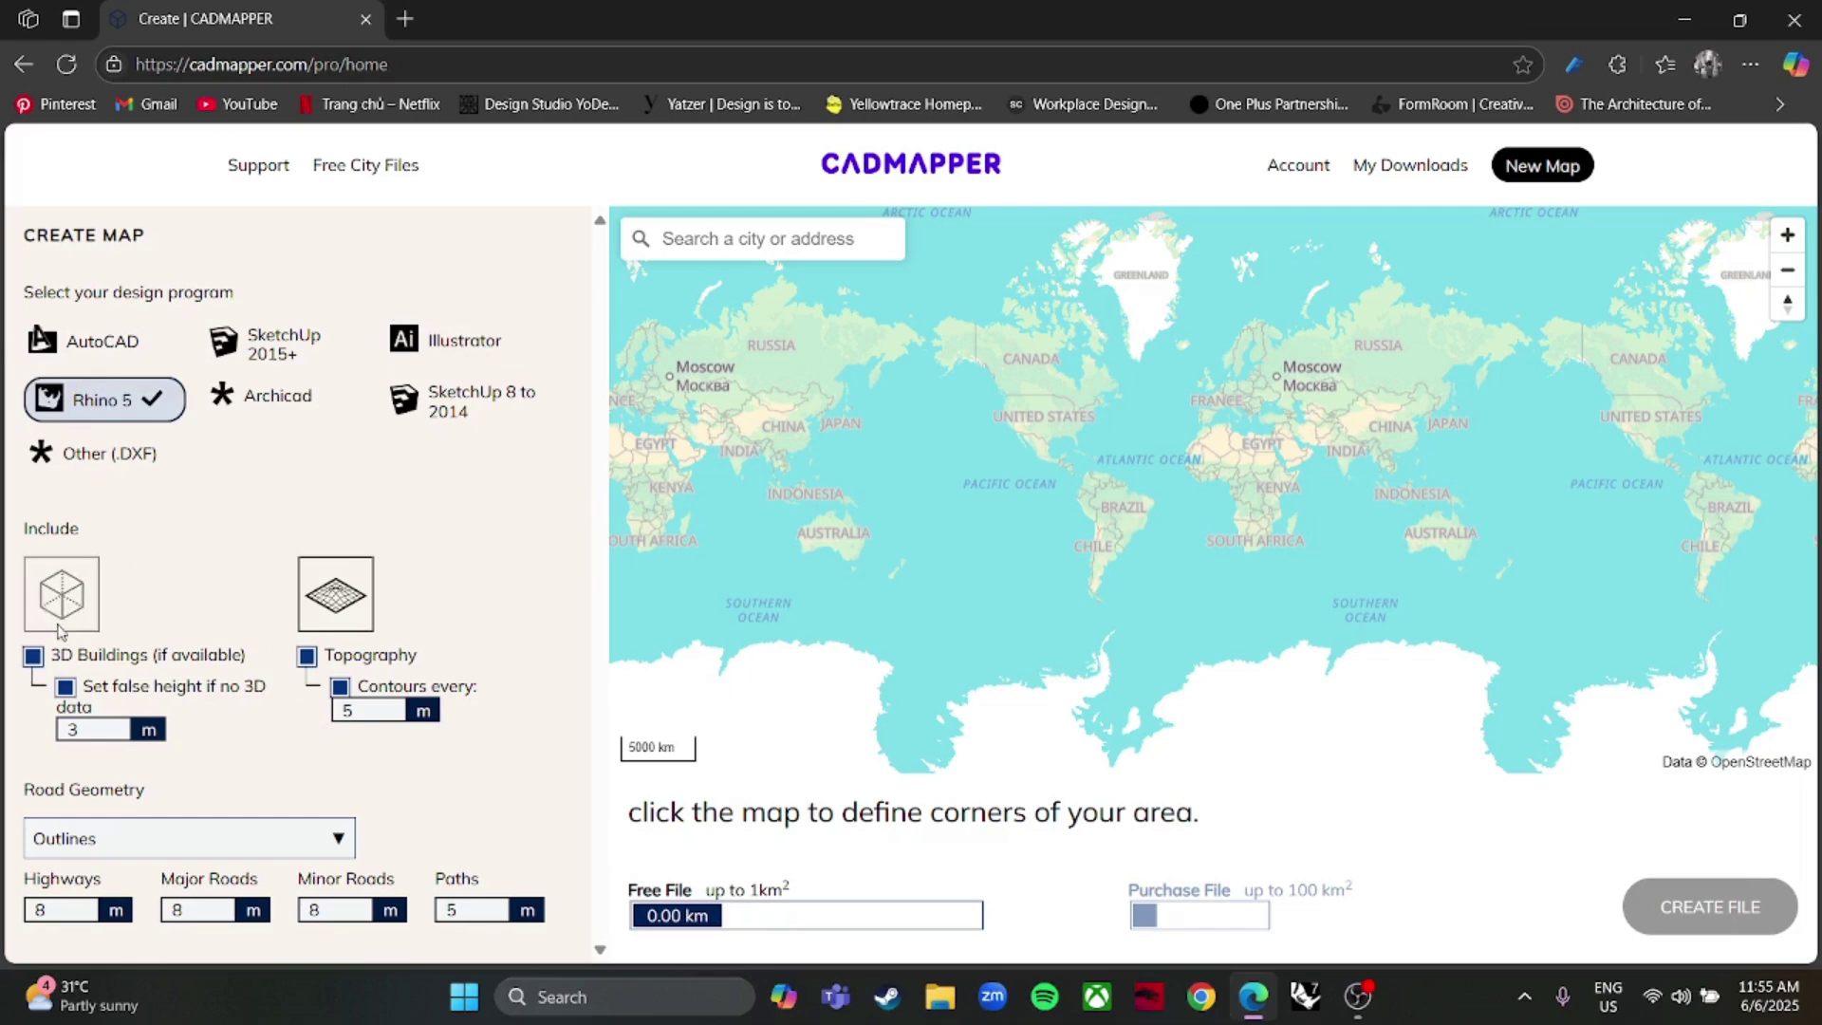
# Keep 3D buildings at 3 m false height, turn contours off, and keep road Outlines.
pyautogui.doubleClick(36, 663)
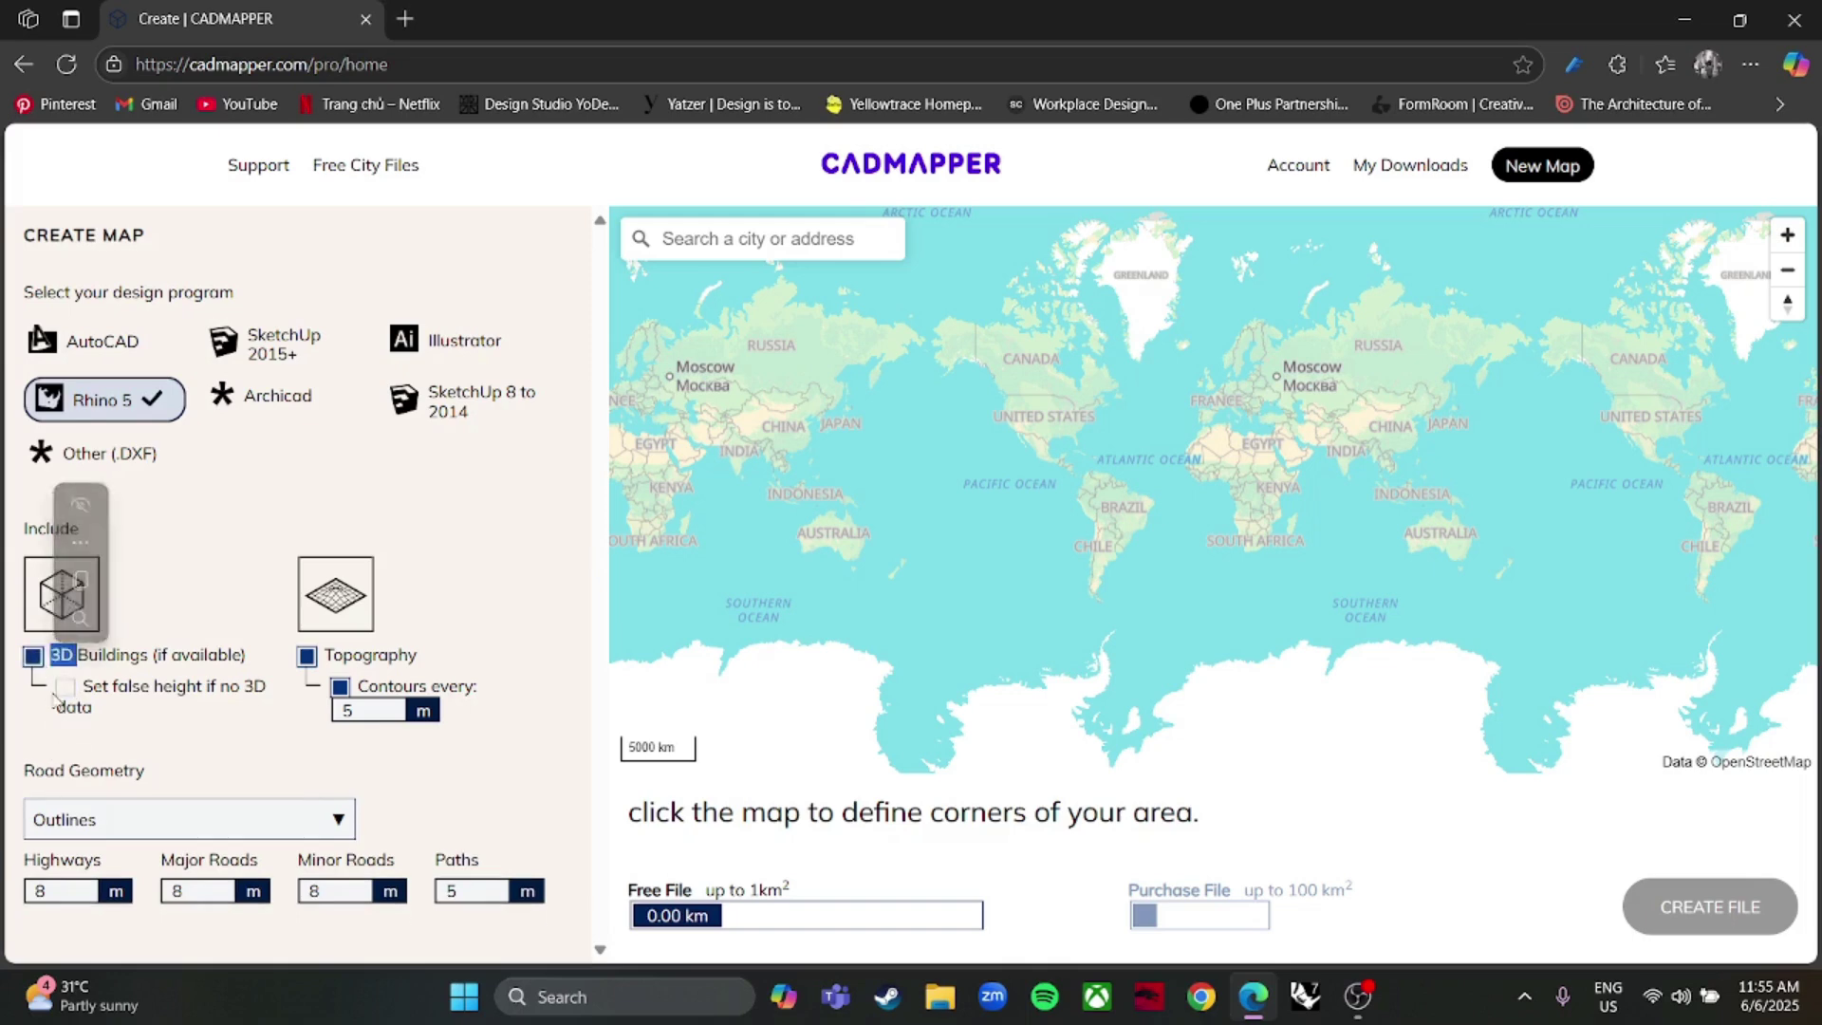
pyautogui.click(168, 556)
pyautogui.click(190, 742)
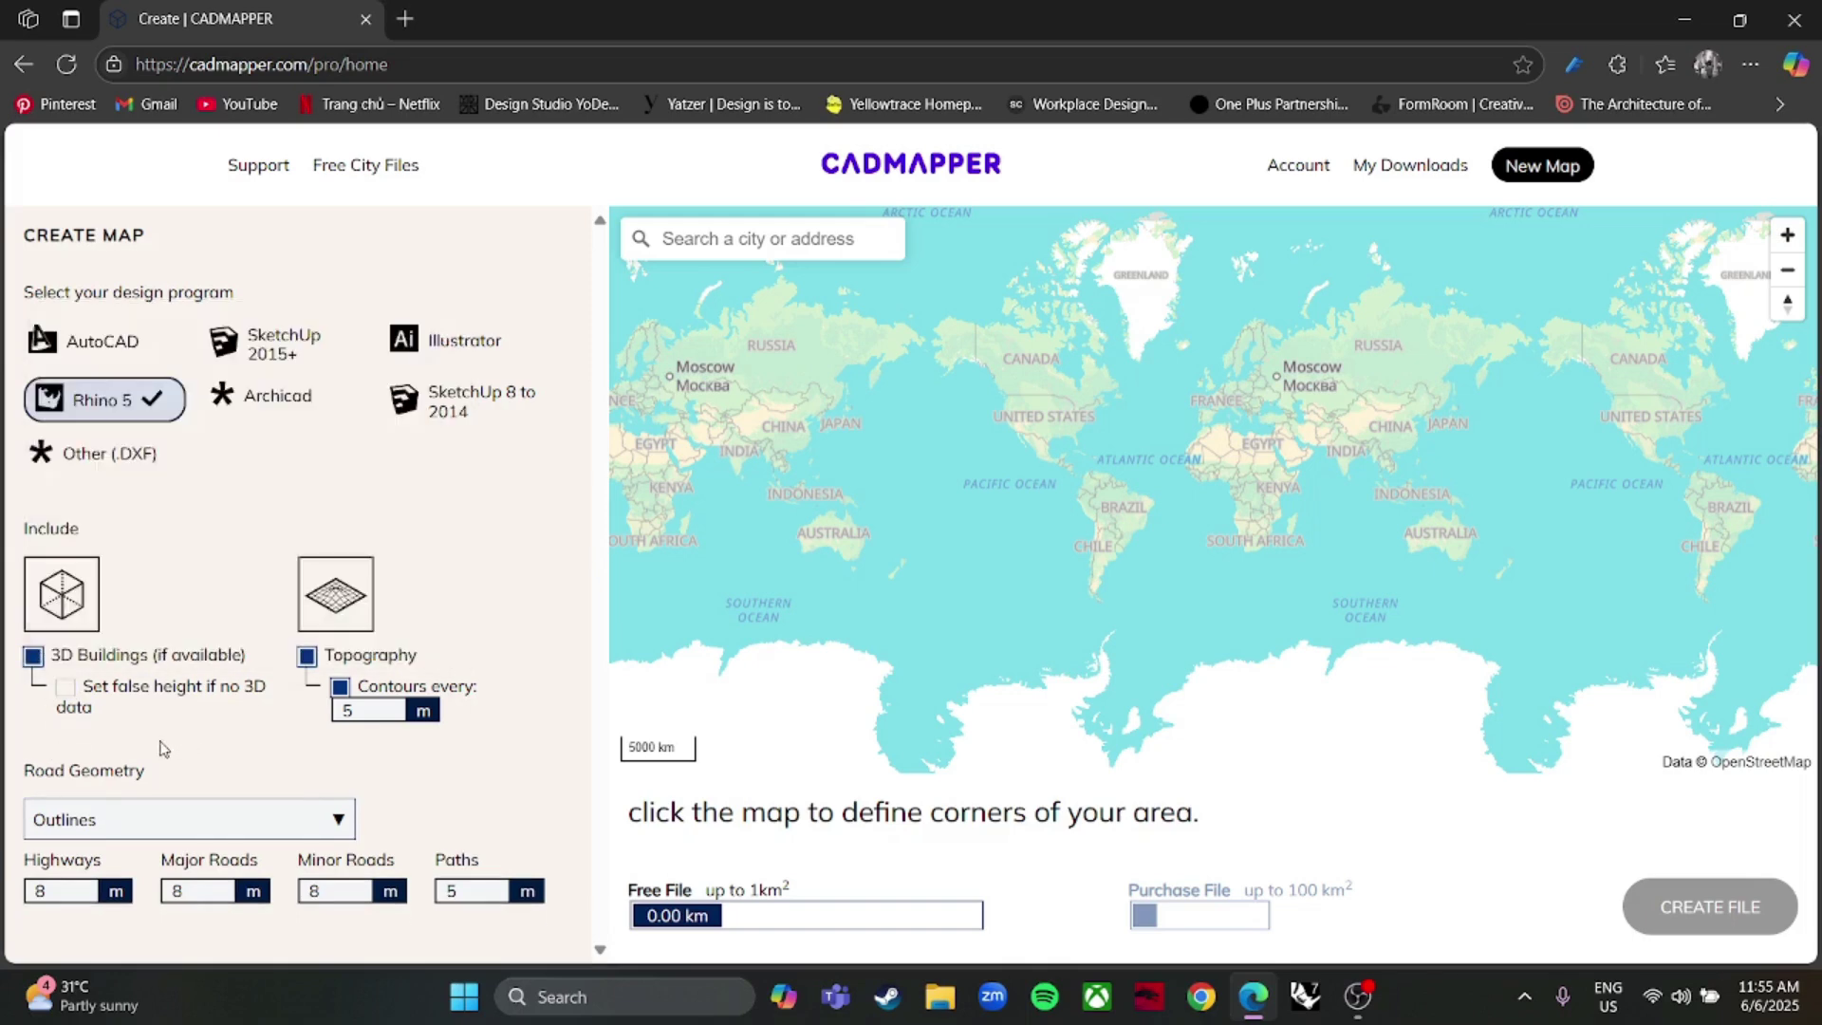
pyautogui.click(65, 686)
pyautogui.click(342, 690)
pyautogui.click(340, 688)
pyautogui.click(340, 687)
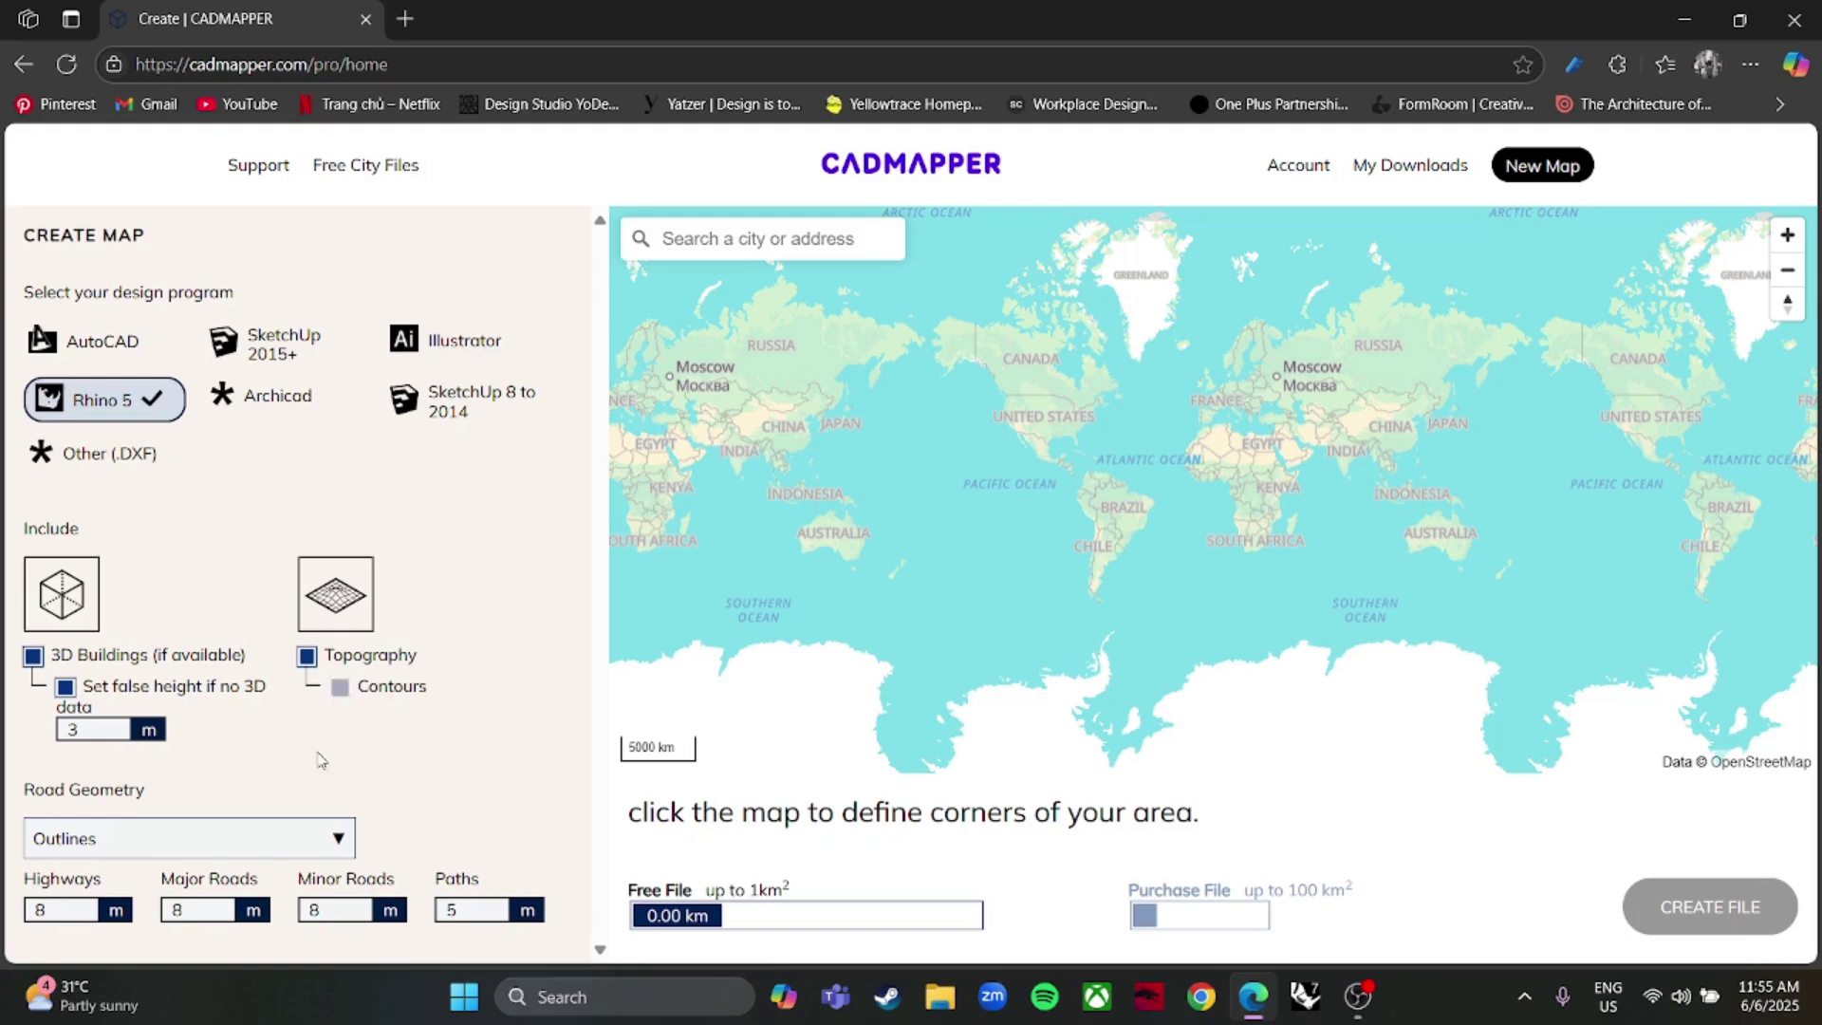
pyautogui.click(341, 840)
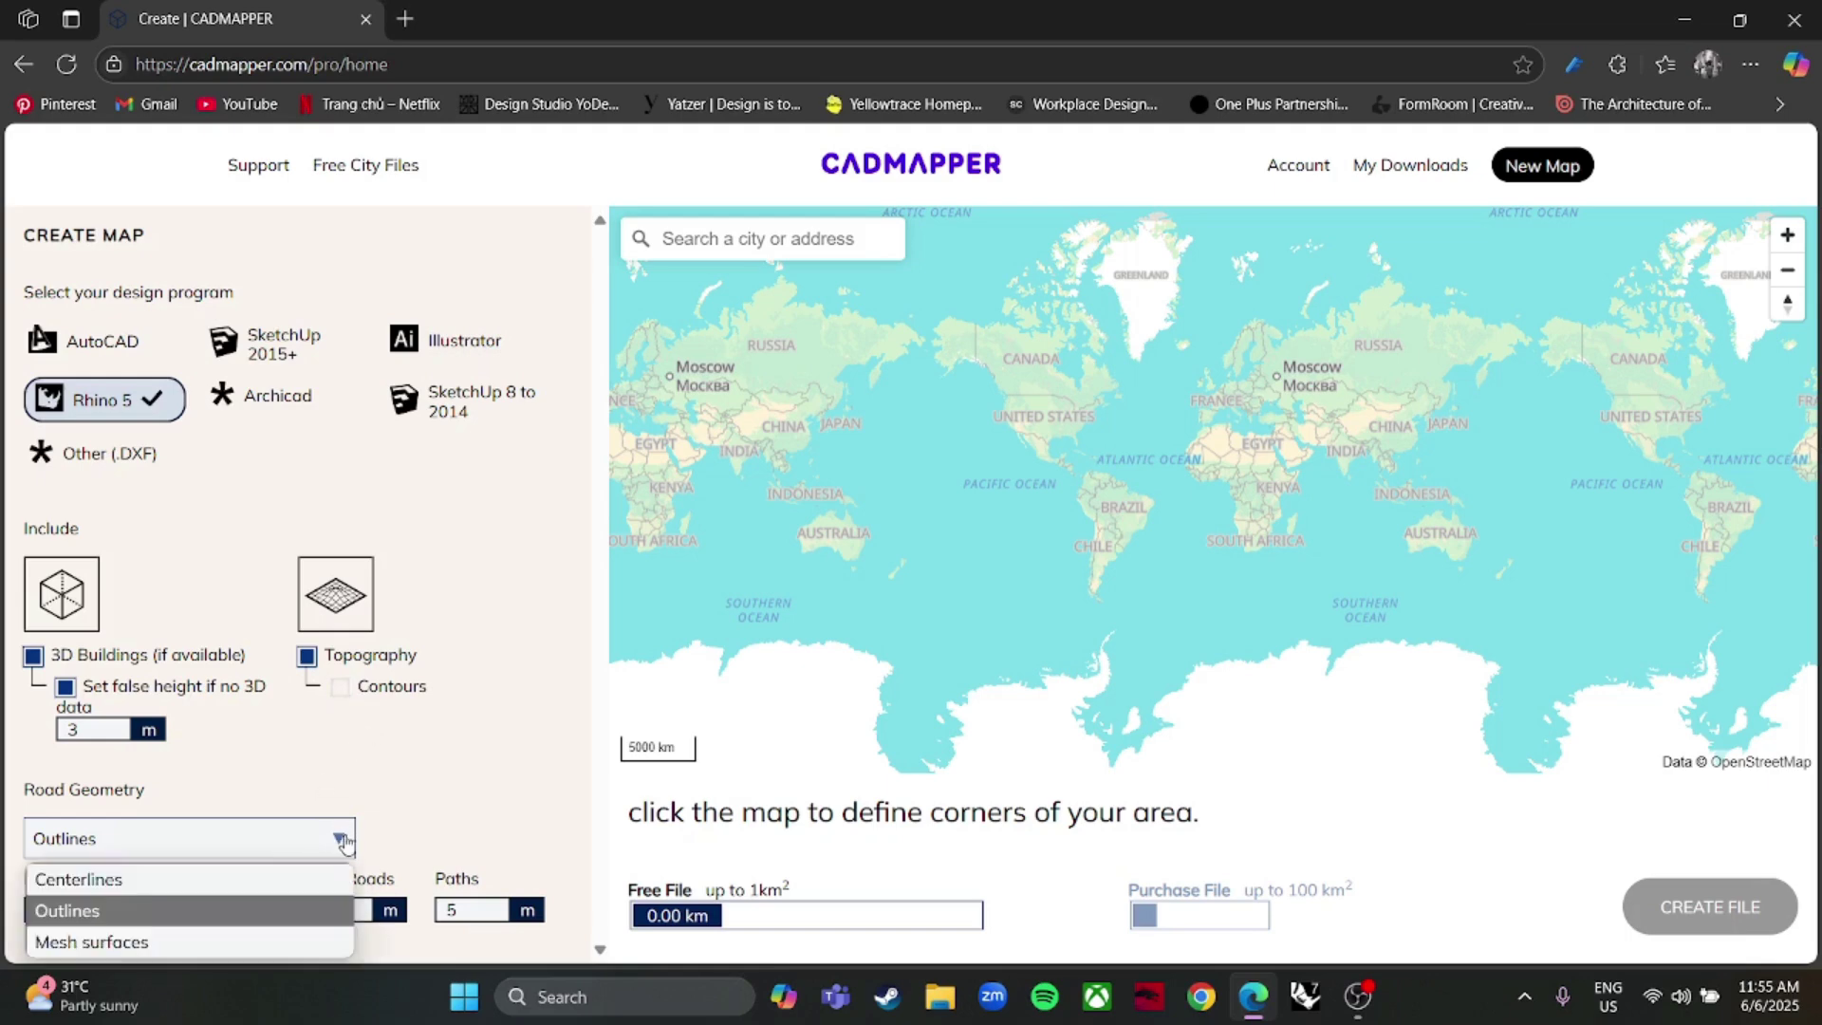
pyautogui.click(343, 840)
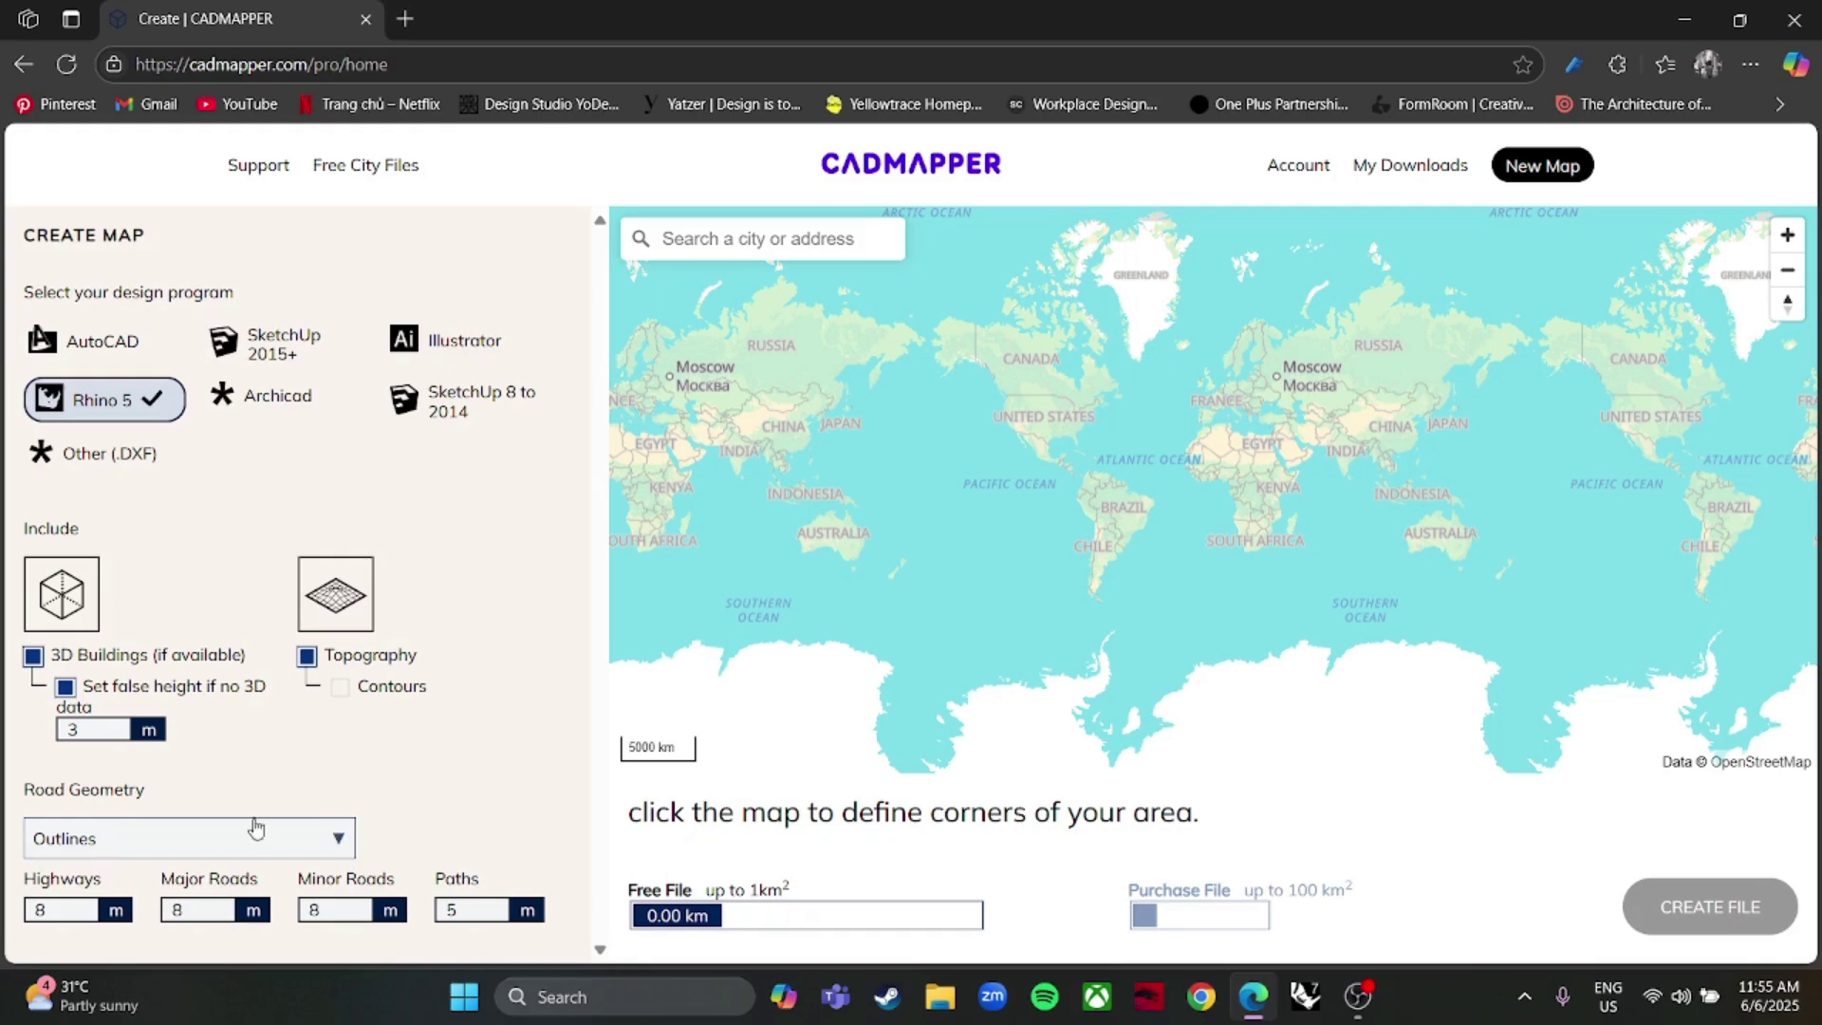
pyautogui.click(256, 827)
pyautogui.click(221, 925)
# Search 'swinburne' and go to Swinburne Senior Secondary College on the map.
pyautogui.write('swin')
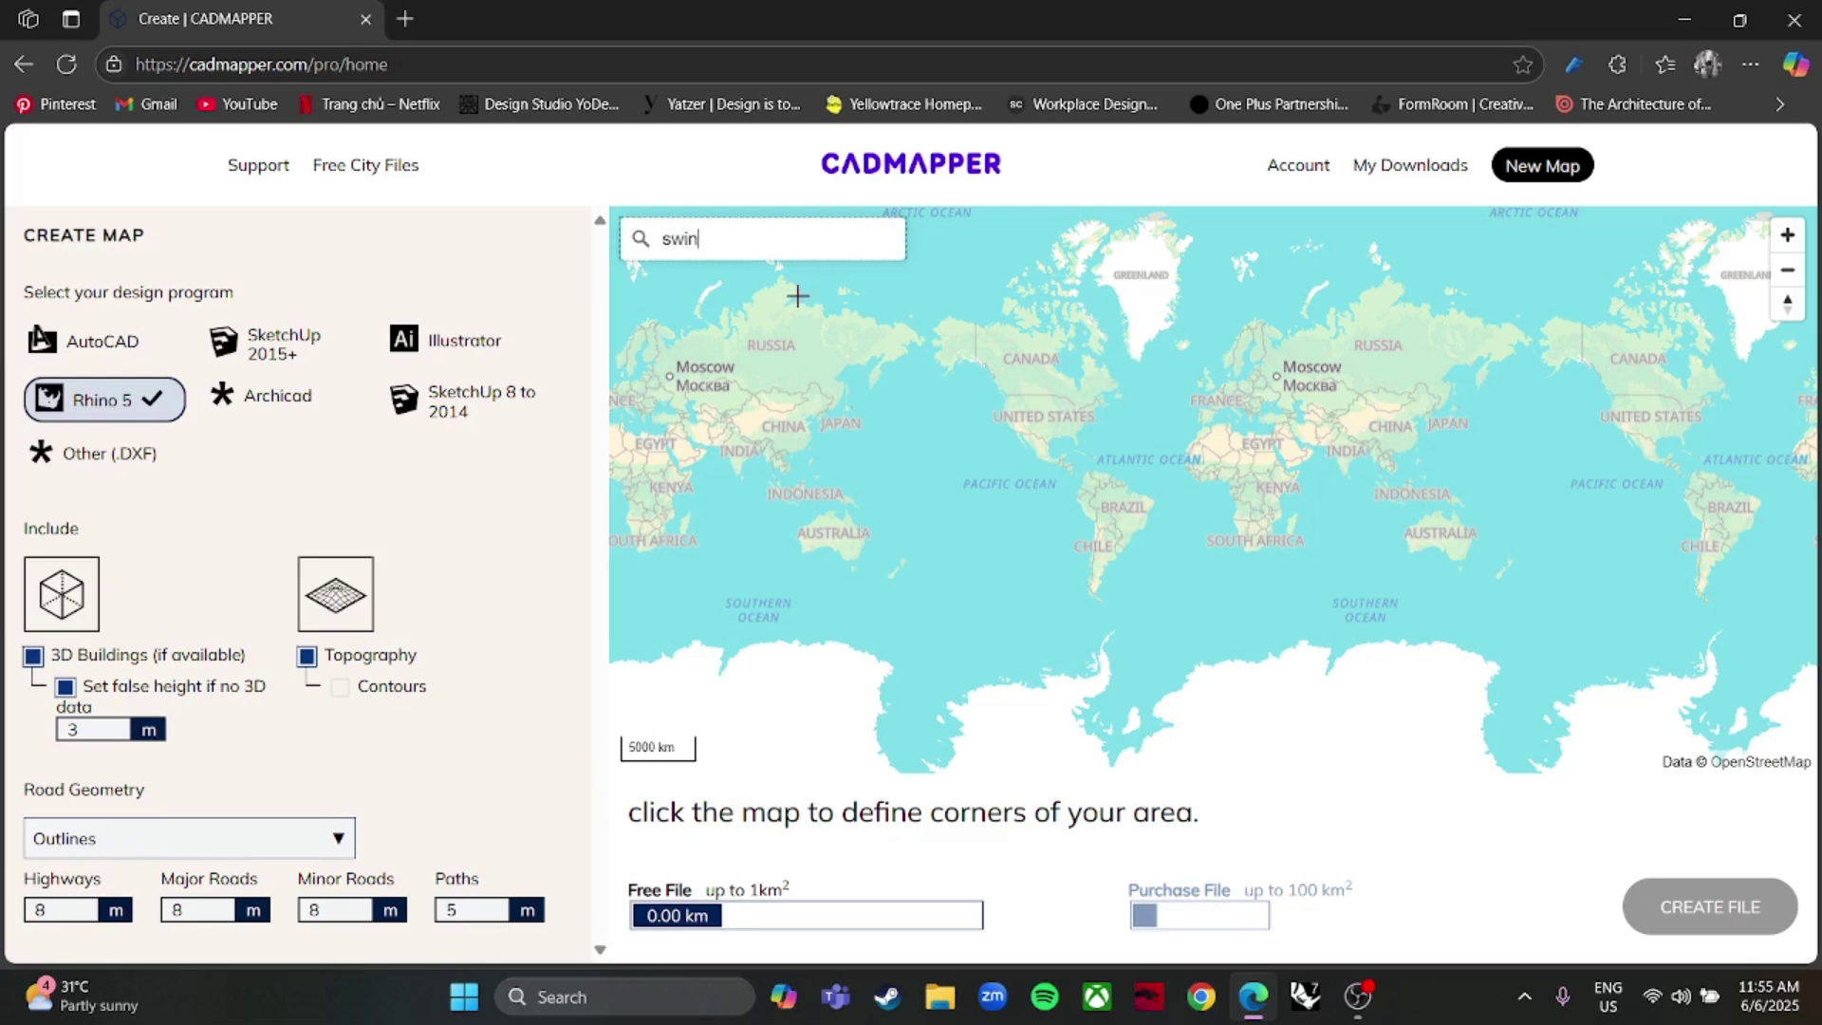
pyautogui.write('burne')
pyautogui.press('BackSpace')
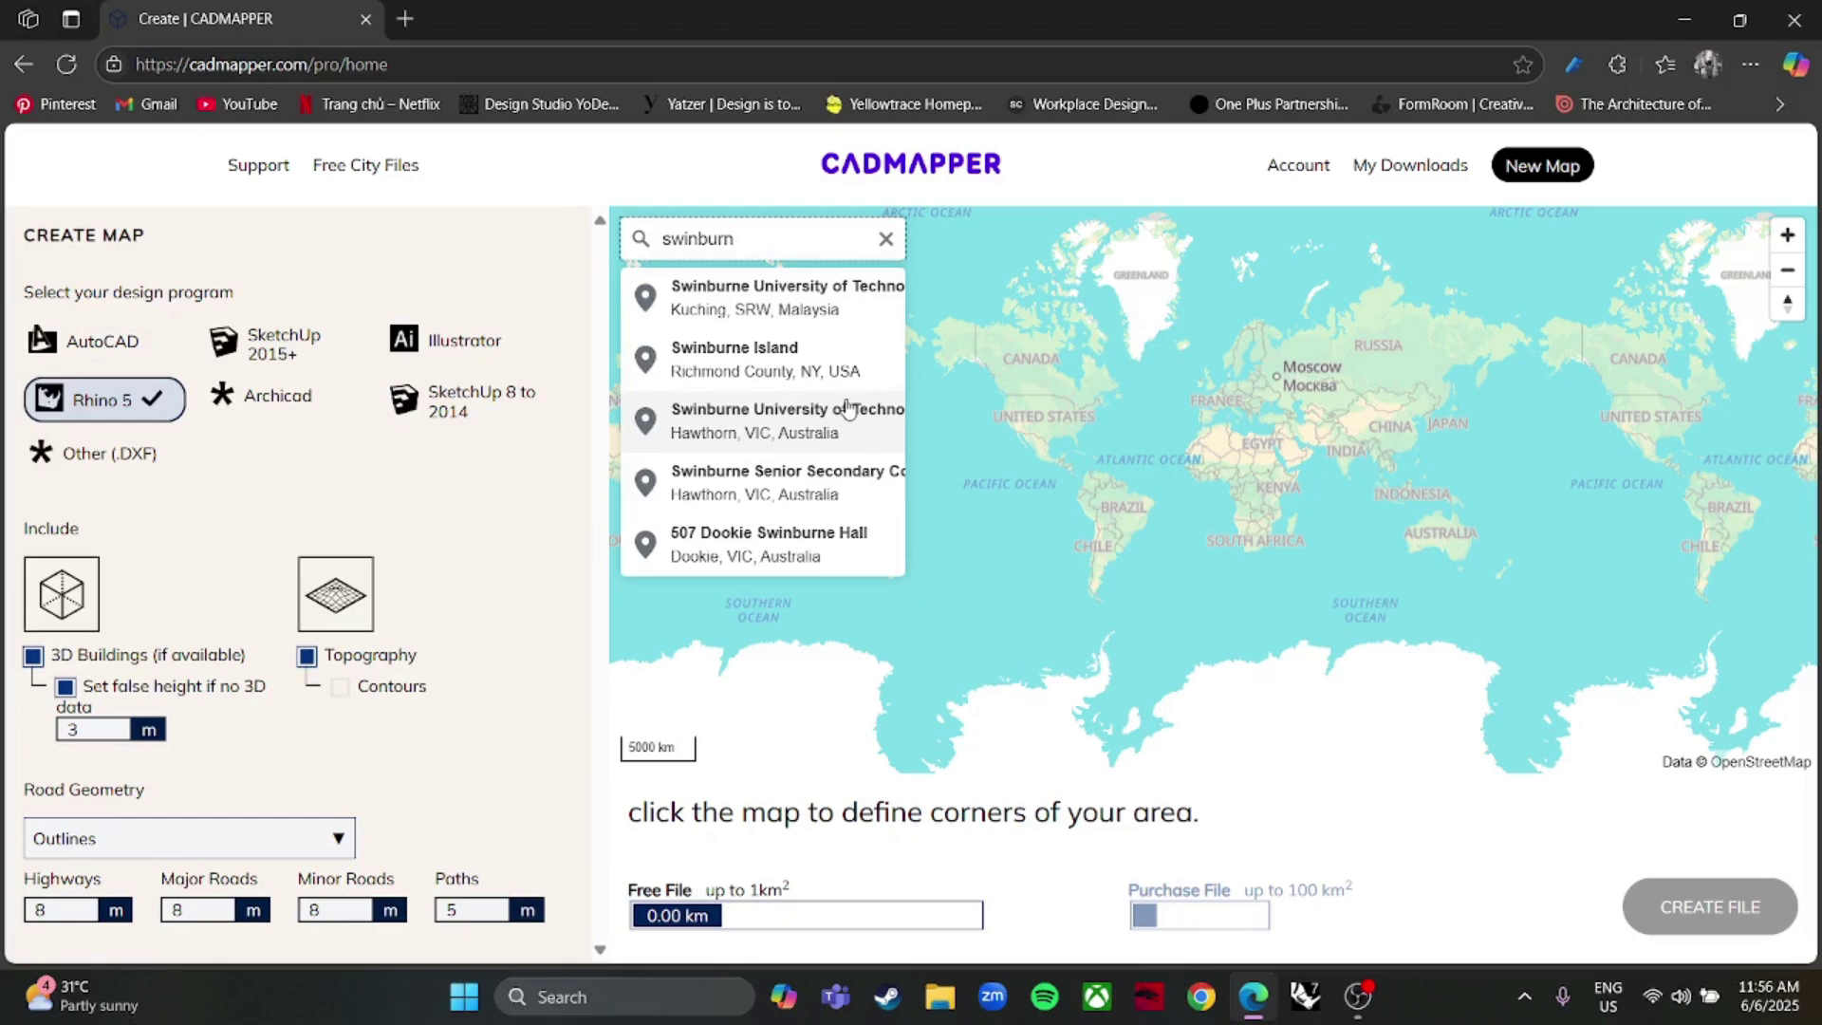
pyautogui.click(866, 494)
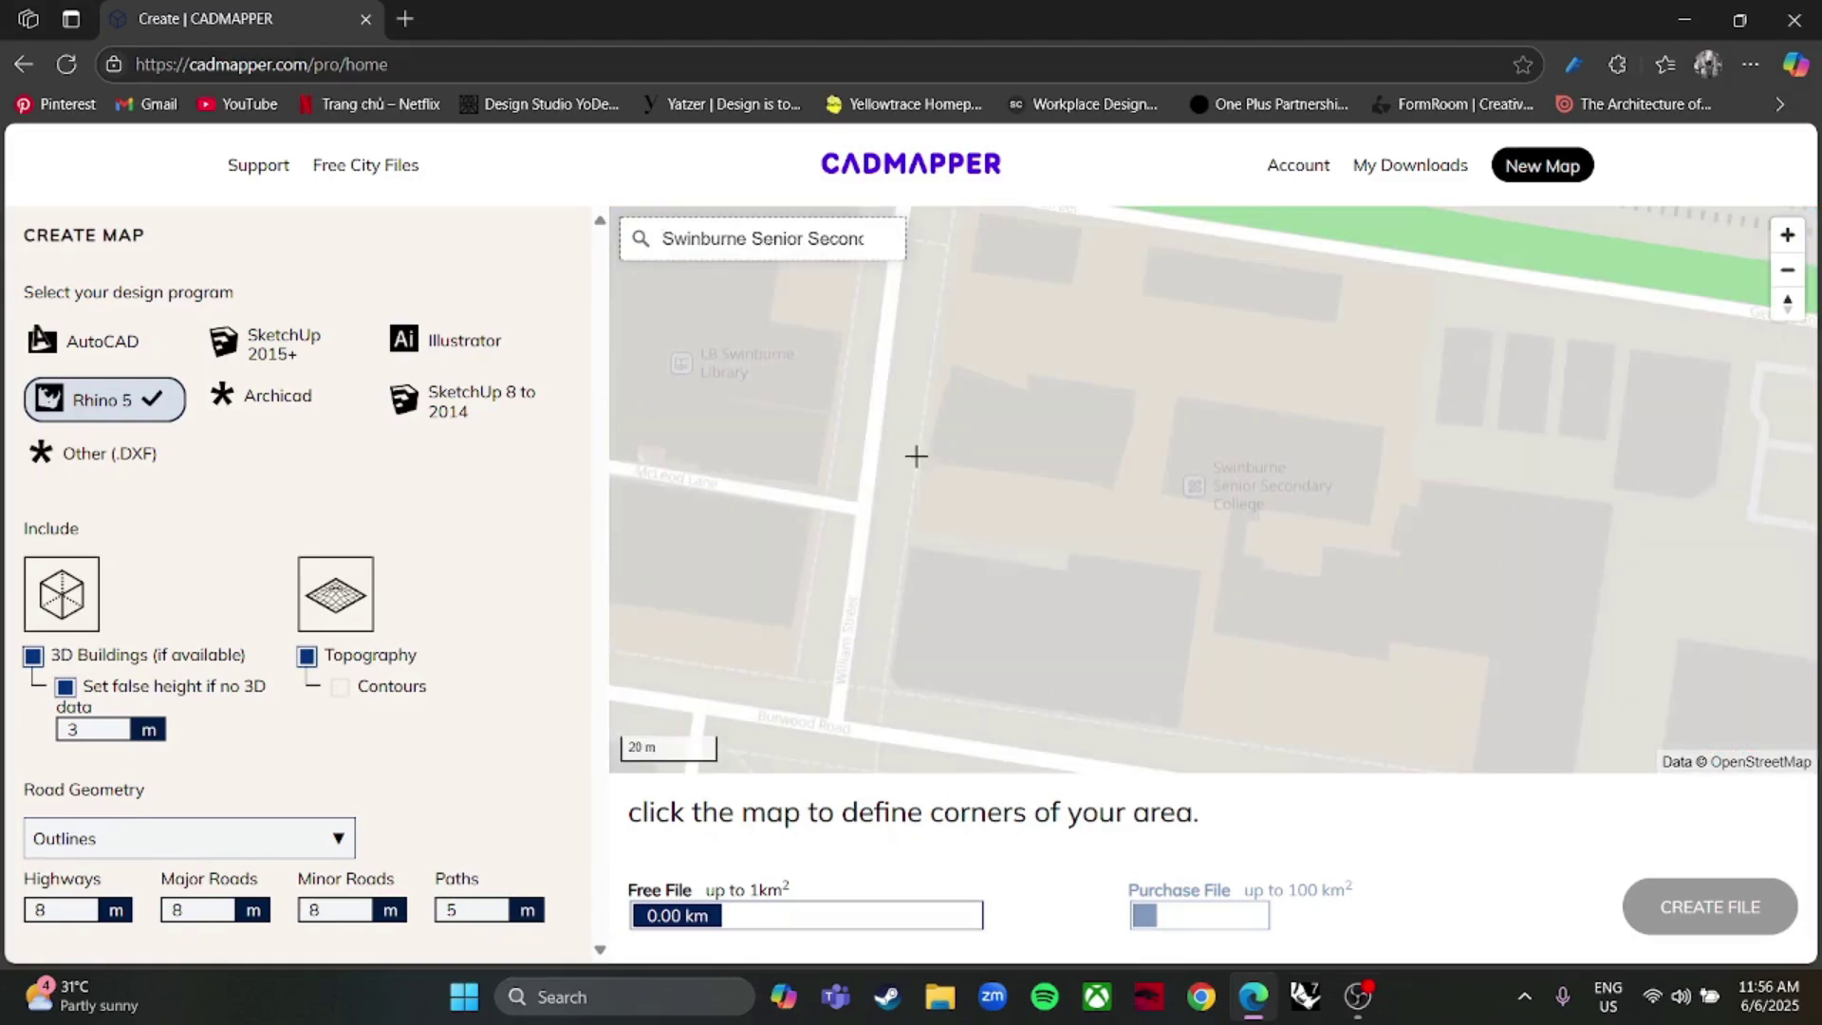
# Zoom out and centre the map on Swinburne and Central Gardens, placing the first area corner.
pyautogui.scroll(-4, 992, 513)
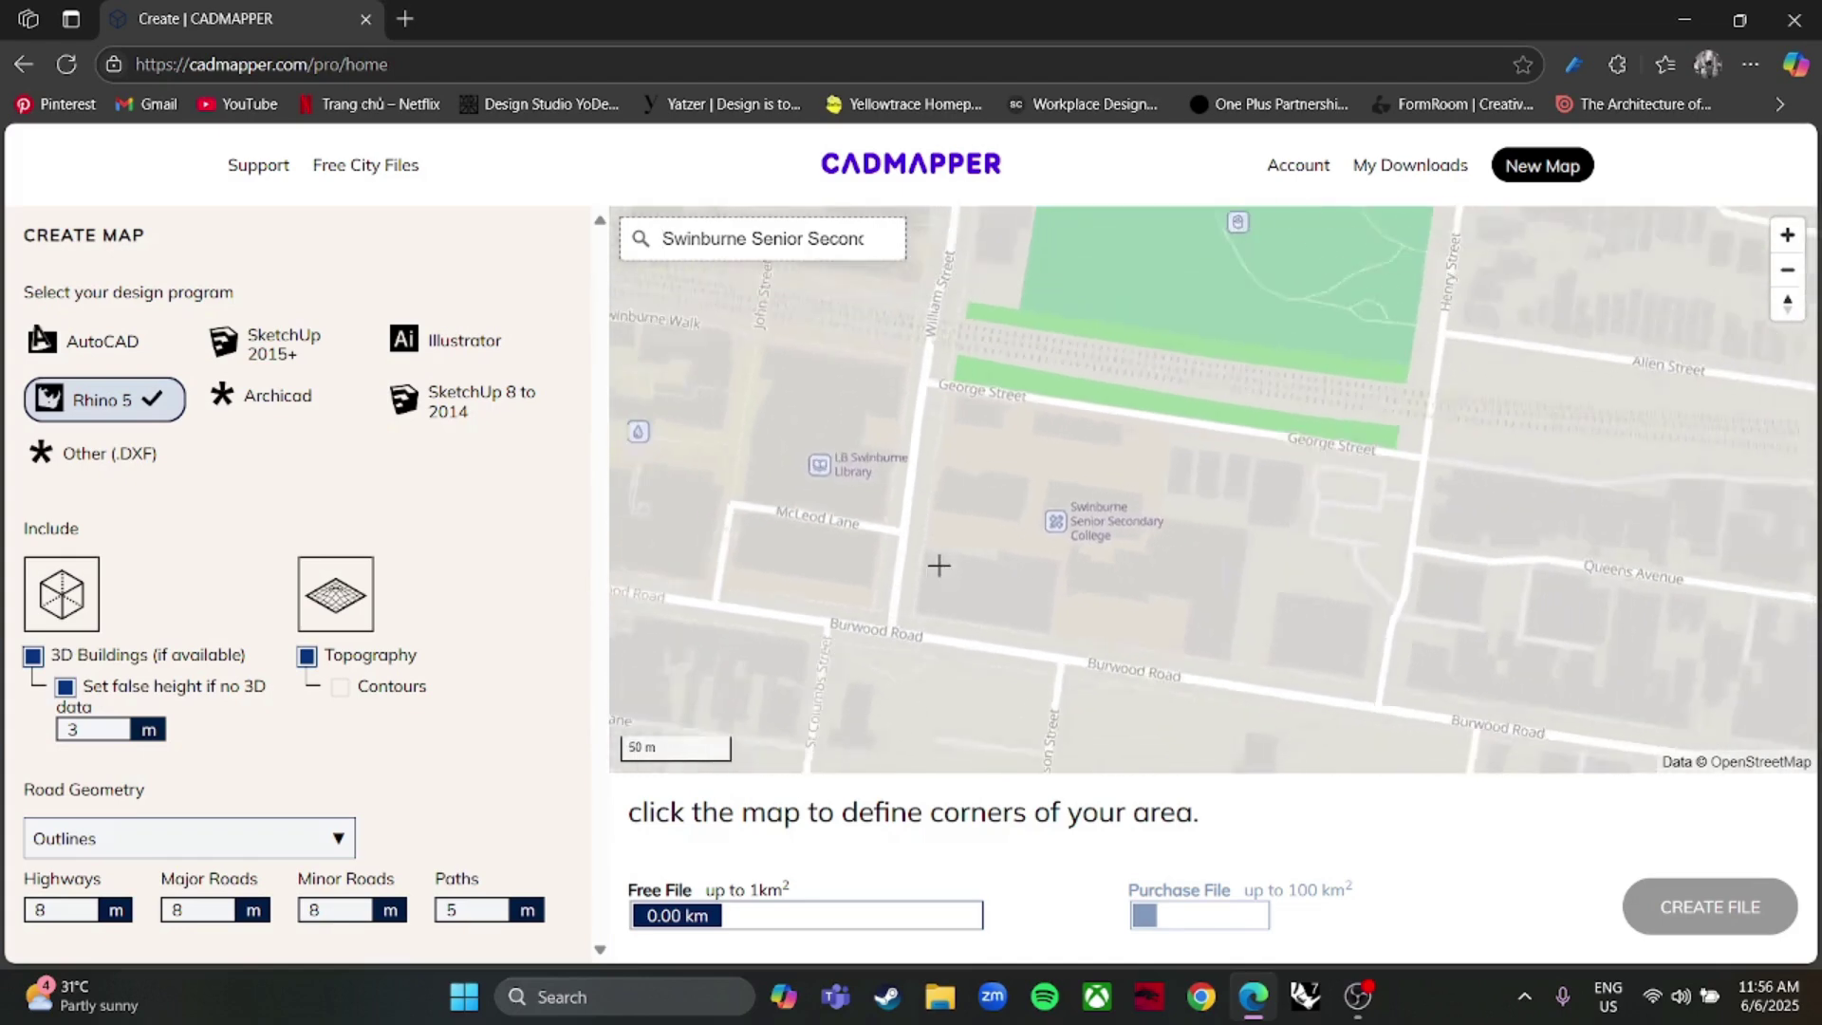
pyautogui.moveTo(1194, 549); pyautogui.dragTo(1466, 505)
pyautogui.scroll(-2, 1004, 520)
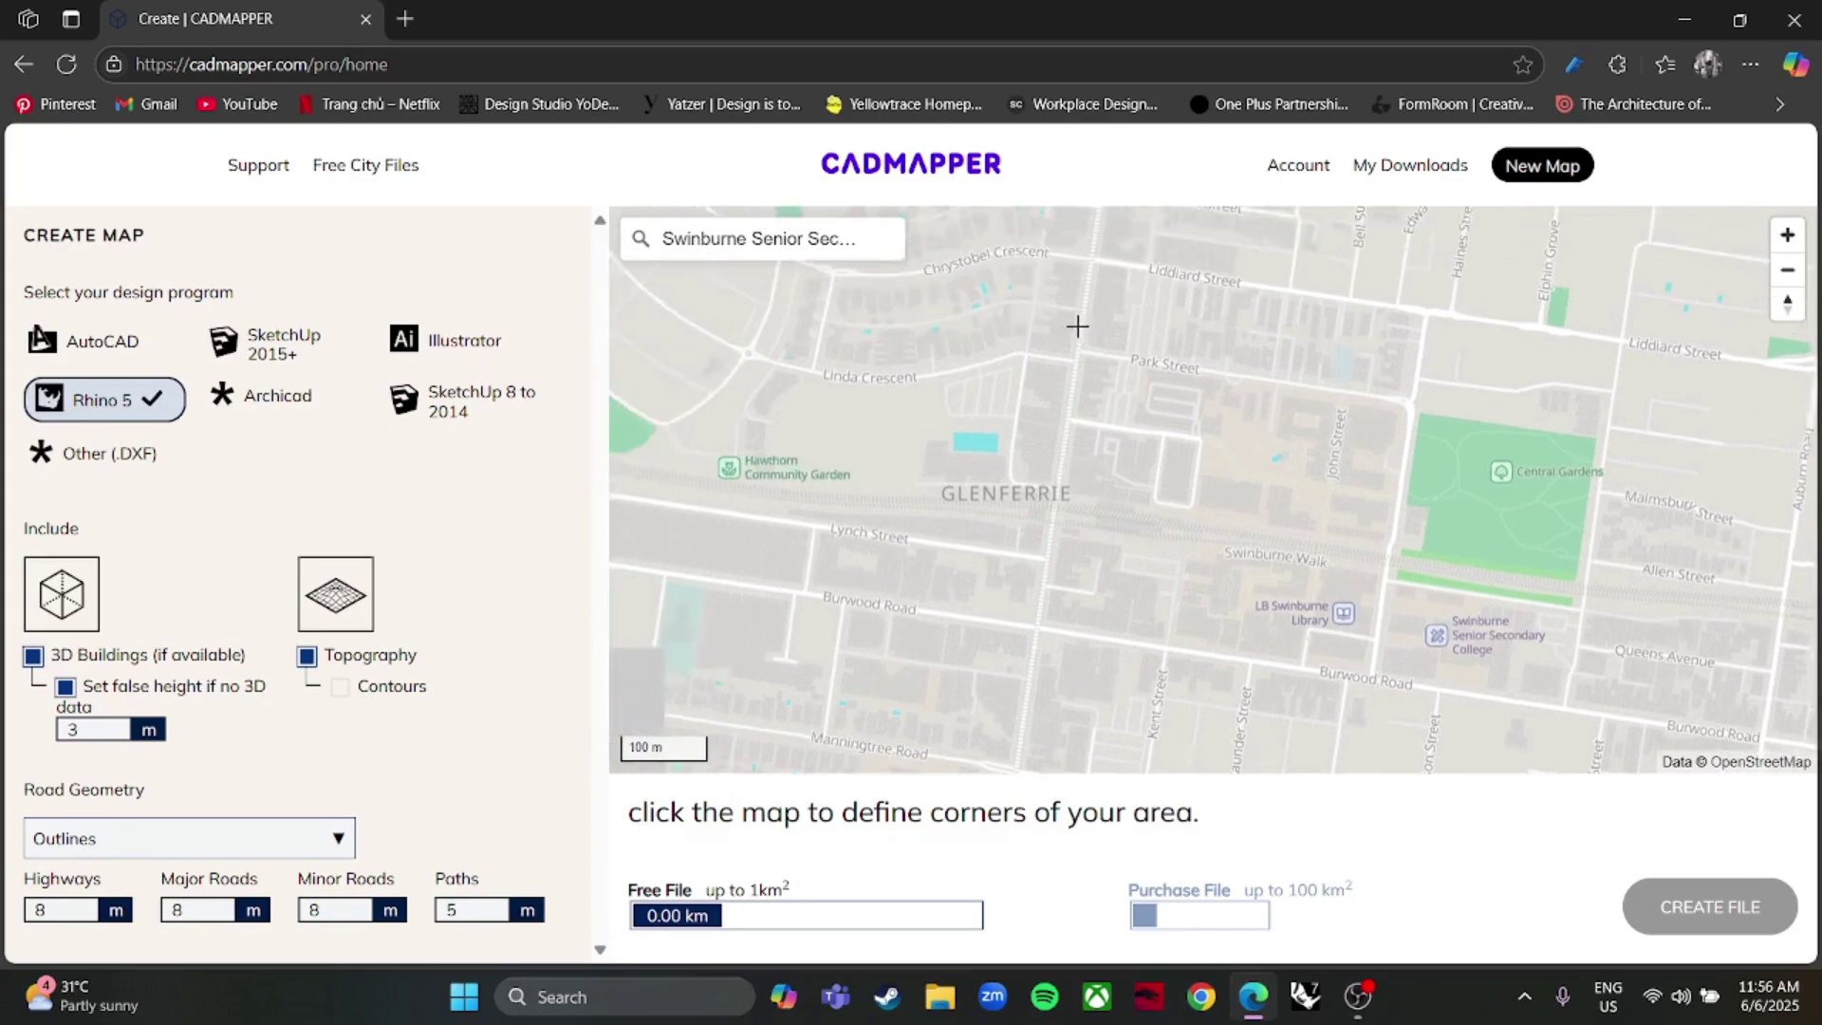
pyautogui.moveTo(997, 257); pyautogui.dragTo(842, 252)
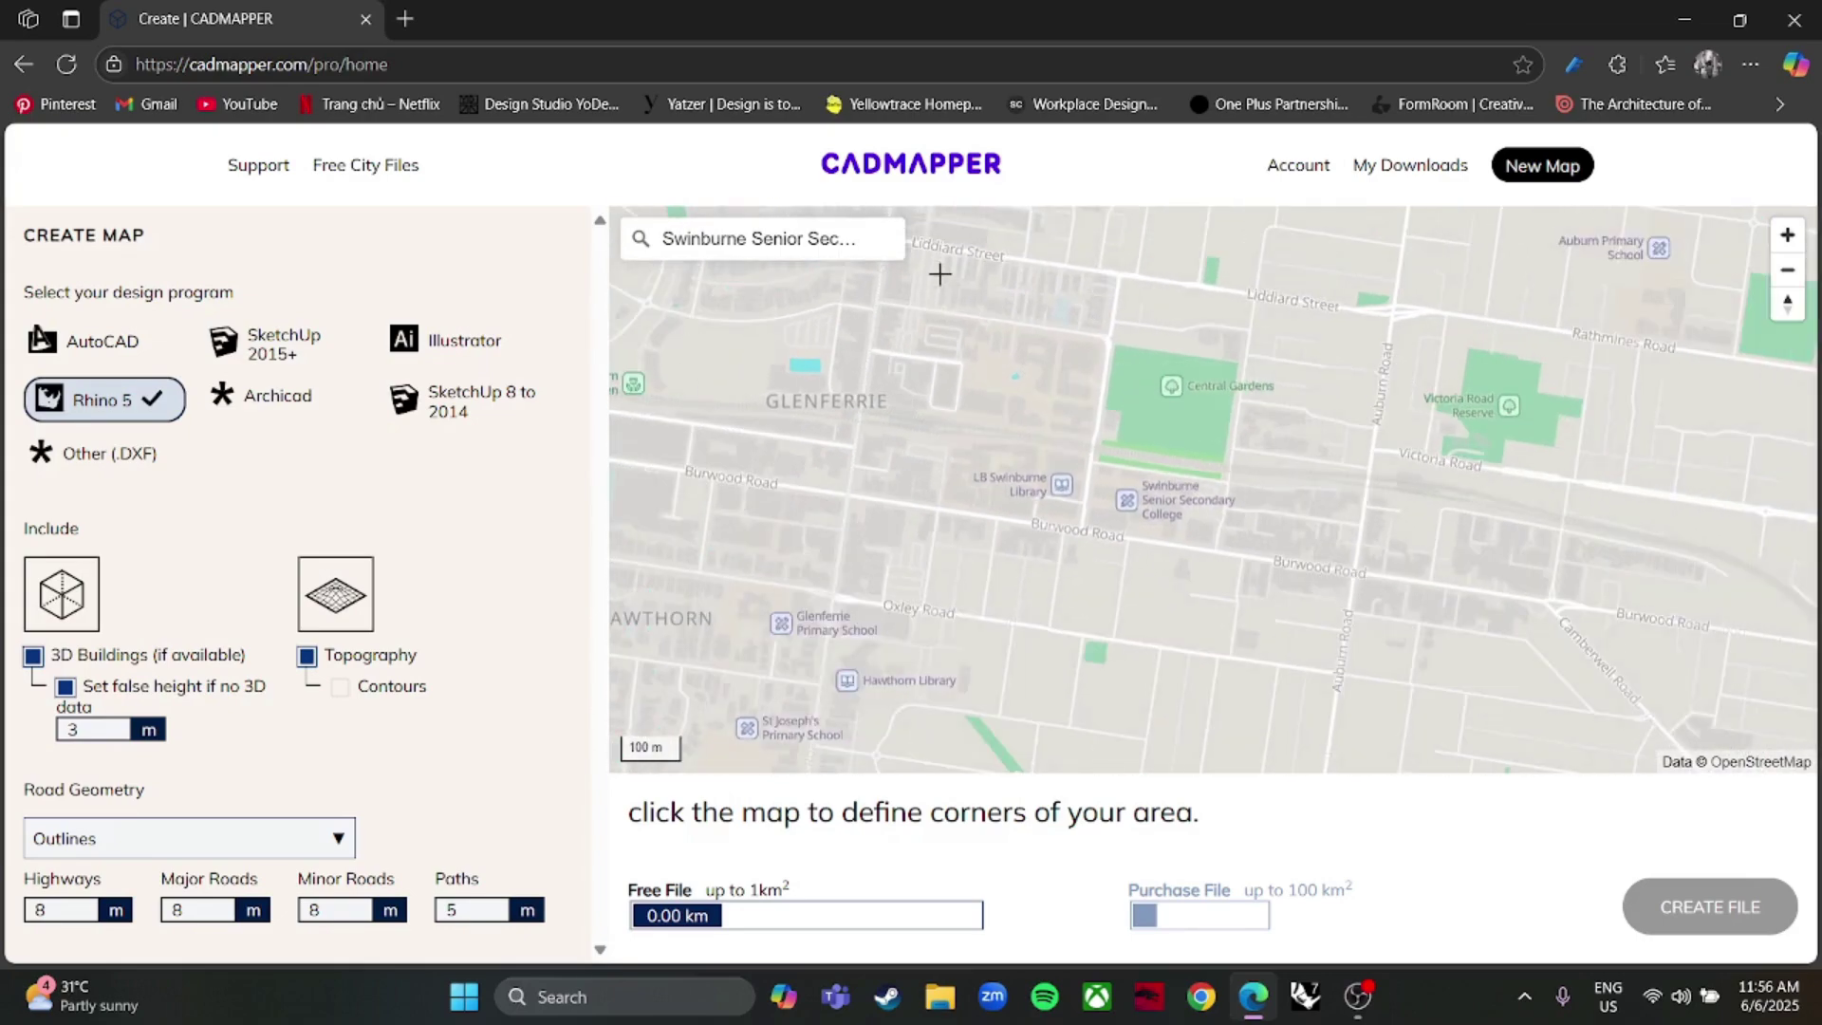
pyautogui.click(940, 272)
# Place the opposite corner to fix a 0.49 km² export area, then zoom to check it.
pyautogui.click(1379, 686)
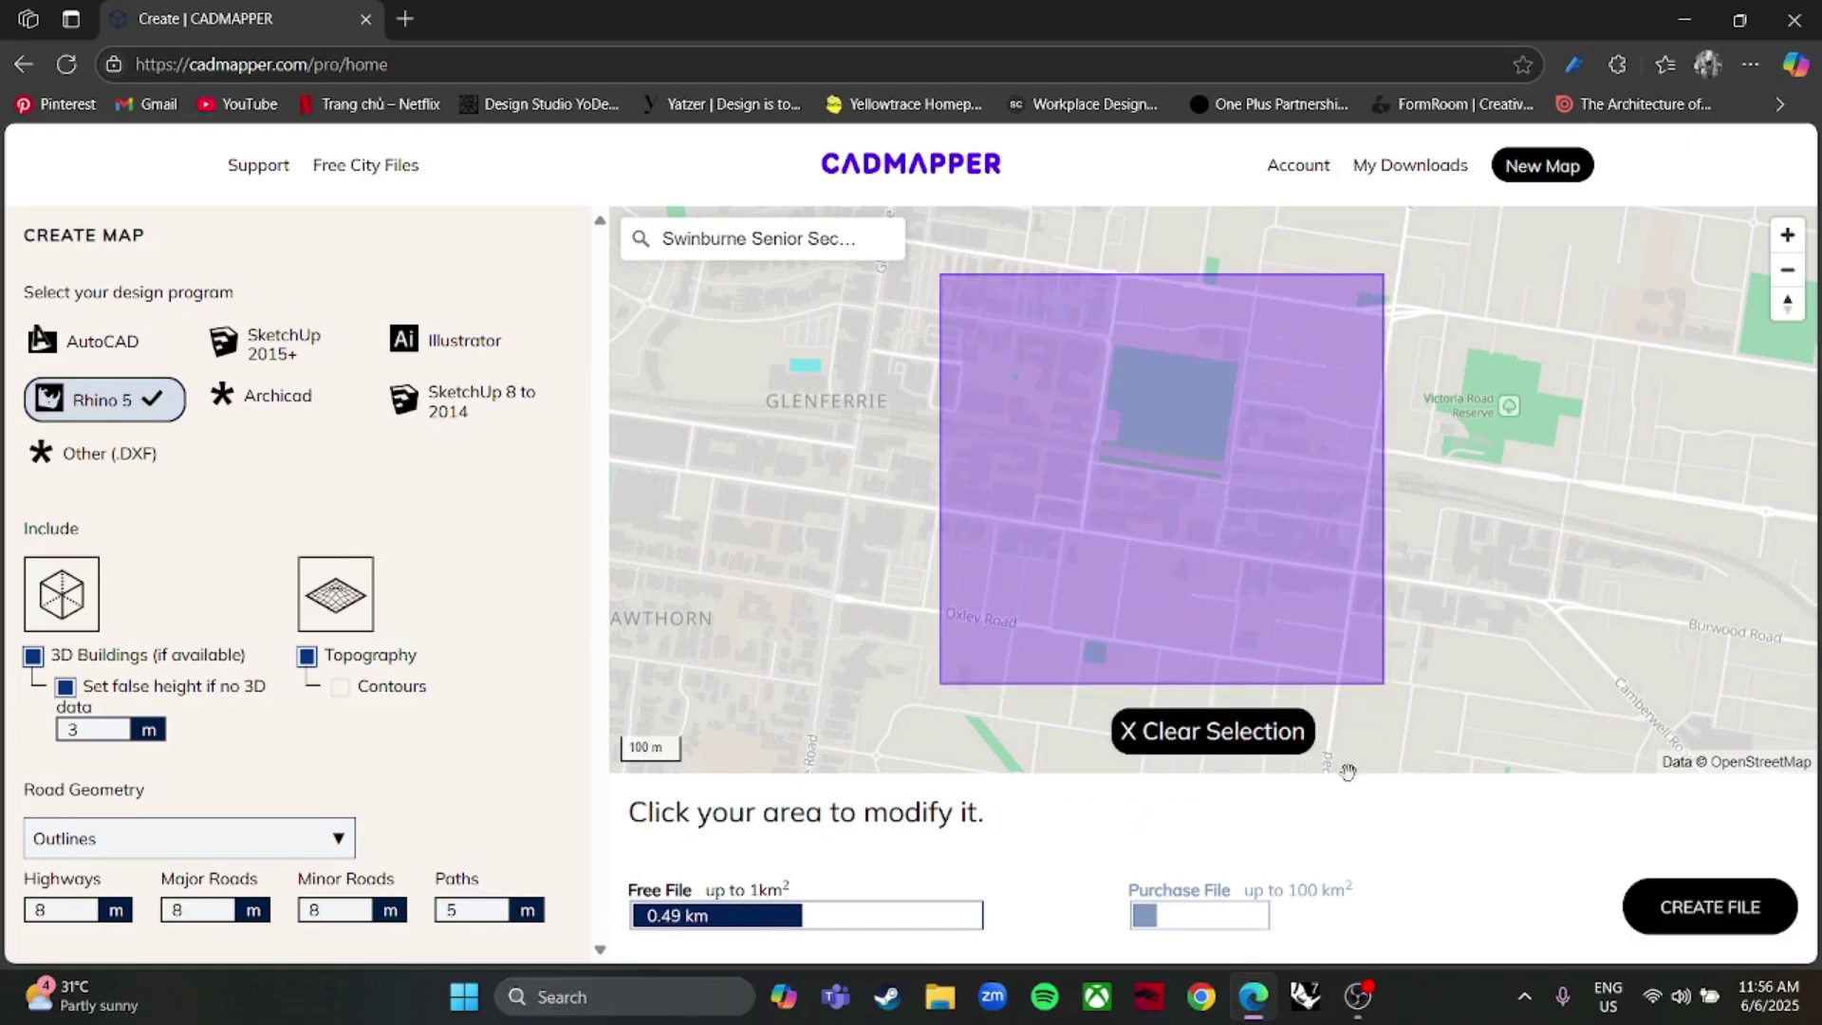
pyautogui.scroll(1, 1238, 408)
pyautogui.moveTo(1237, 359); pyautogui.dragTo(1229, 453)
pyautogui.scroll(-1, 1229, 446)
pyautogui.scroll(-1, 1061, 541)
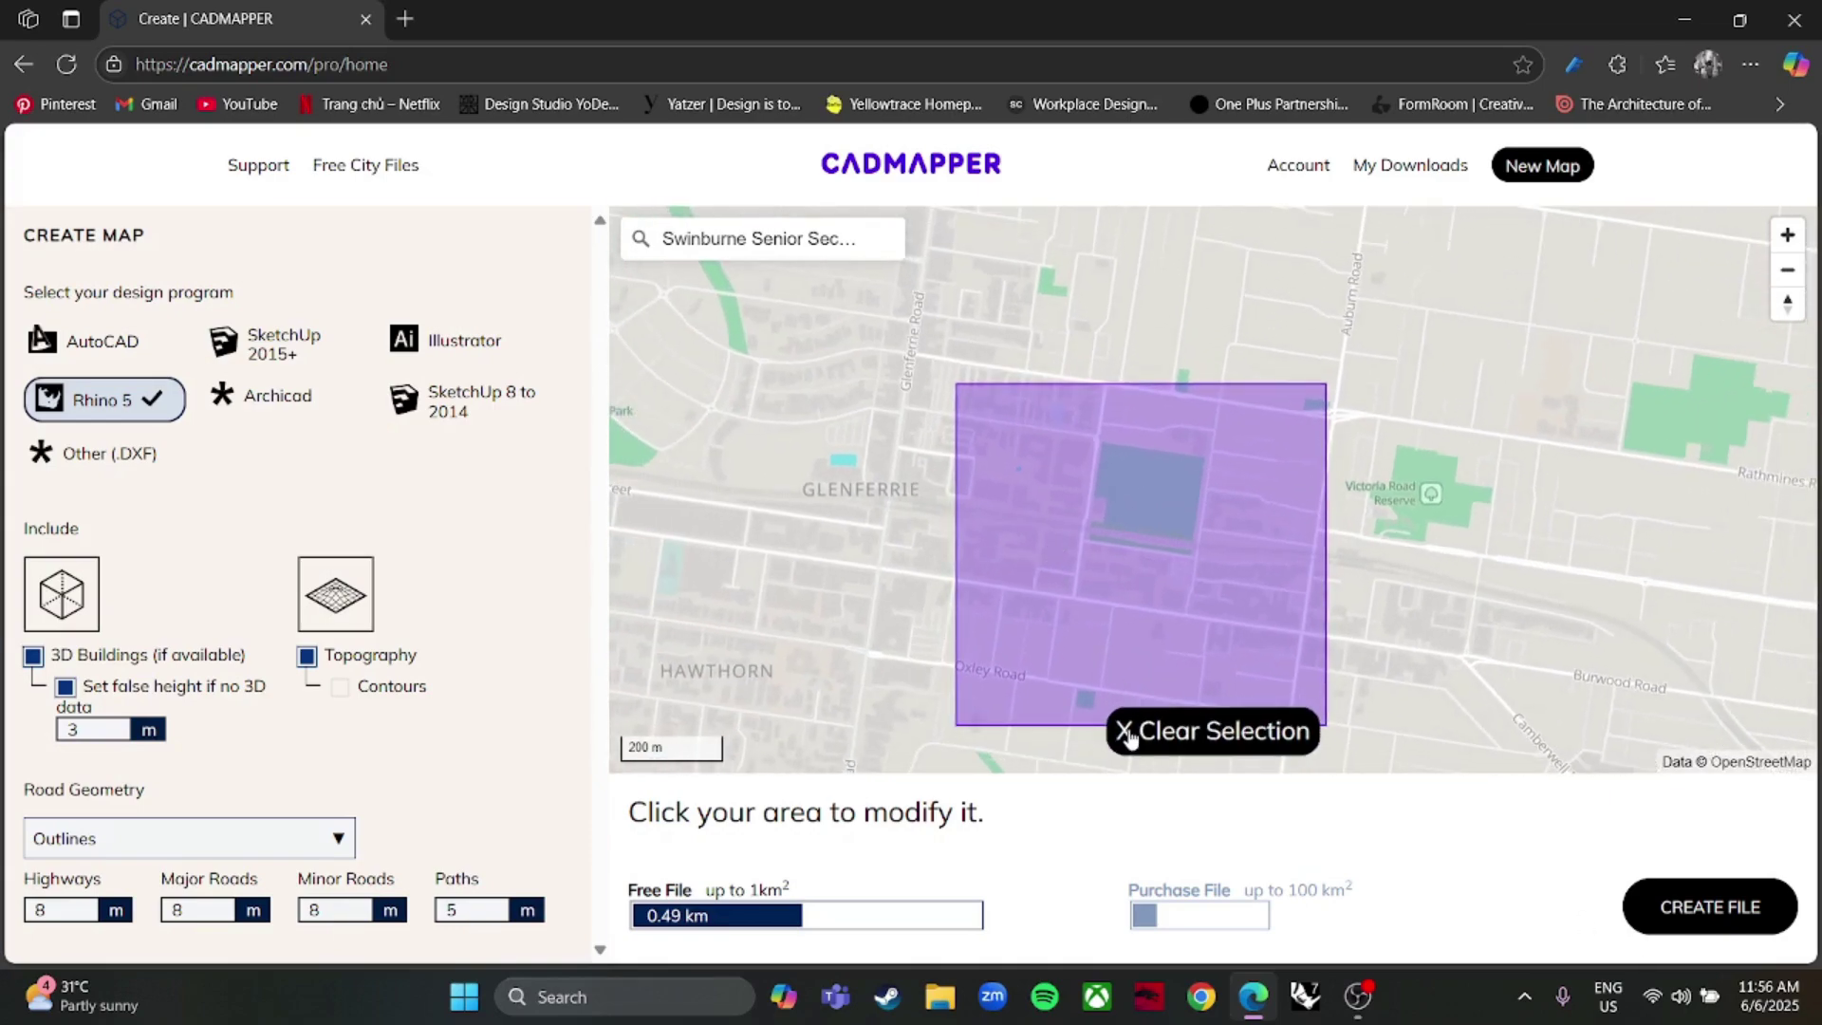
pyautogui.scroll(-1, 1104, 706)
pyautogui.scroll(2, 1104, 706)
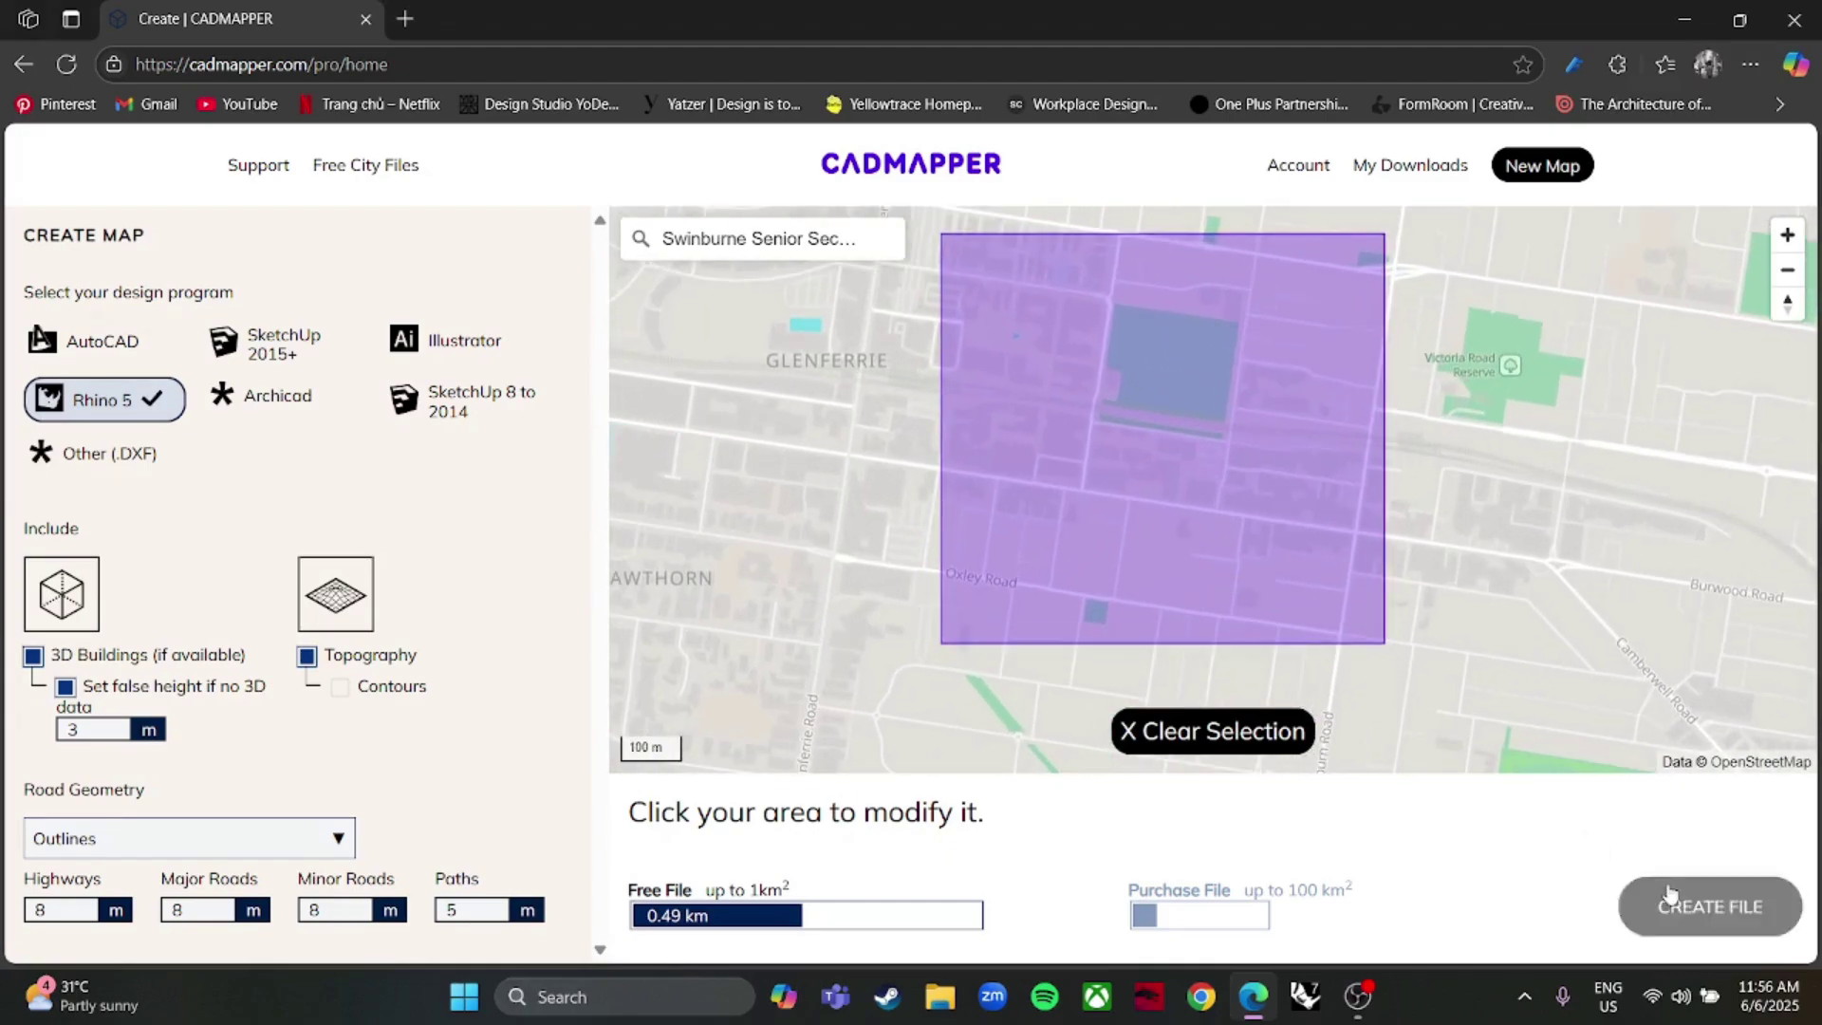
pyautogui.scroll(-1, 1219, 261)
pyautogui.scroll(-1, 1066, 411)
pyautogui.scroll(1, 1174, 283)
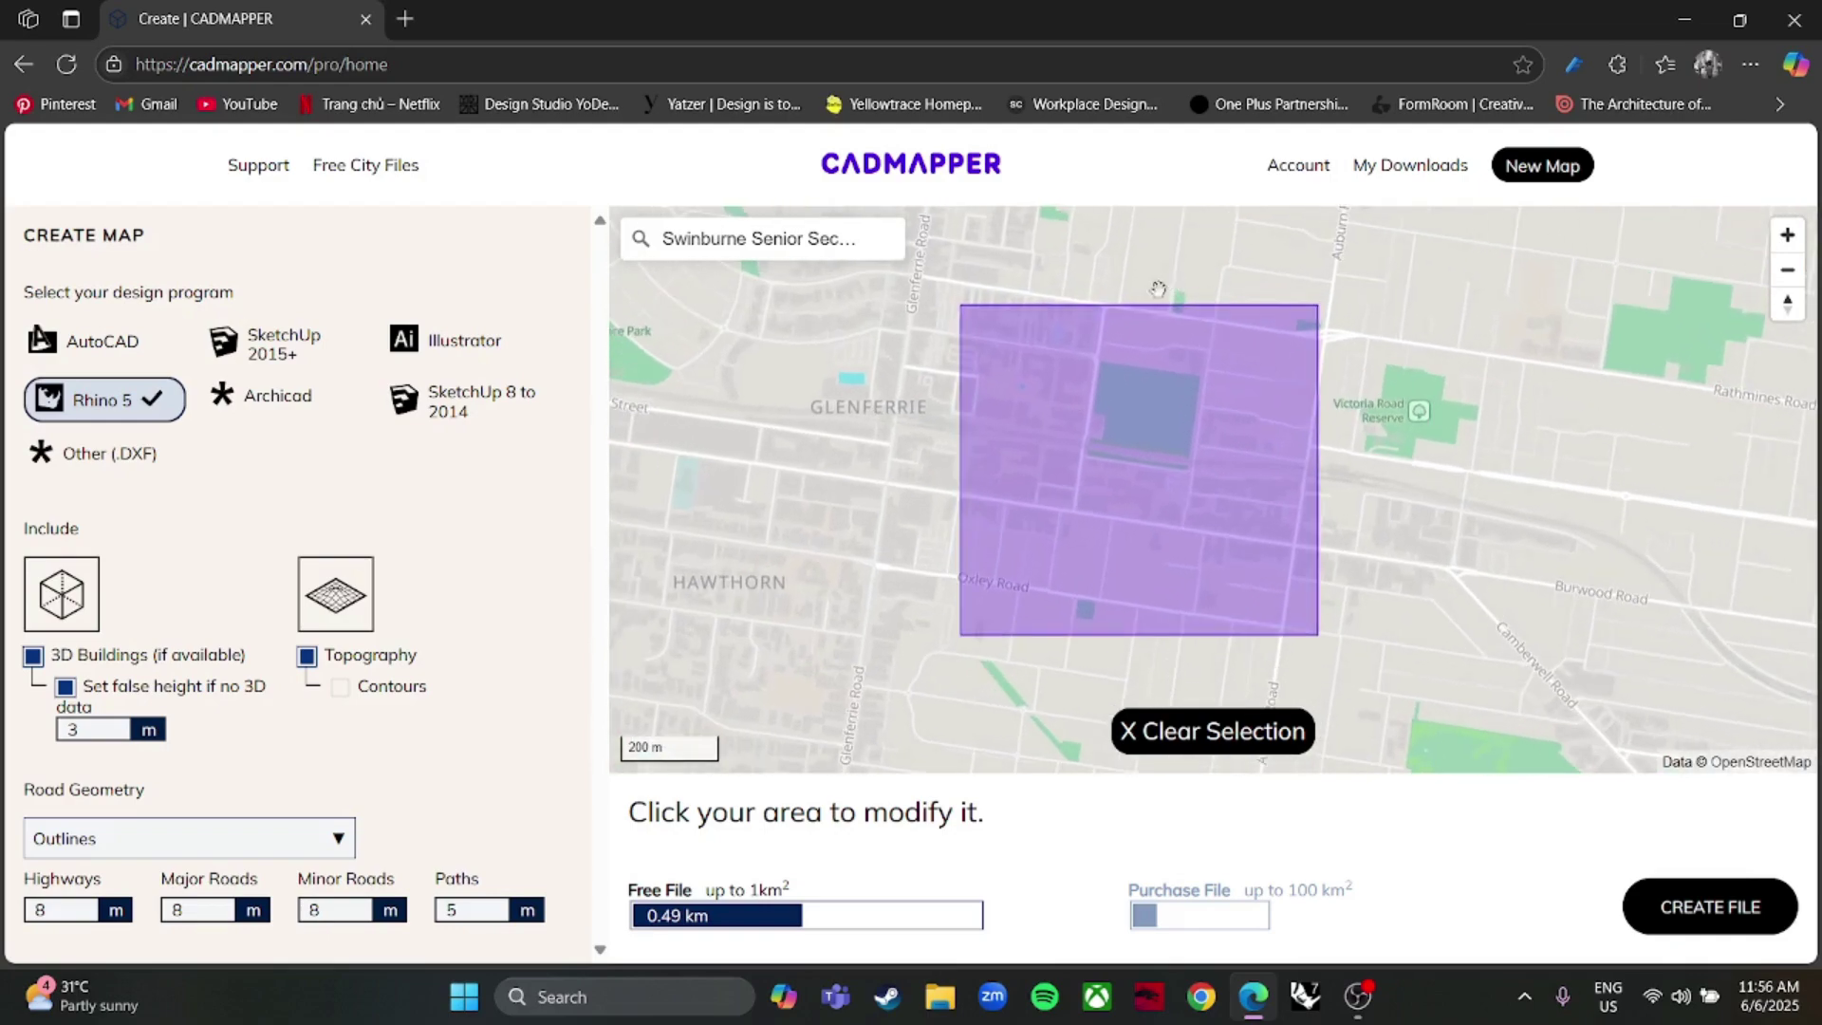
# Generate the Rhino 5 file (276 buildings, 145.9 KB) and open its 3D axonometric preview.
pyautogui.click(1695, 921)
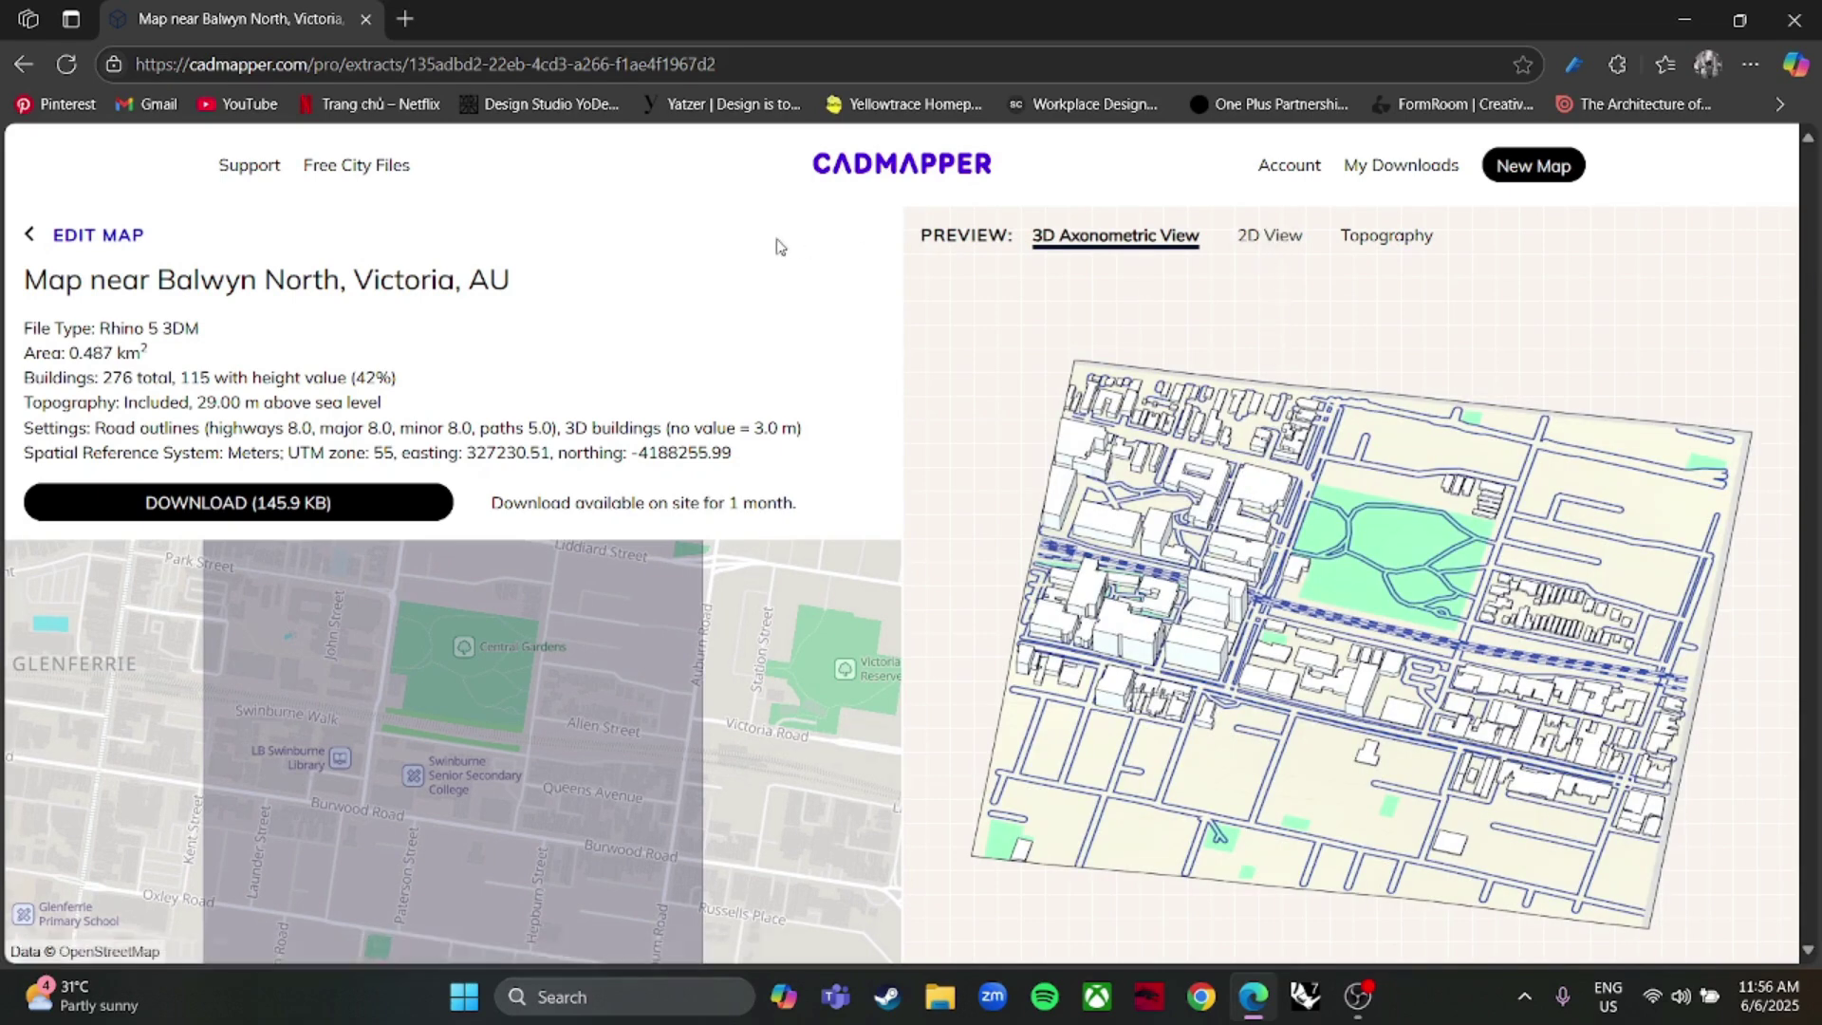
pyautogui.moveTo(26, 327); pyautogui.dragTo(805, 429)
pyautogui.click(979, 396)
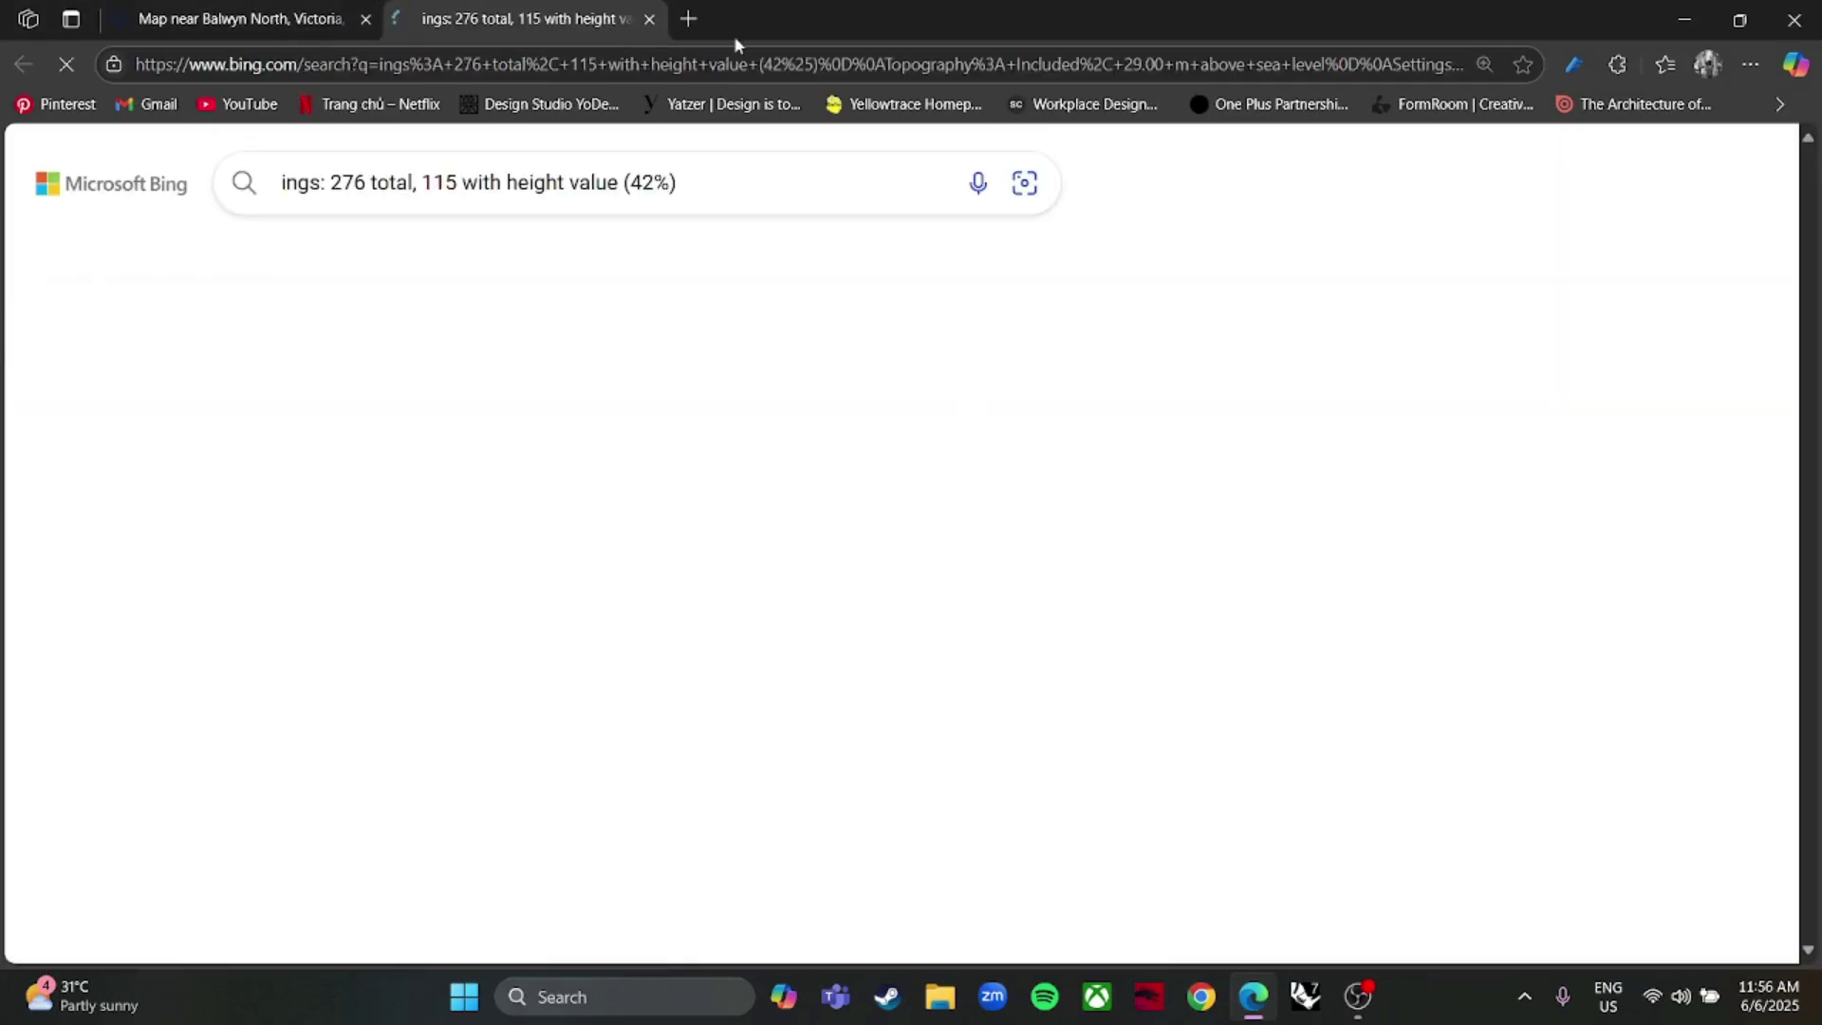
pyautogui.click(648, 19)
pyautogui.click(1044, 400)
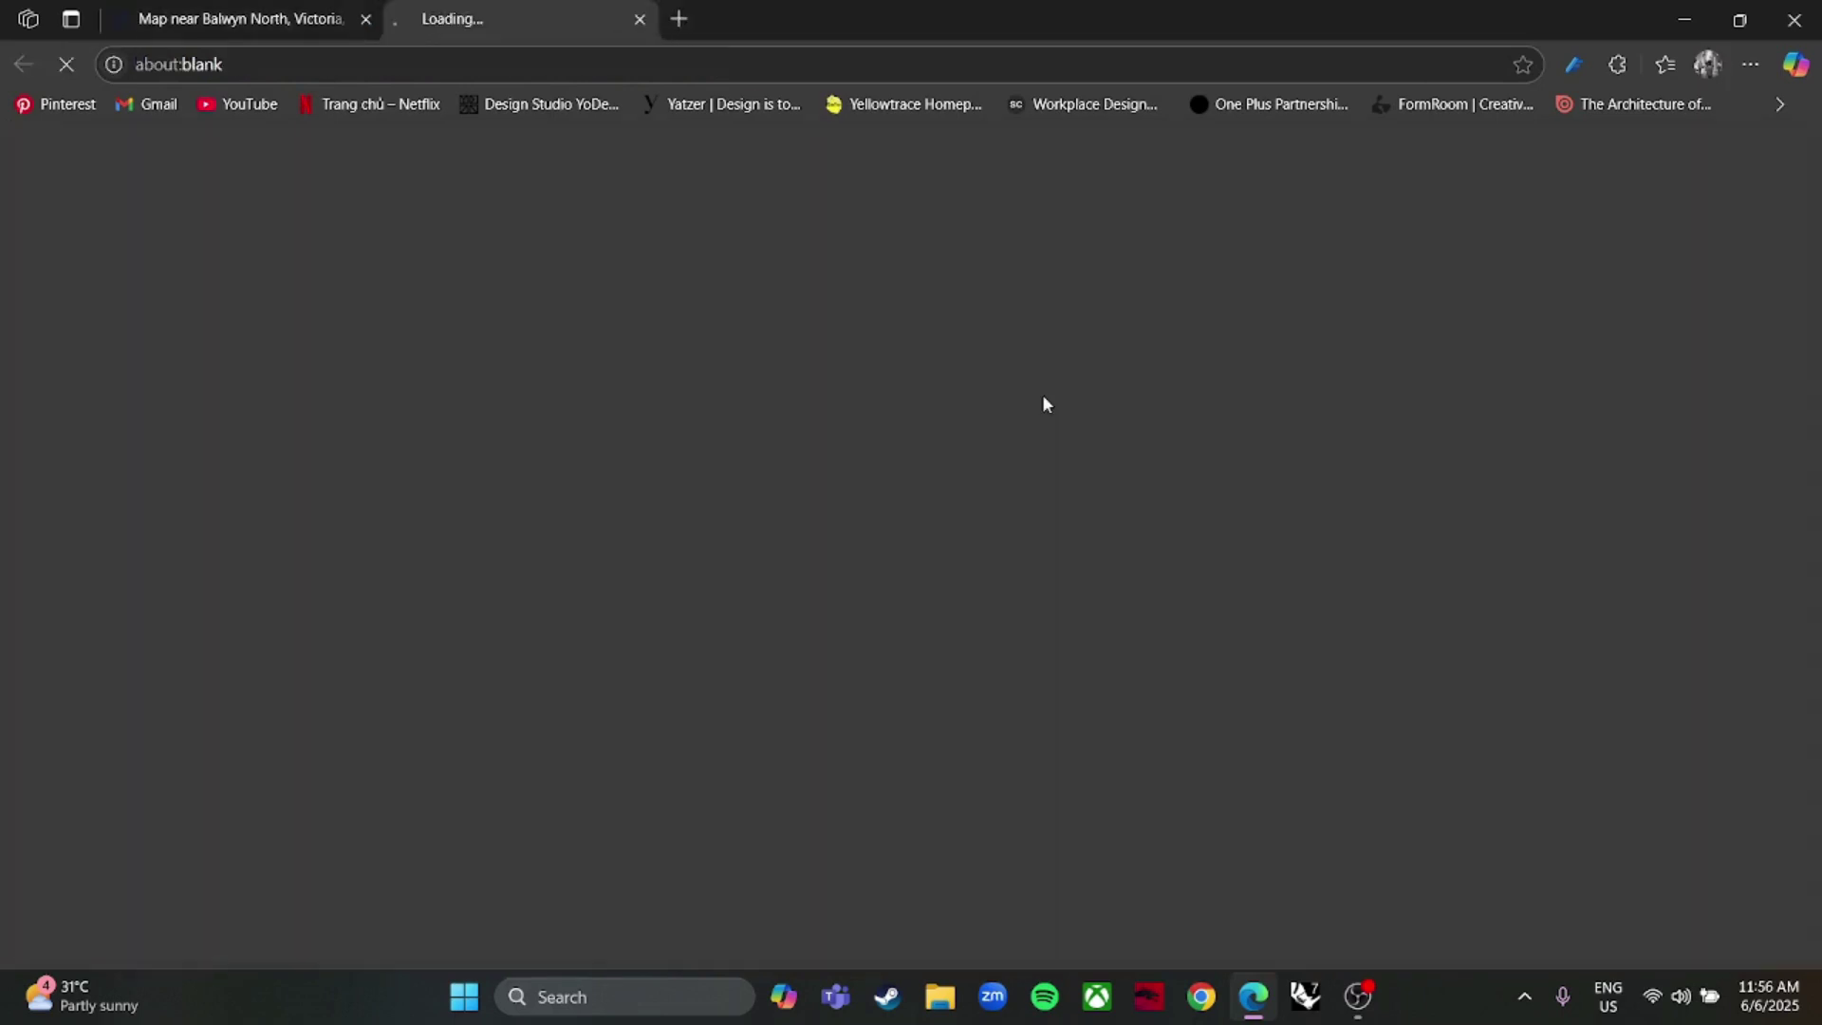
# Check the 2D and topography previews, then download cadmapper-balwyn-north-victoria-au.zip and show it in Downloads.
pyautogui.click(648, 19)
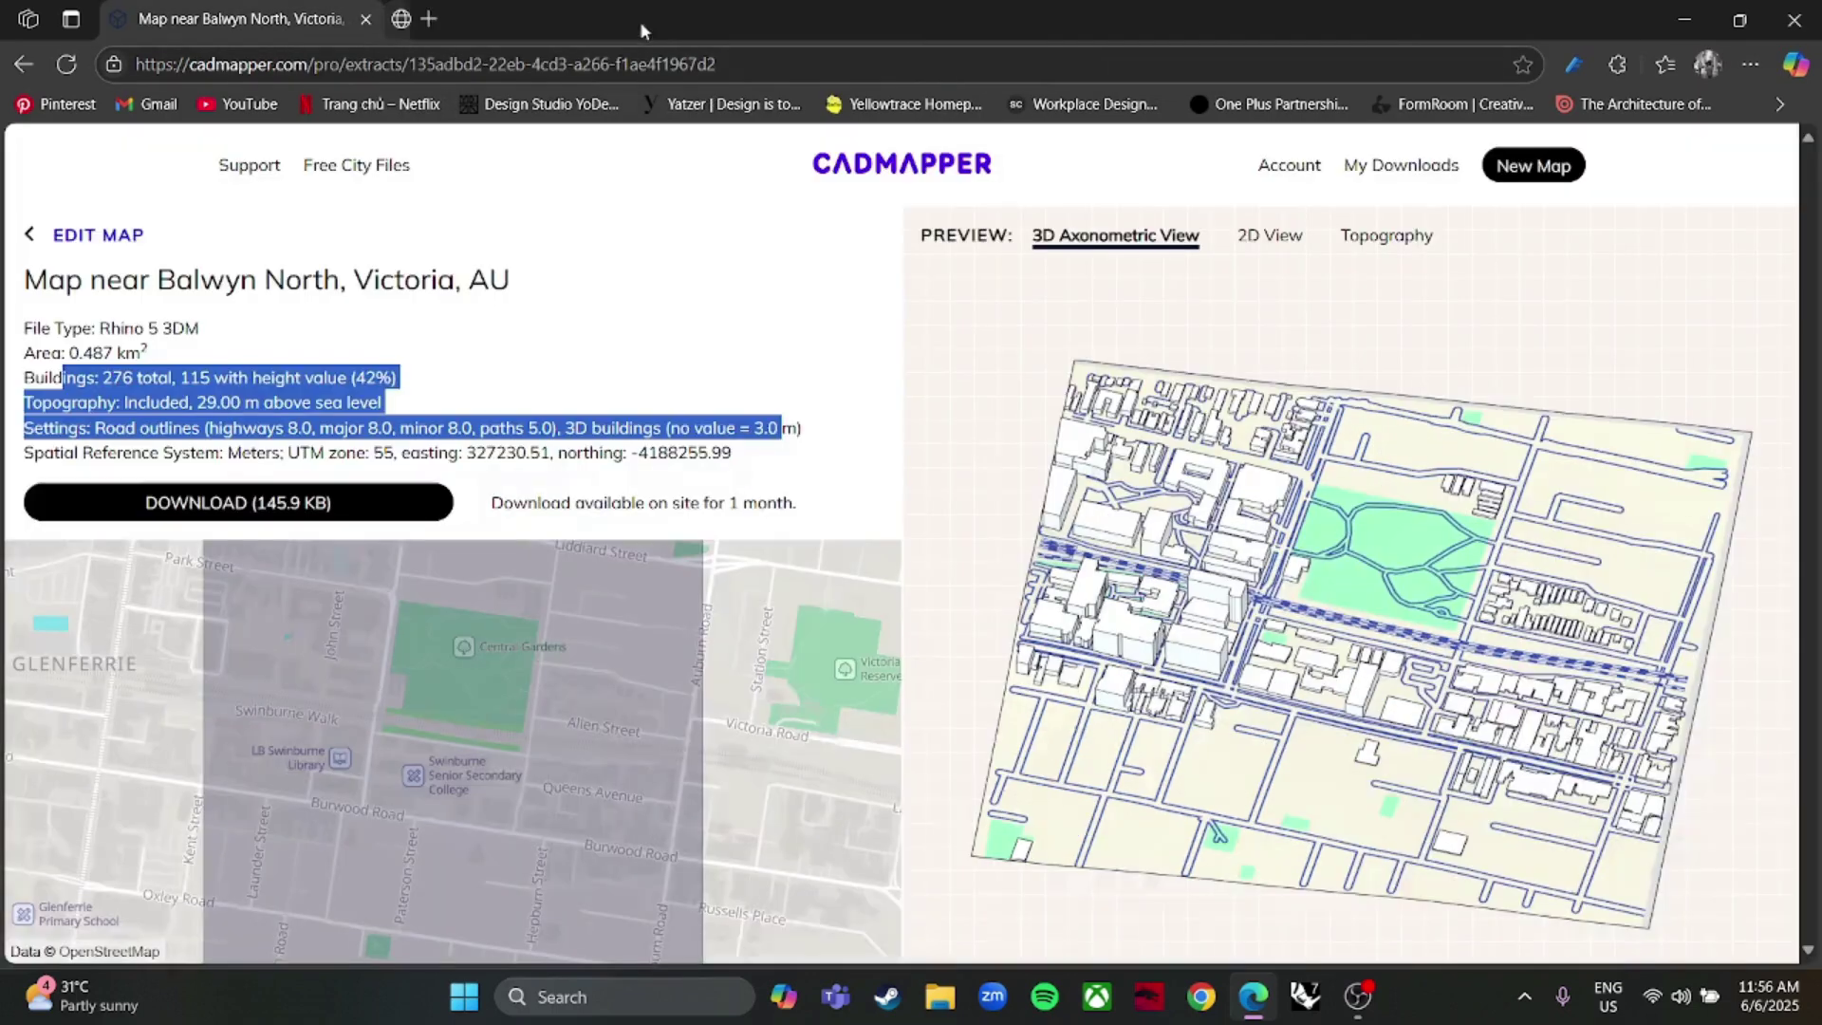
pyautogui.click(466, 428)
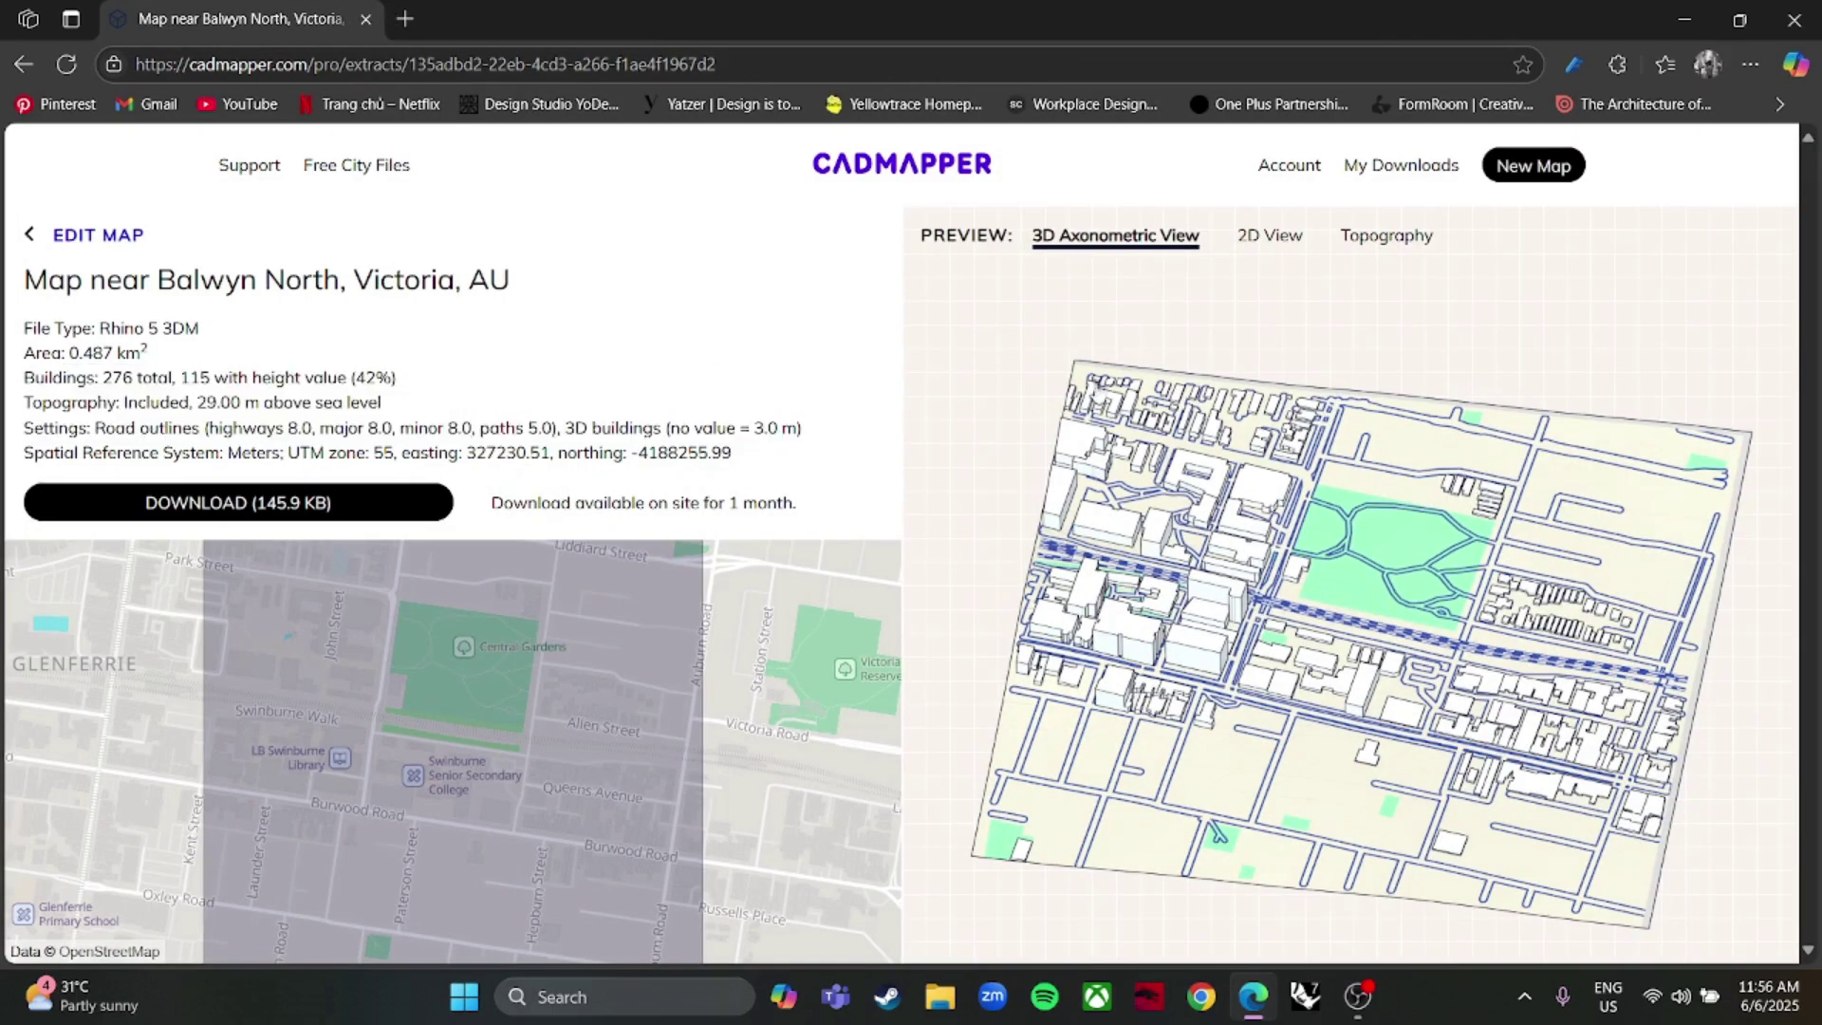
pyautogui.click(1262, 243)
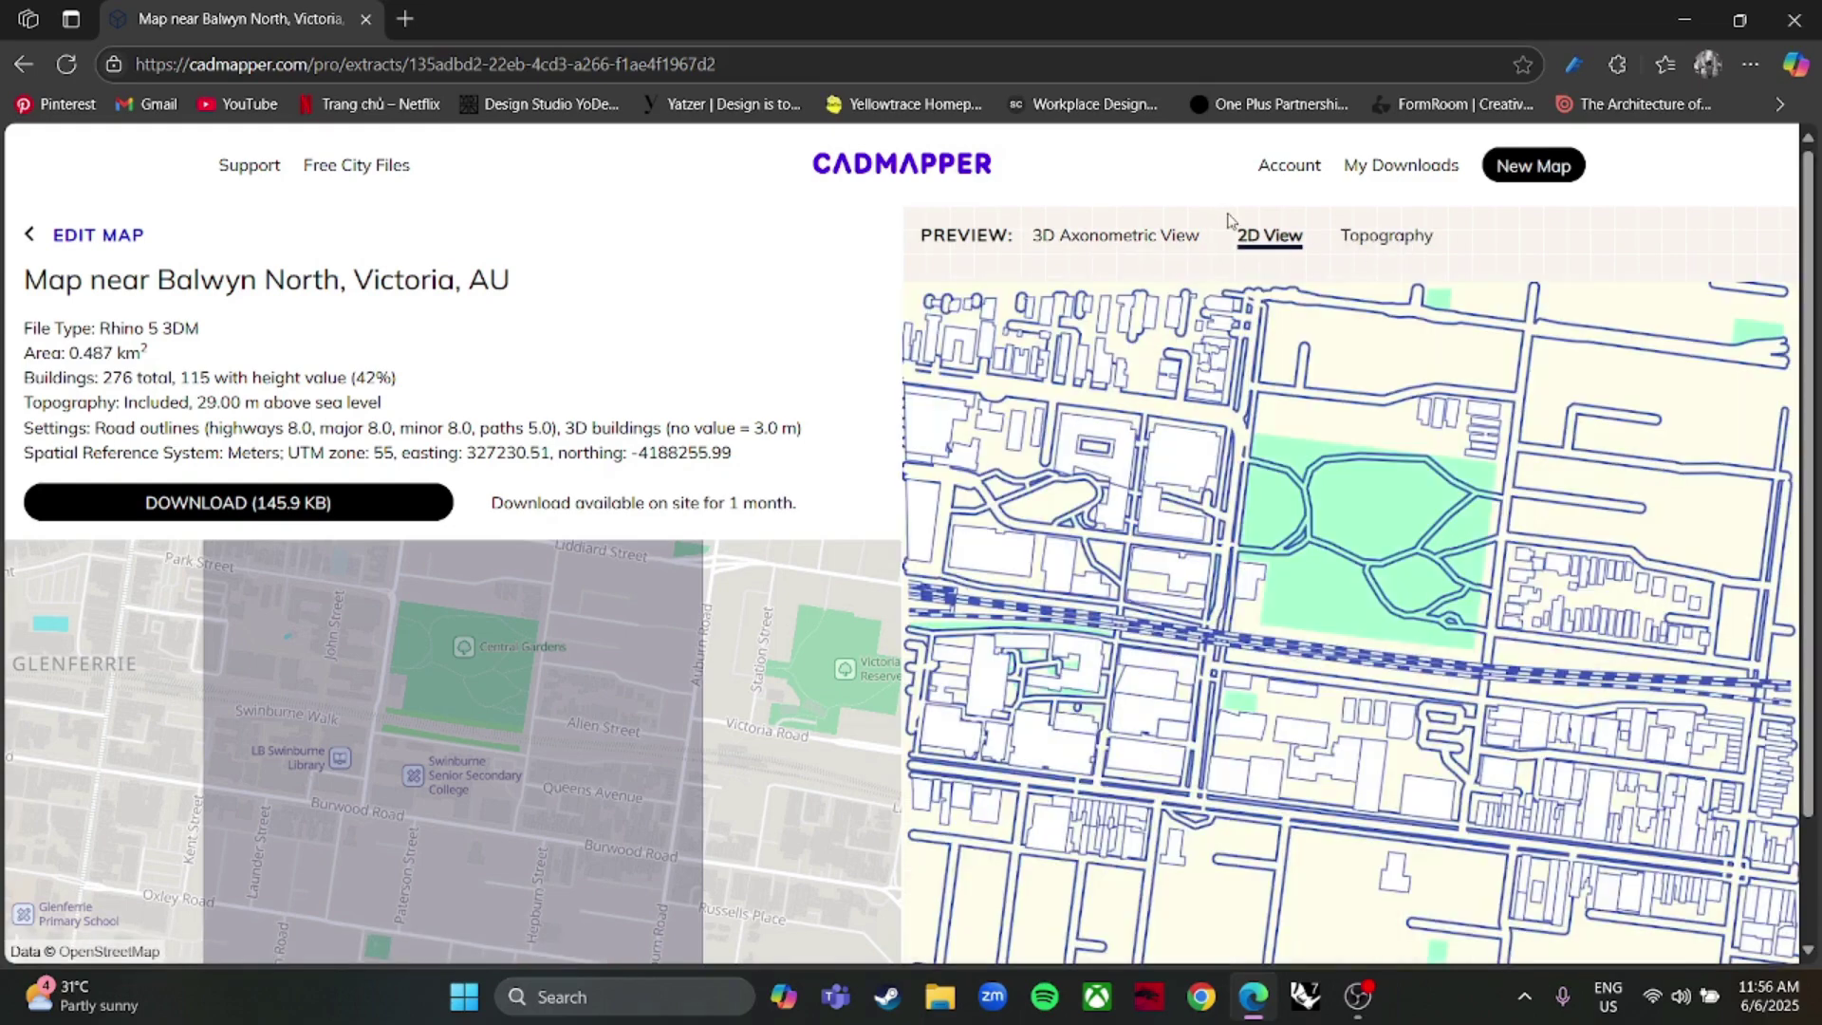
pyautogui.click(1376, 237)
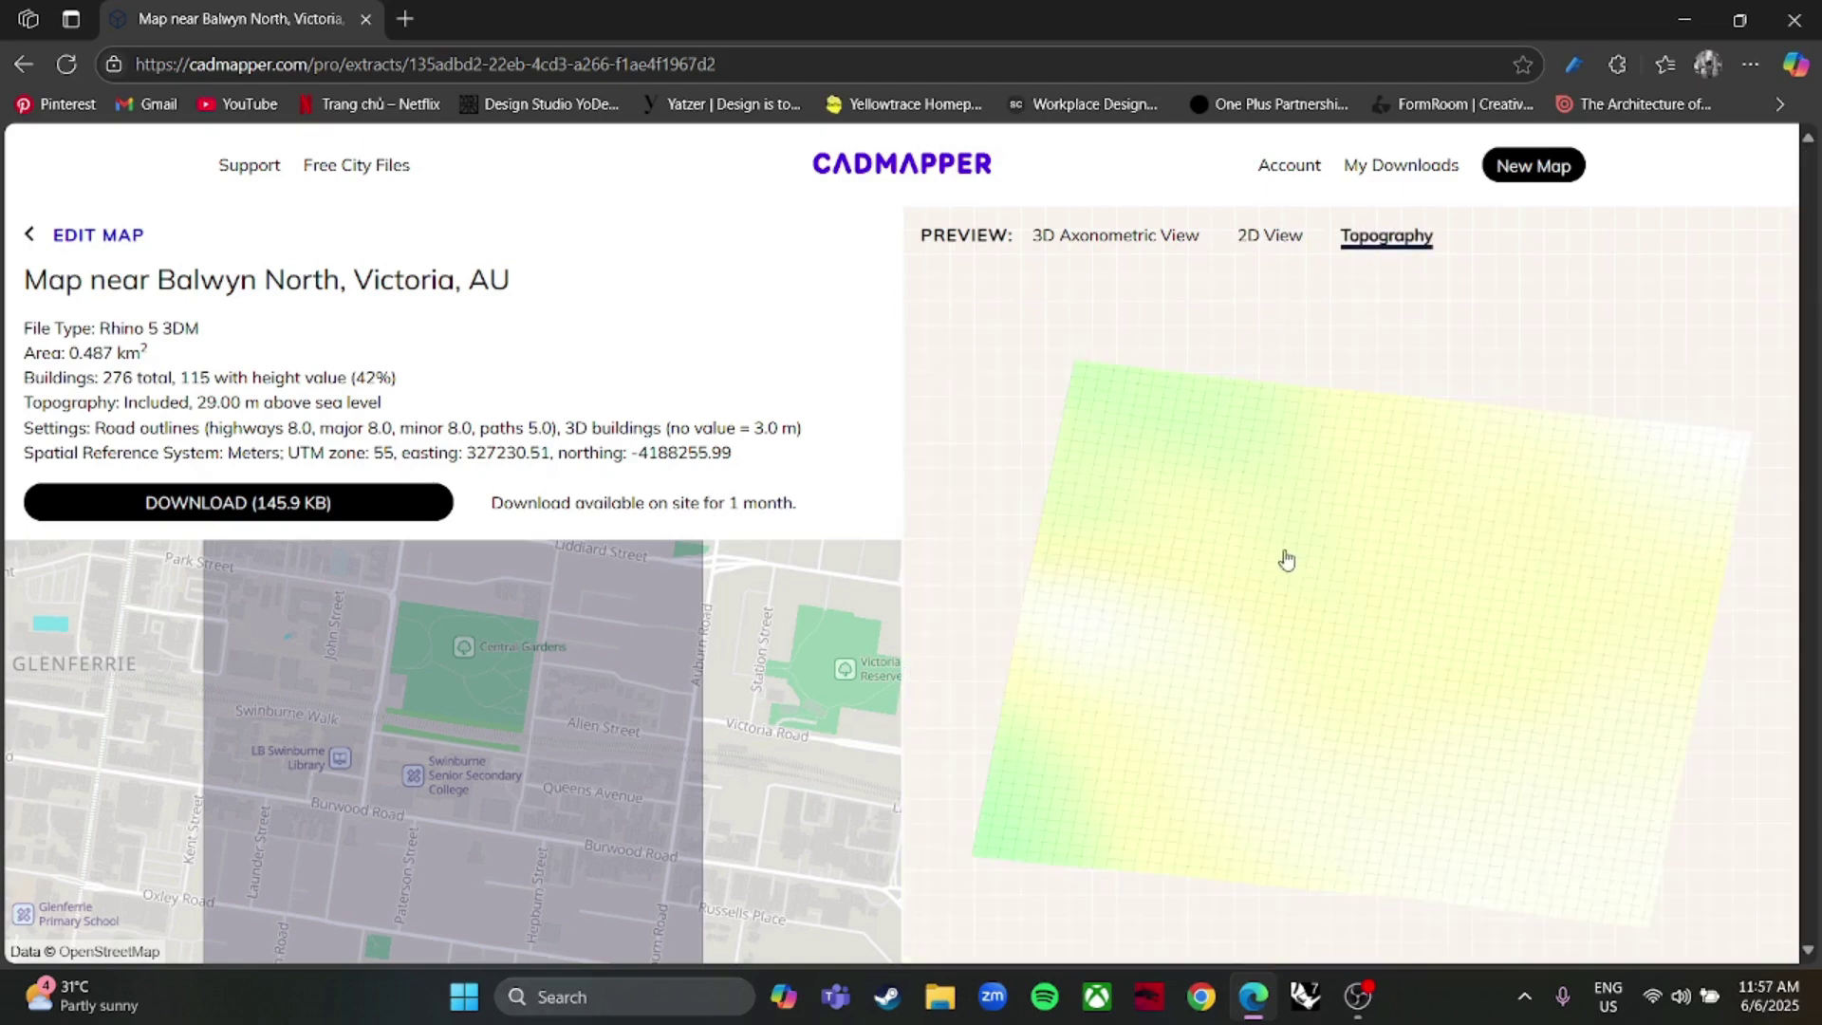
pyautogui.click(1175, 243)
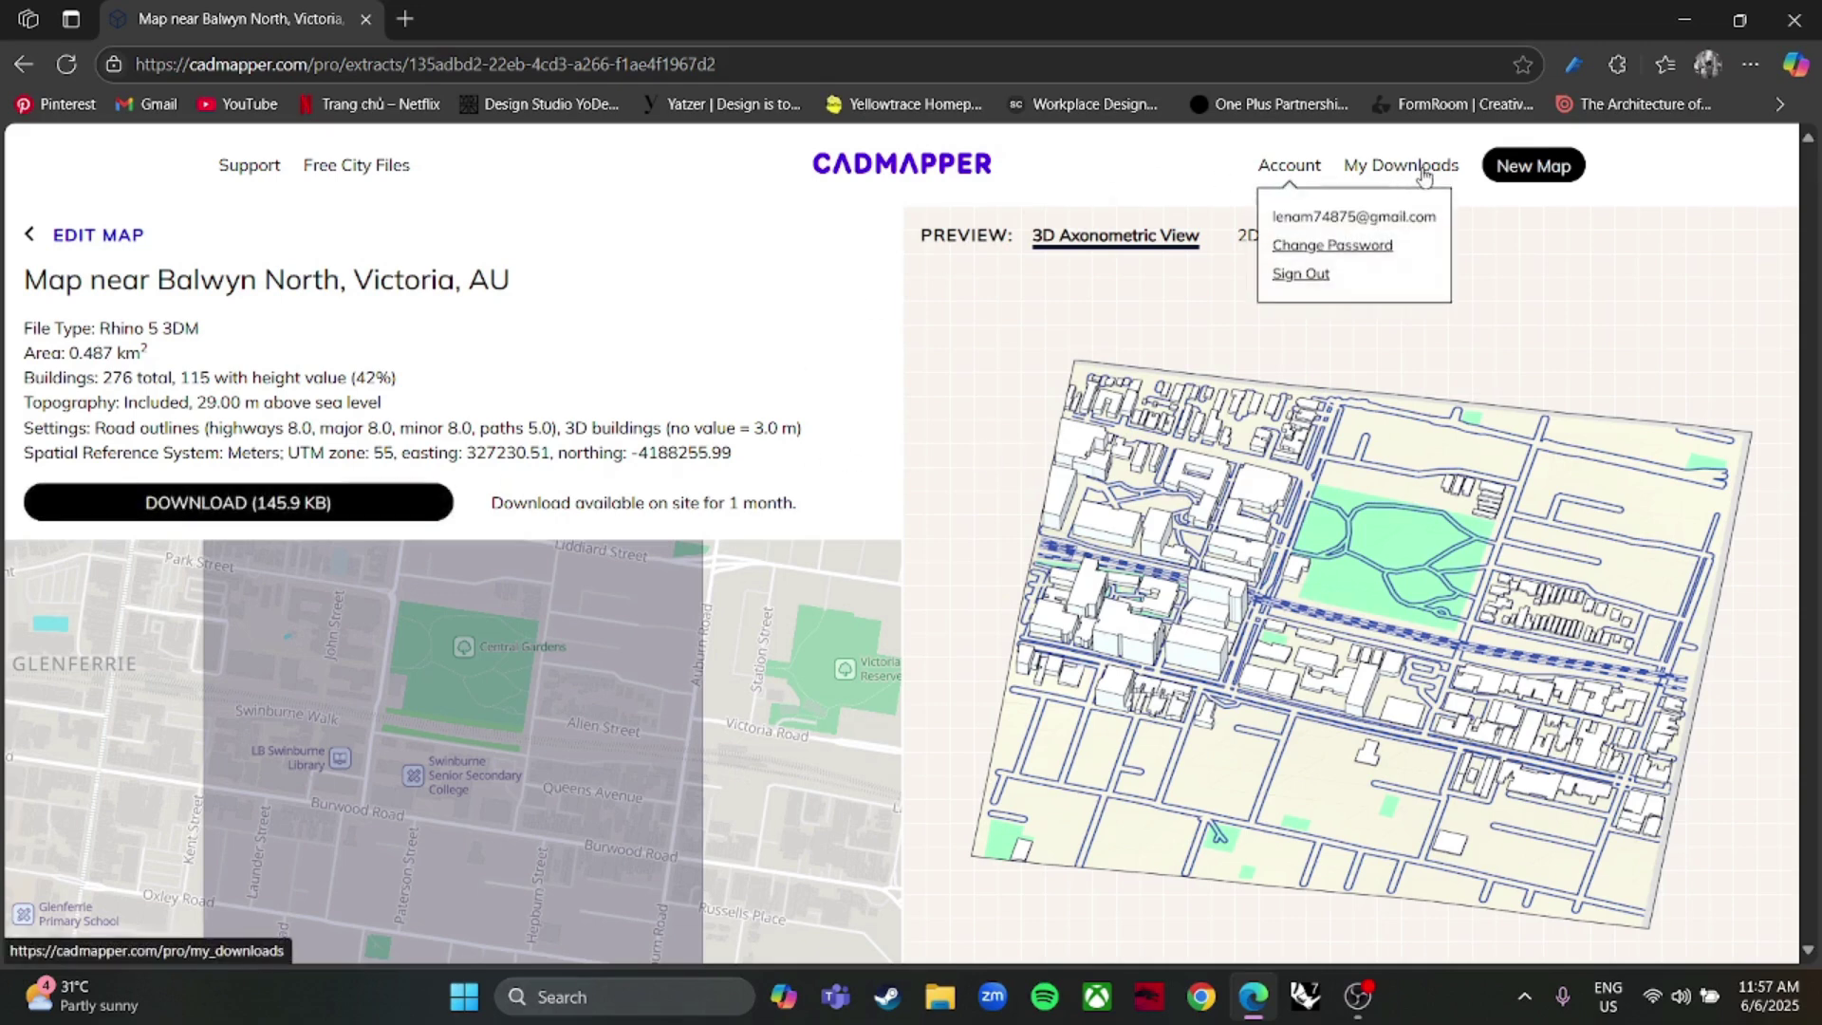
pyautogui.click(322, 513)
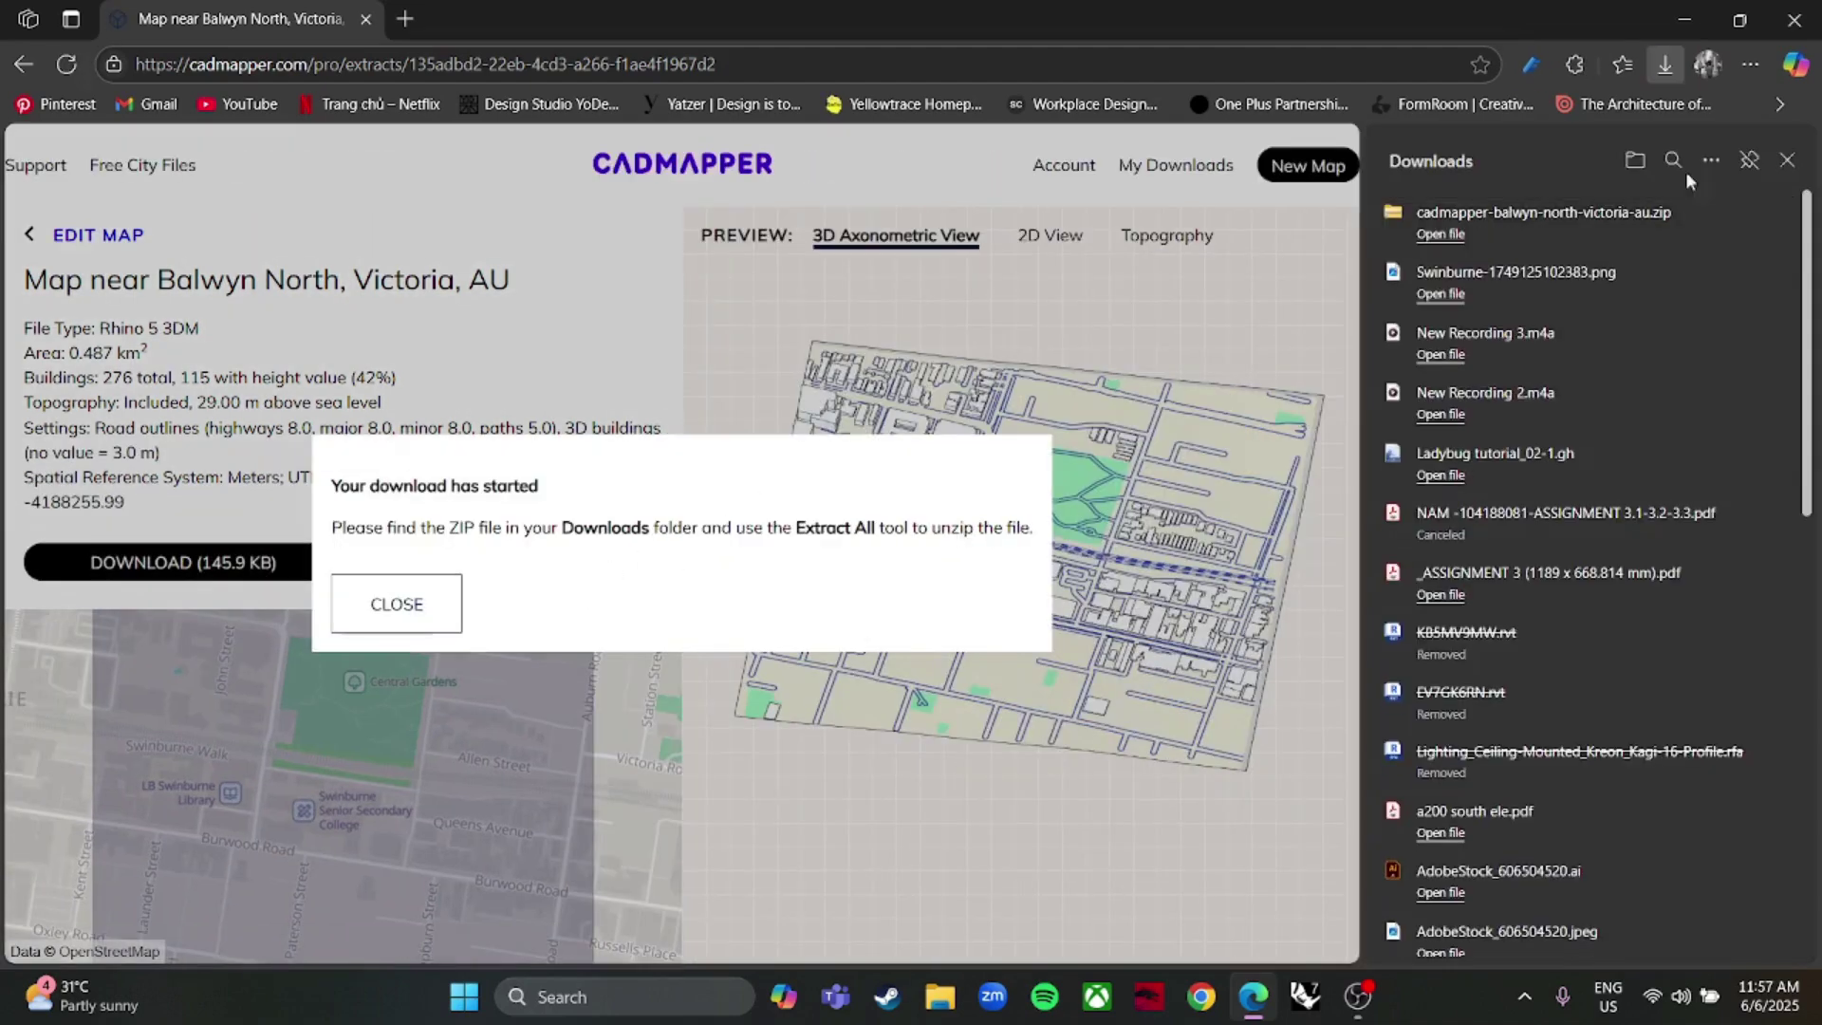
pyautogui.click(1752, 219)
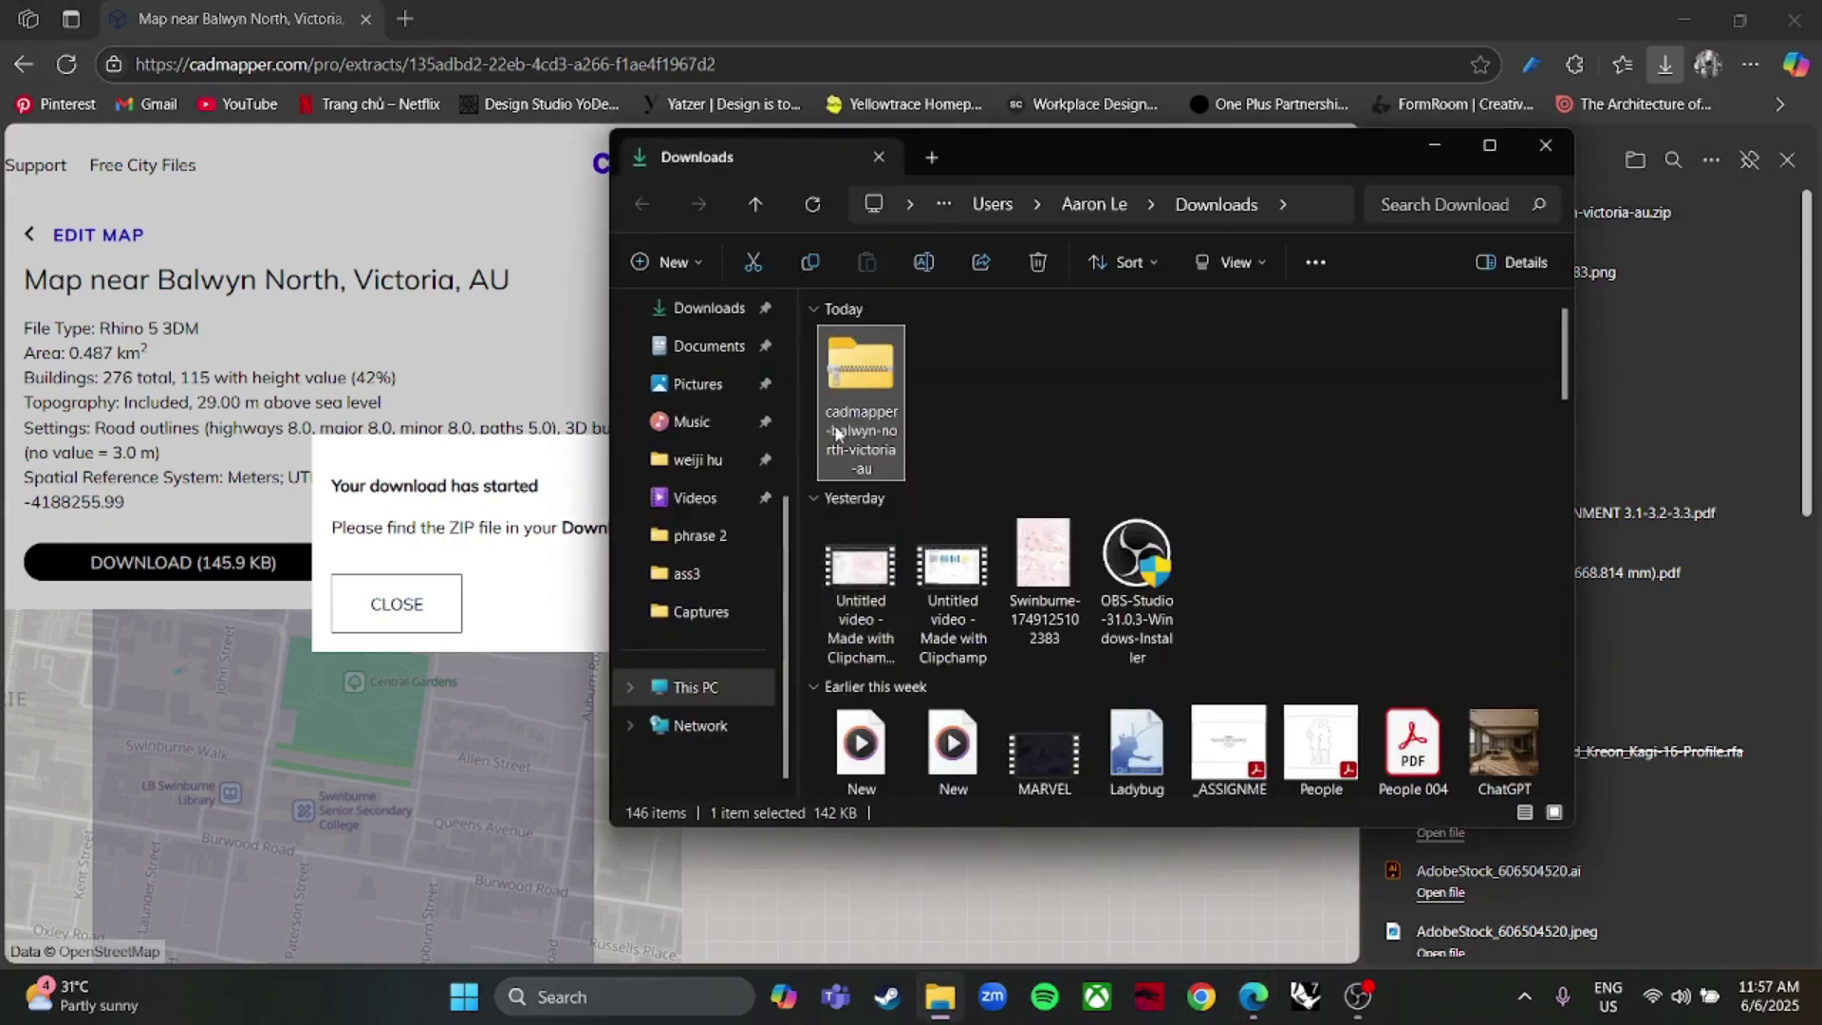
# Extract all files from the cadmapper zip into its own folder.
pyautogui.doubleClick(834, 424)
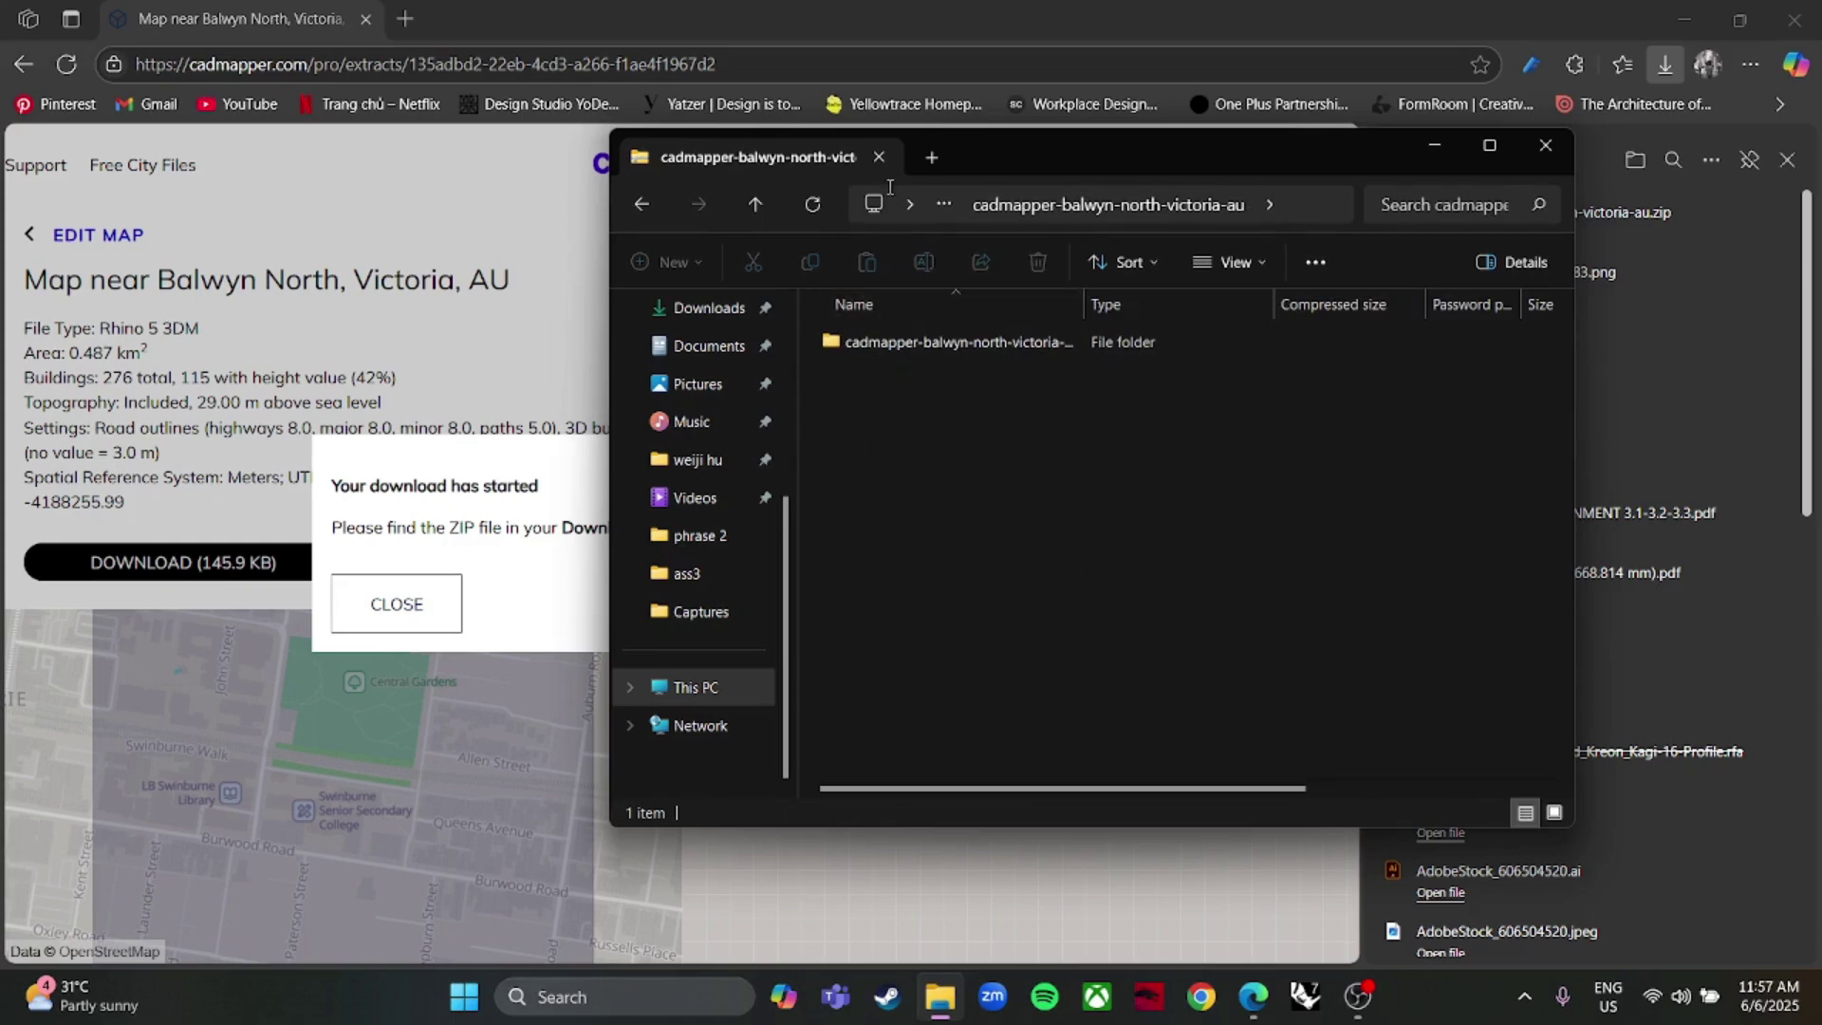
pyautogui.click(642, 202)
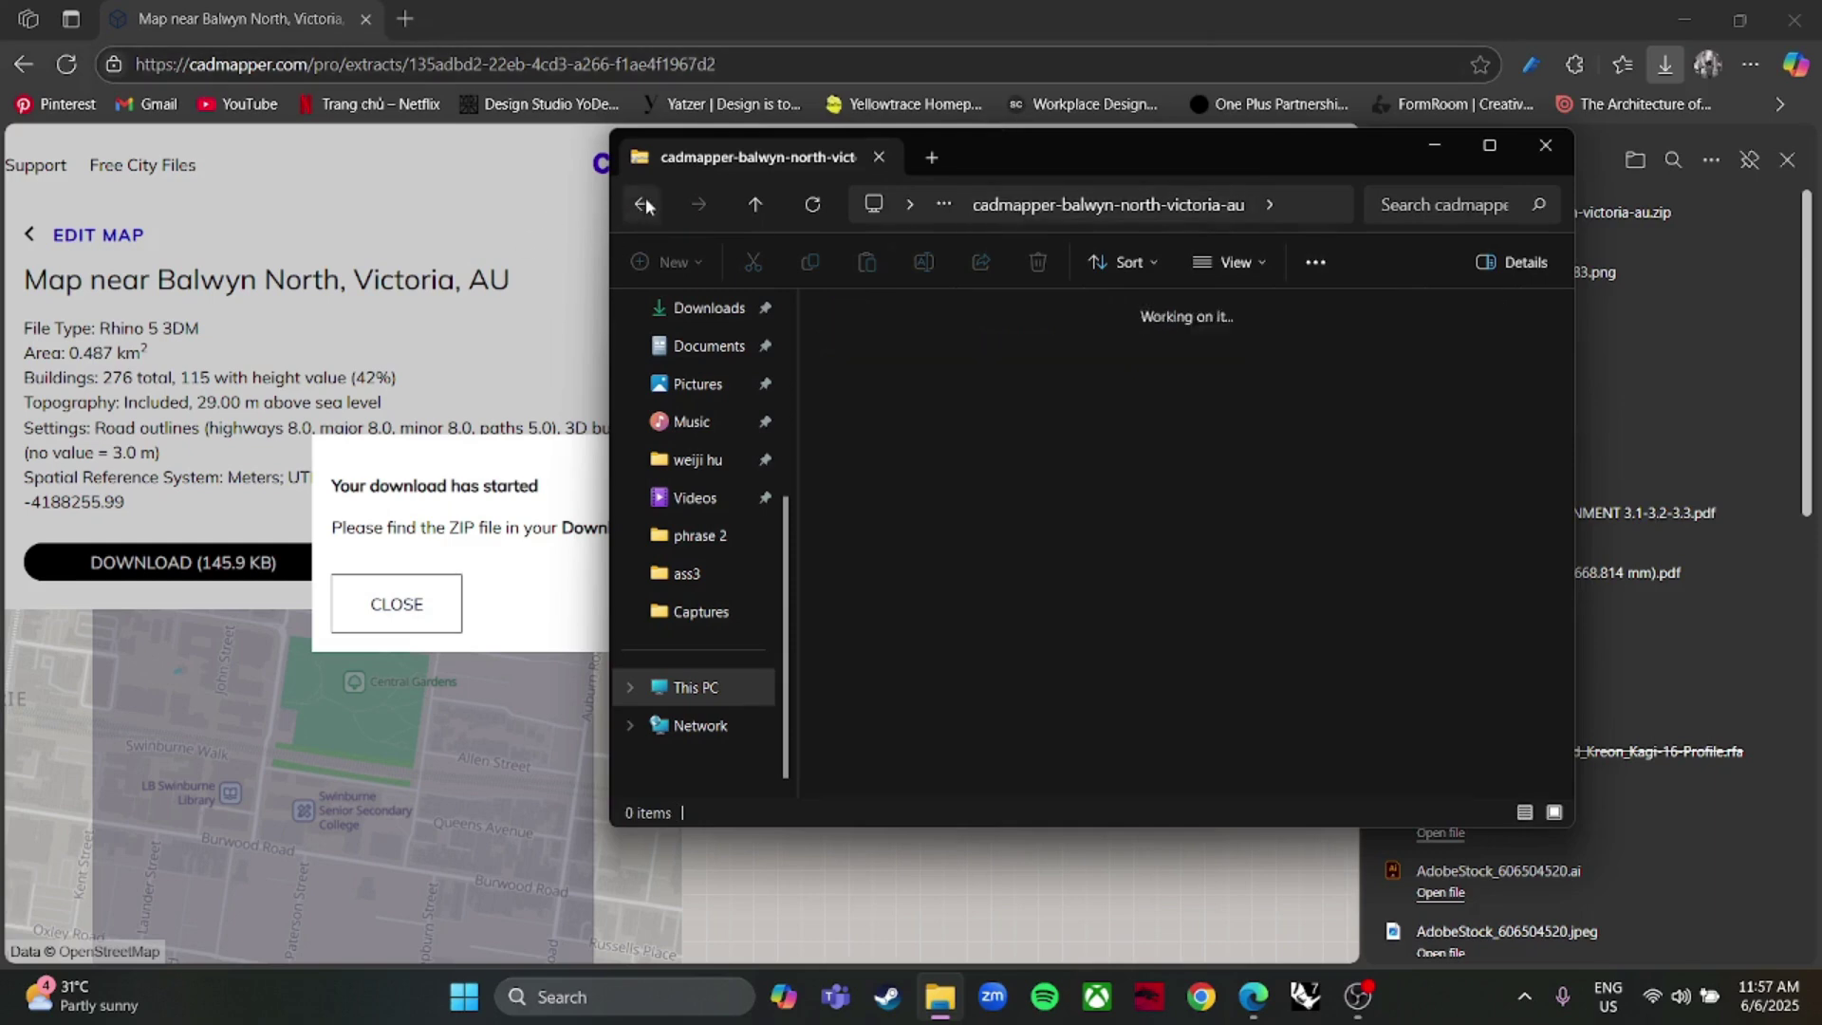
pyautogui.rightClick(839, 368)
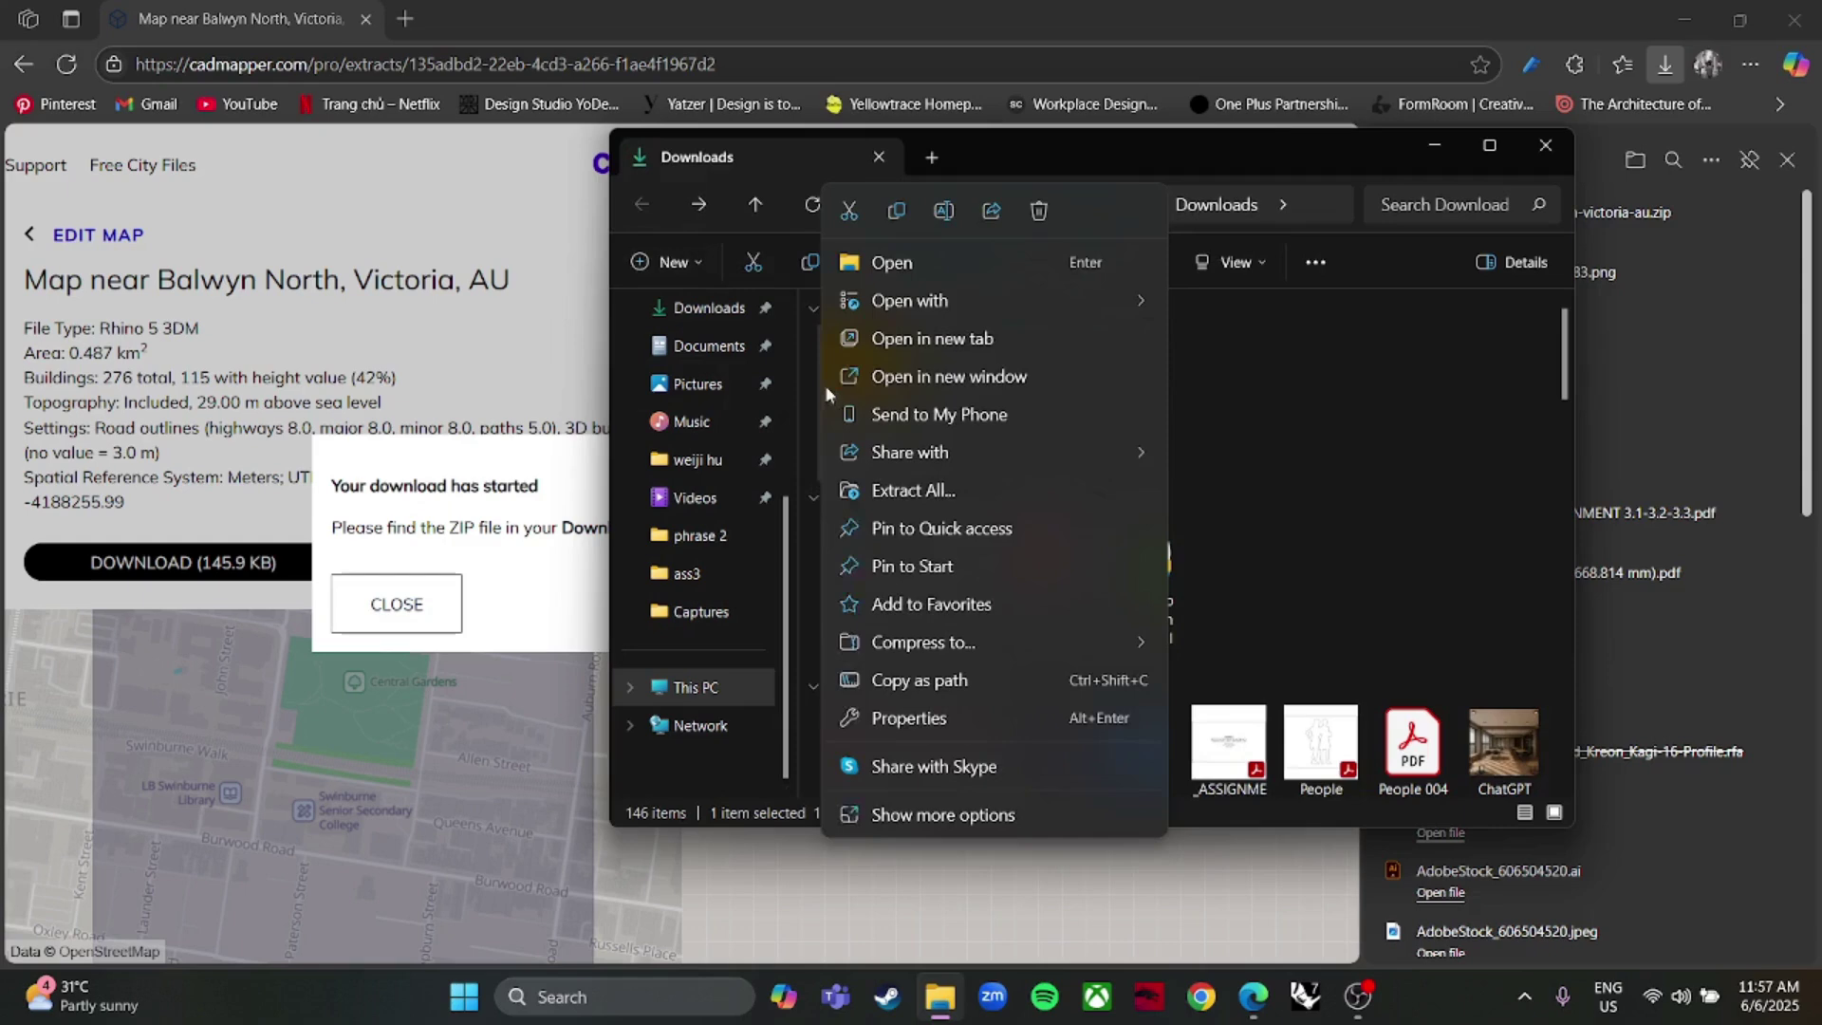
pyautogui.click(1352, 350)
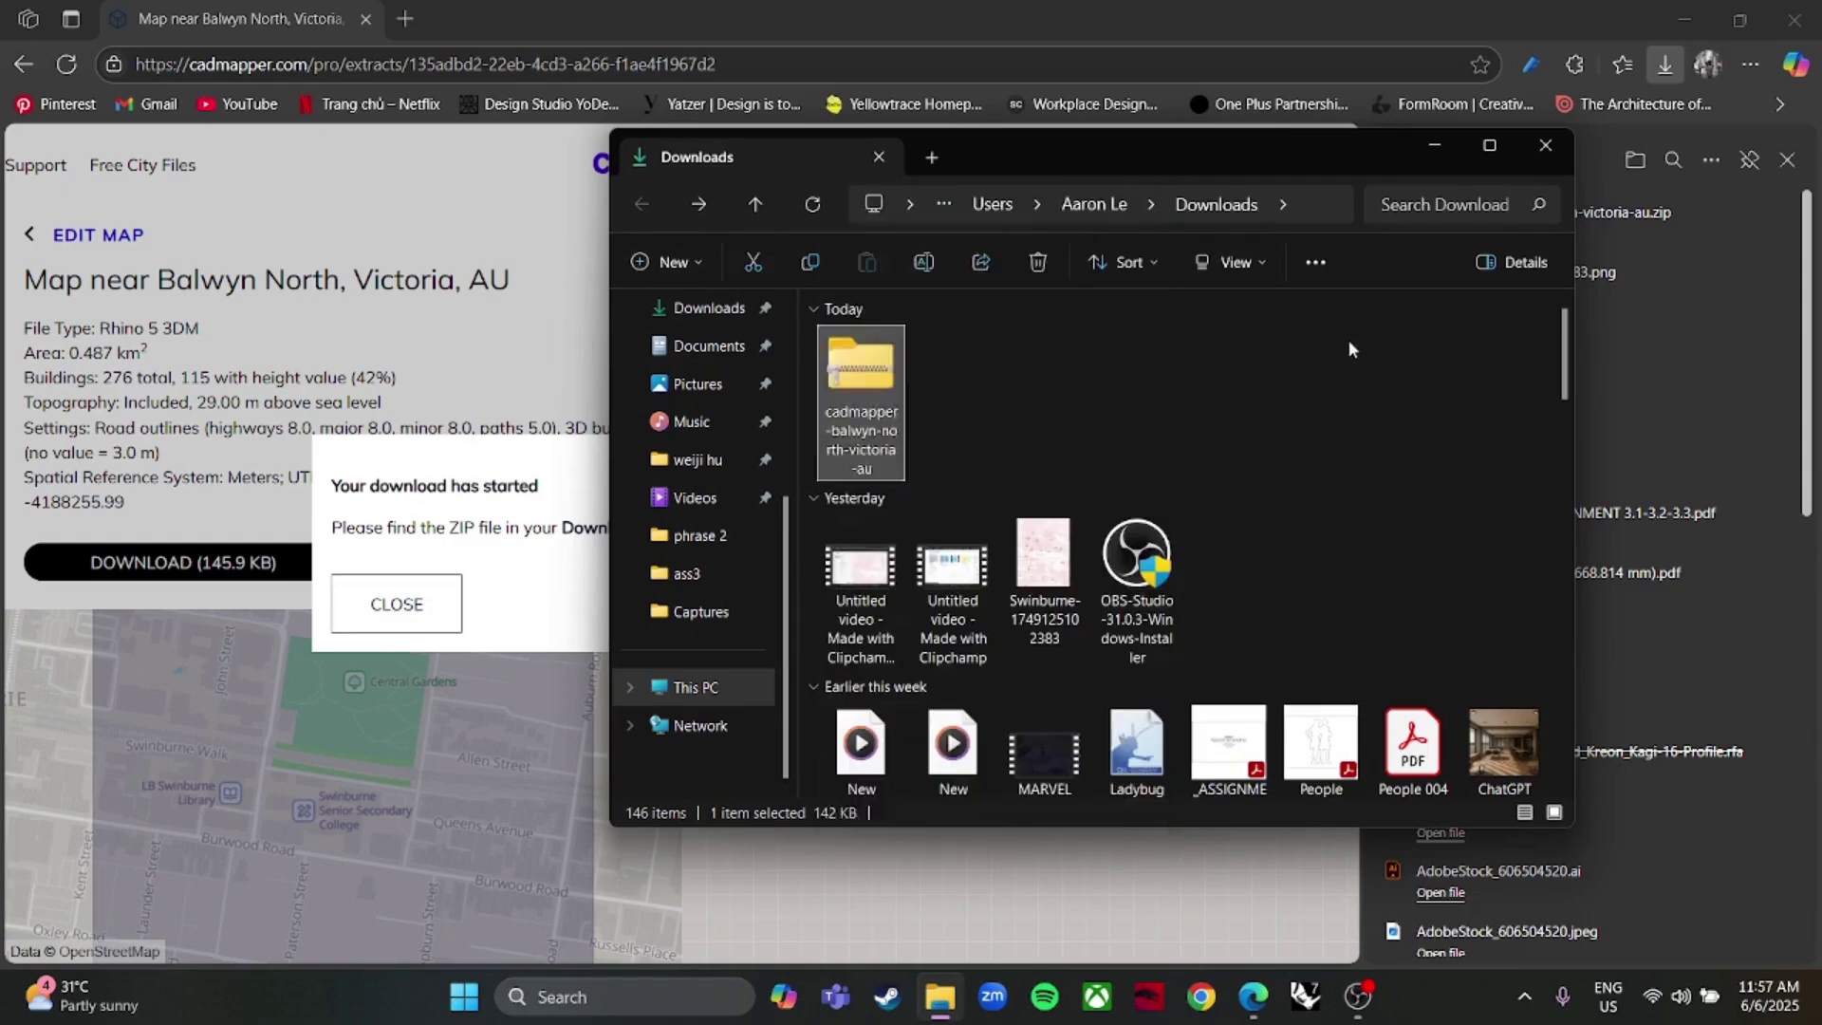
pyautogui.rightClick(872, 448)
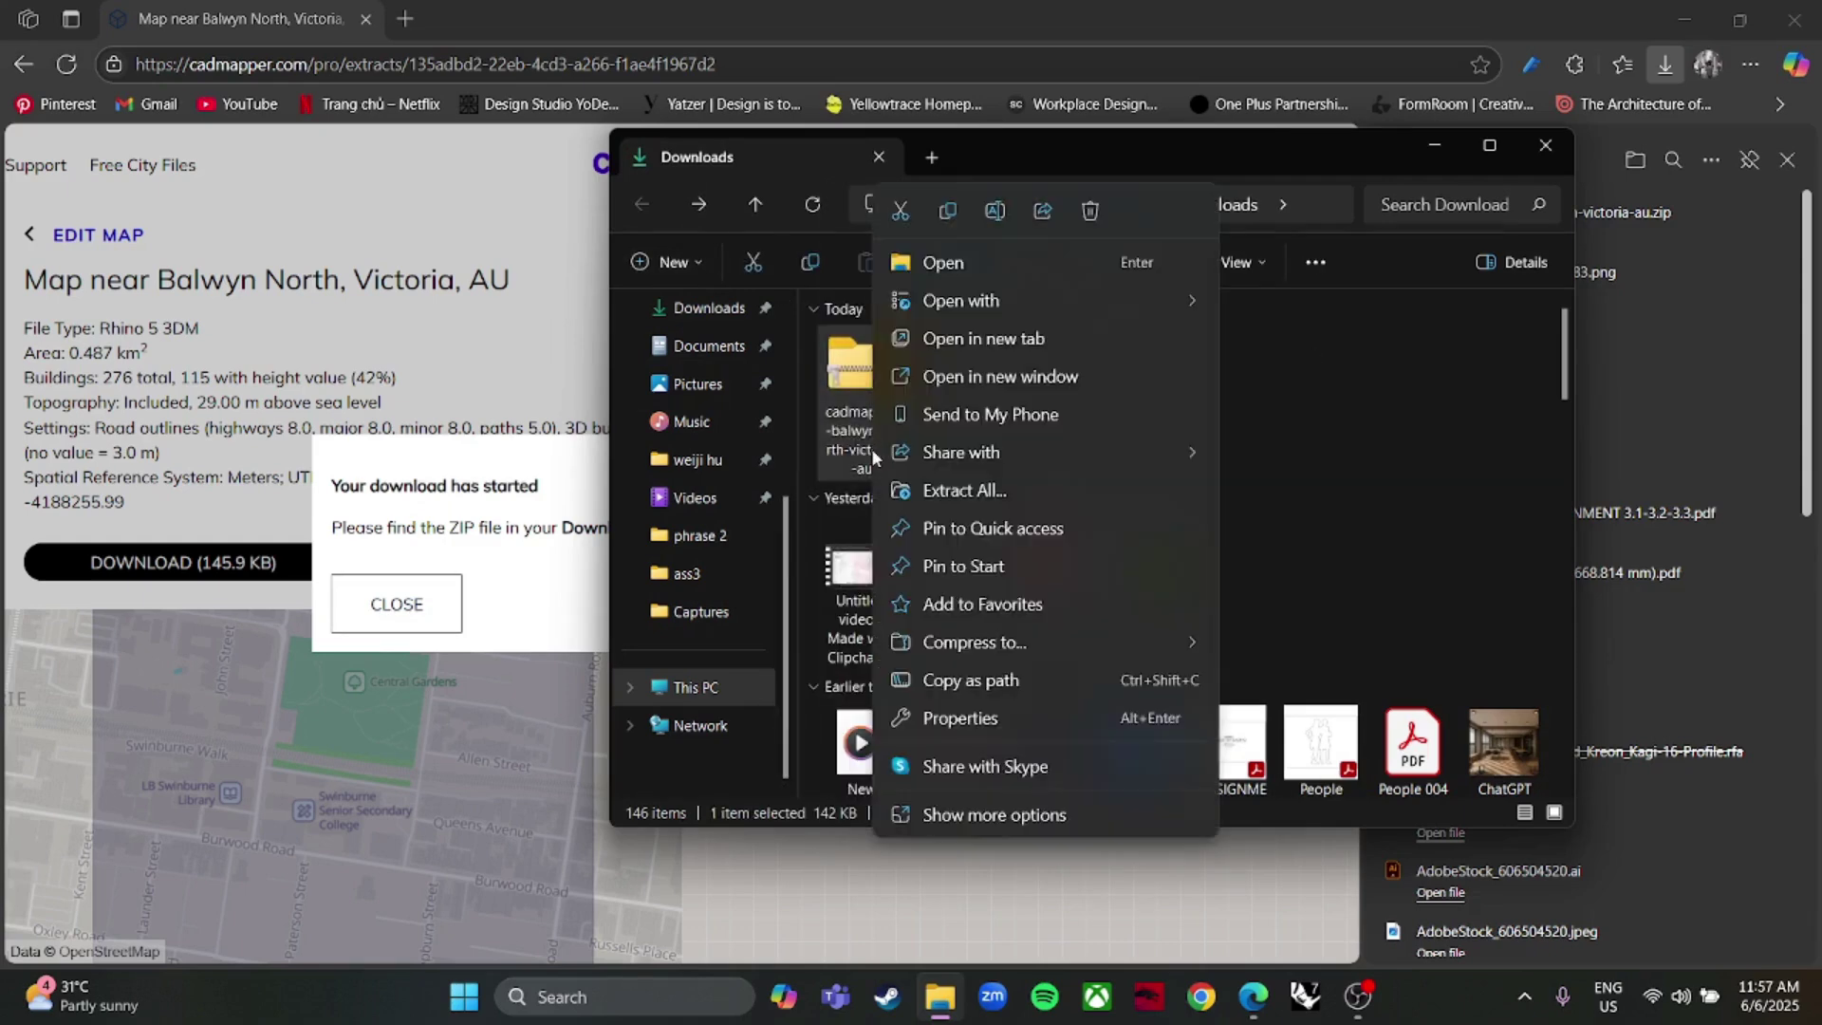
pyautogui.click(977, 488)
pyautogui.click(1138, 735)
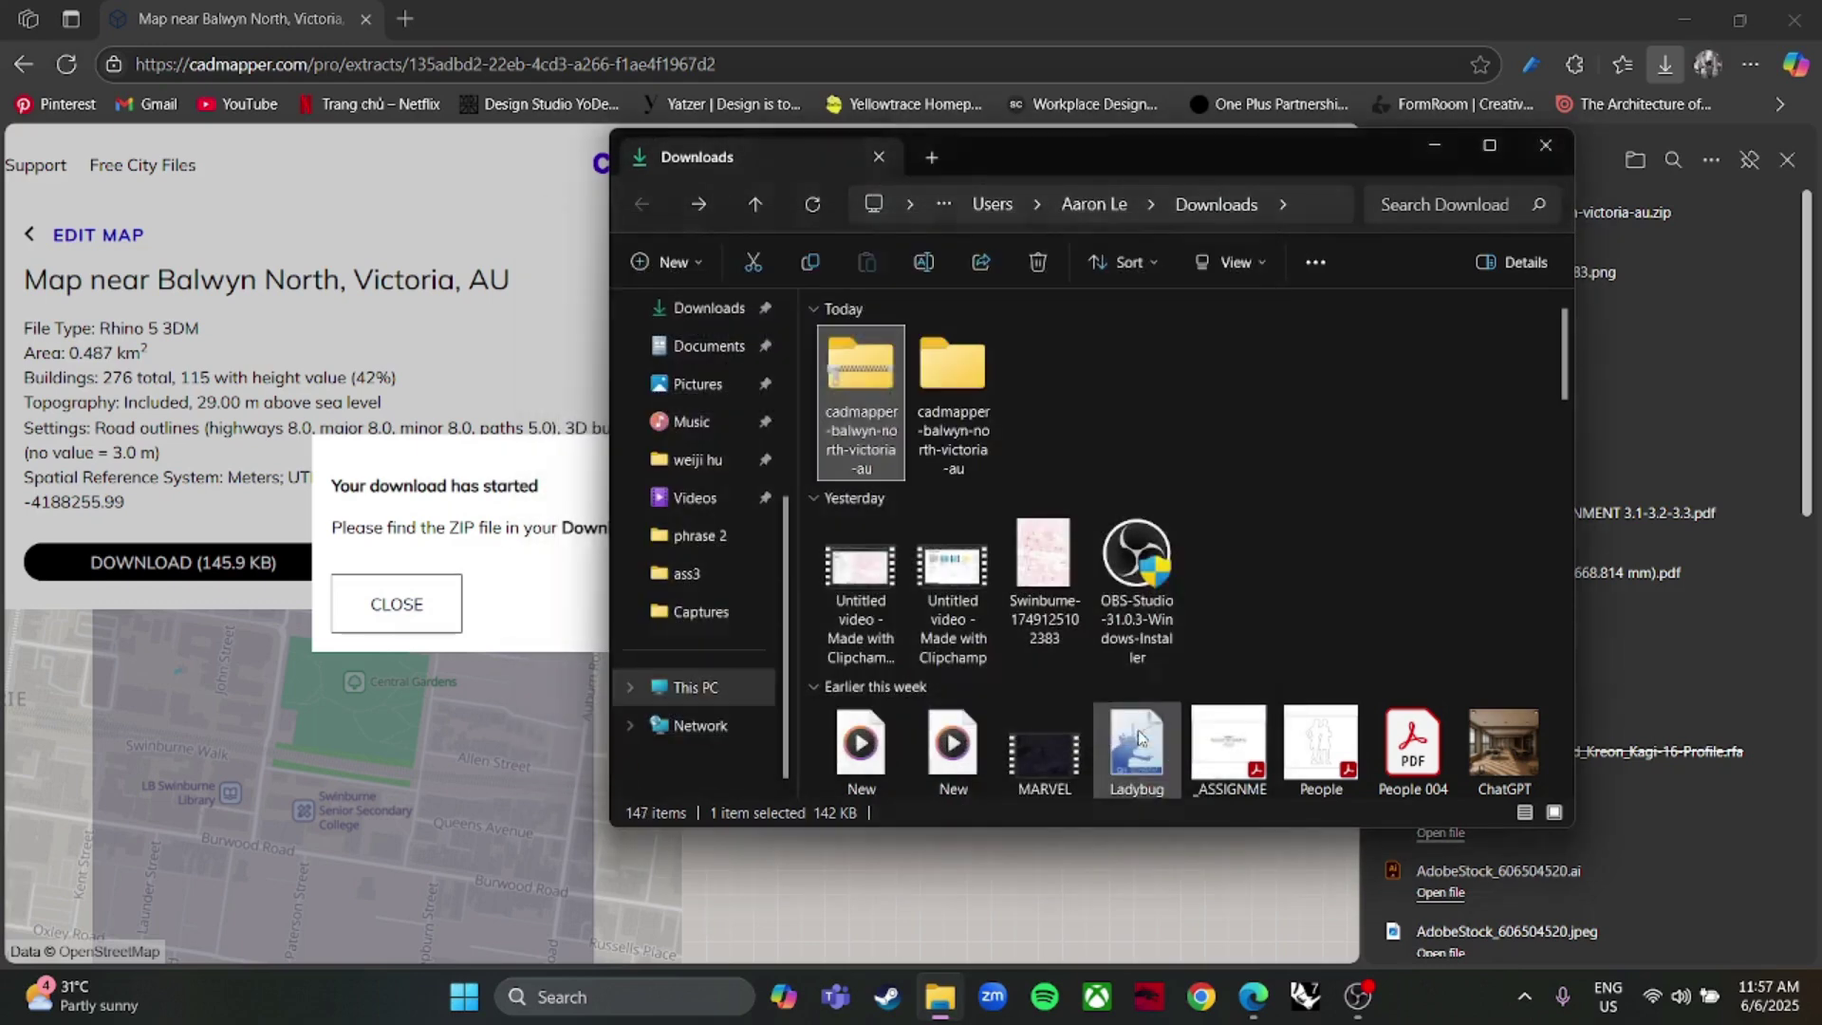
# Open cadmapper-balwyn-north-victoria-au.3dm in Rhino, then close File Explorer and the download message.
pyautogui.doubleClick(970, 386)
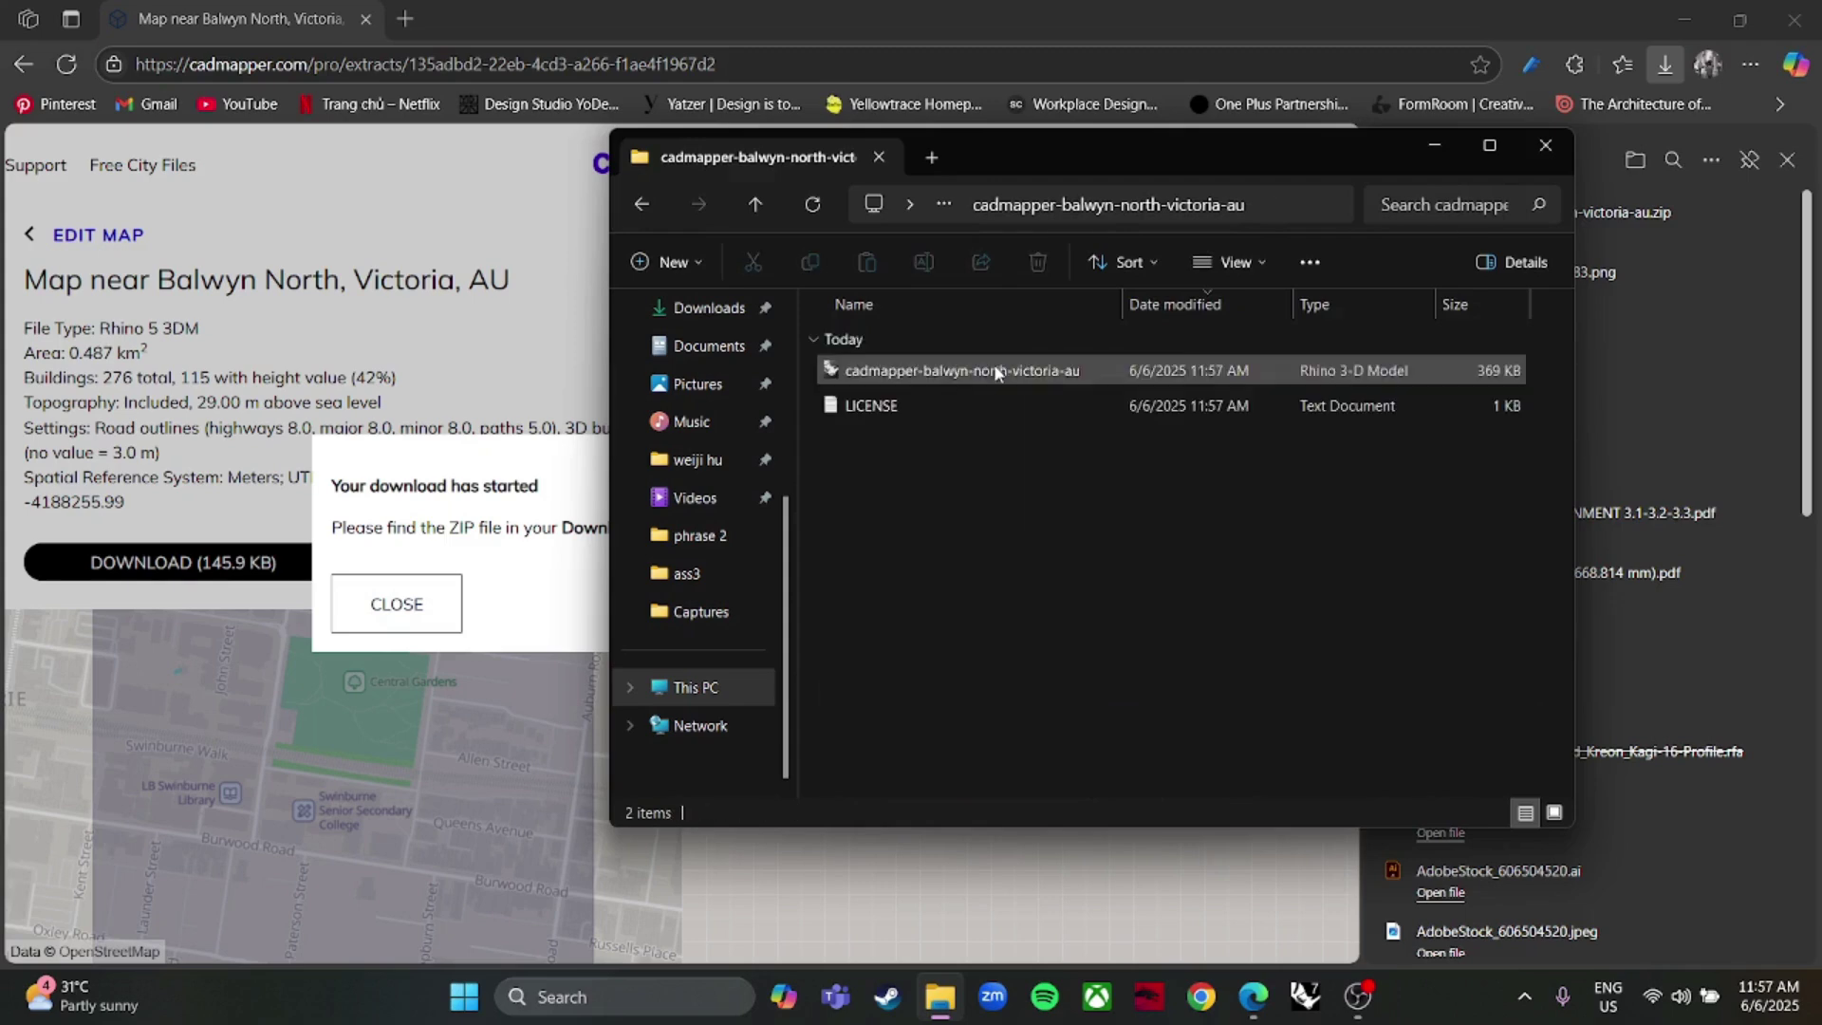
pyautogui.doubleClick(999, 376)
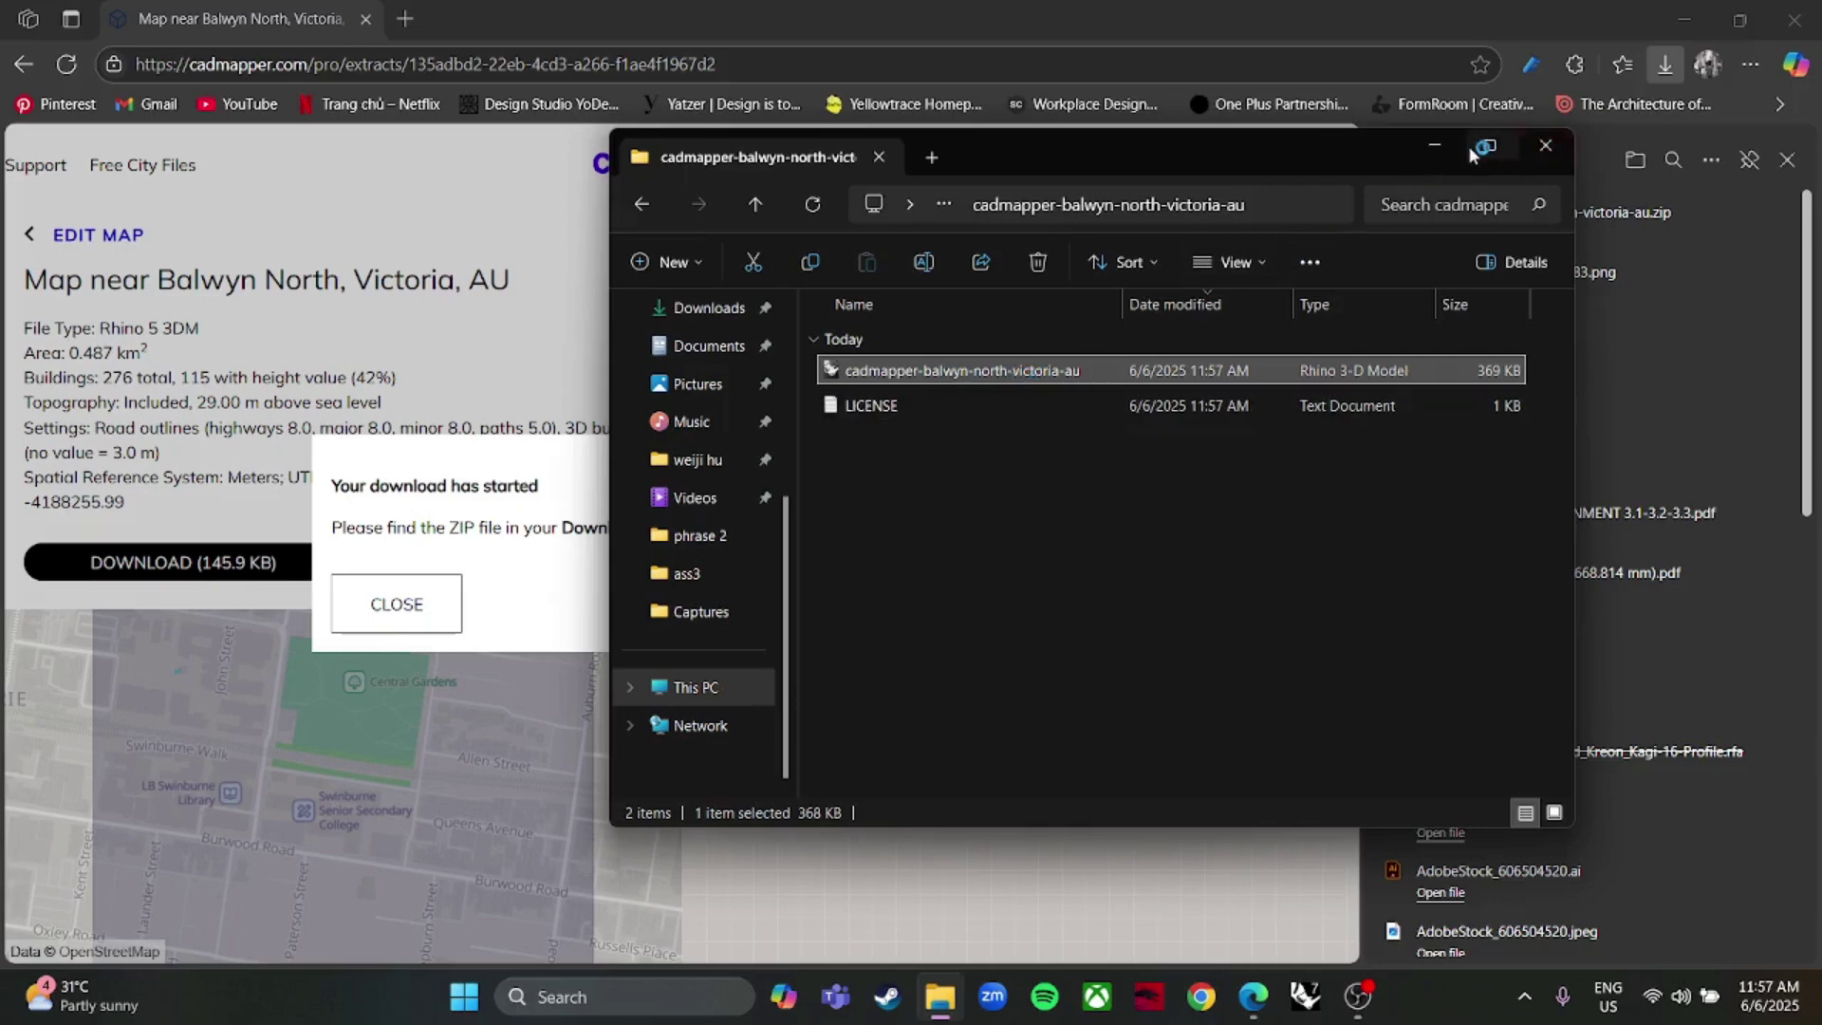
pyautogui.click(1543, 145)
pyautogui.click(394, 607)
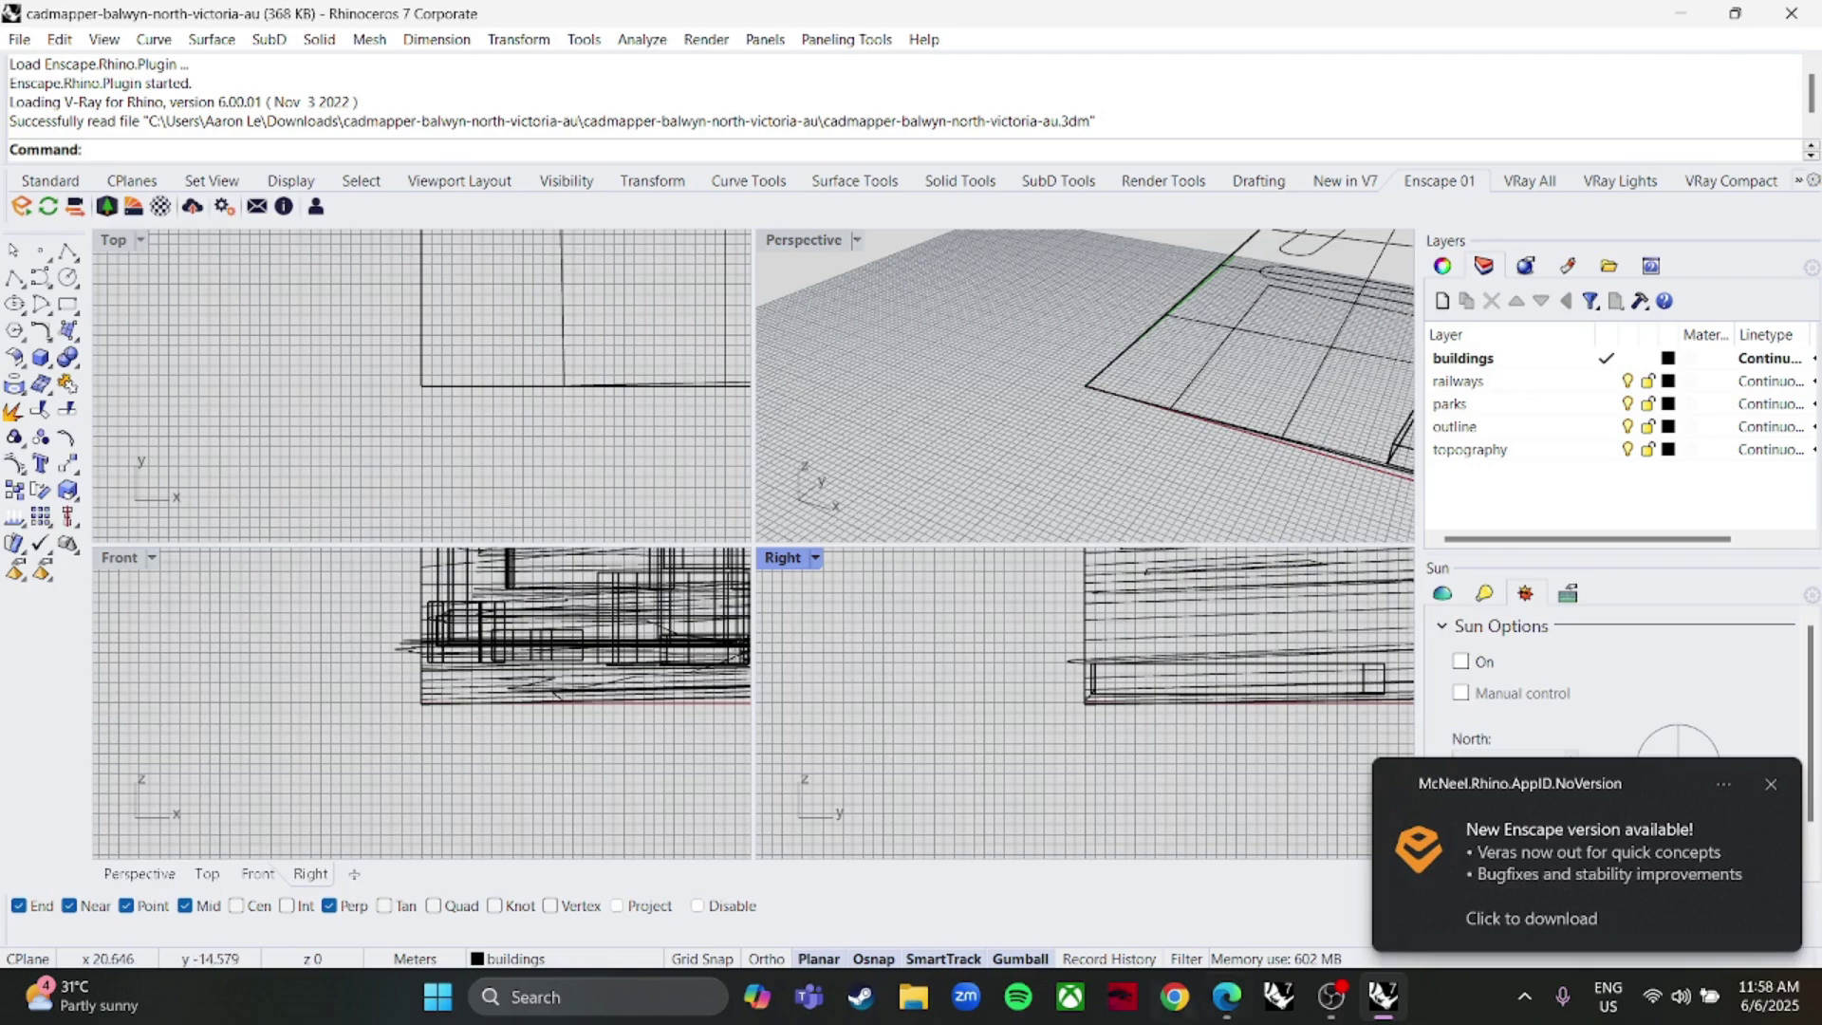
# Dismiss the Enscape notice, maximize the Perspective view, and zoom out to the whole model.
pyautogui.click(1770, 785)
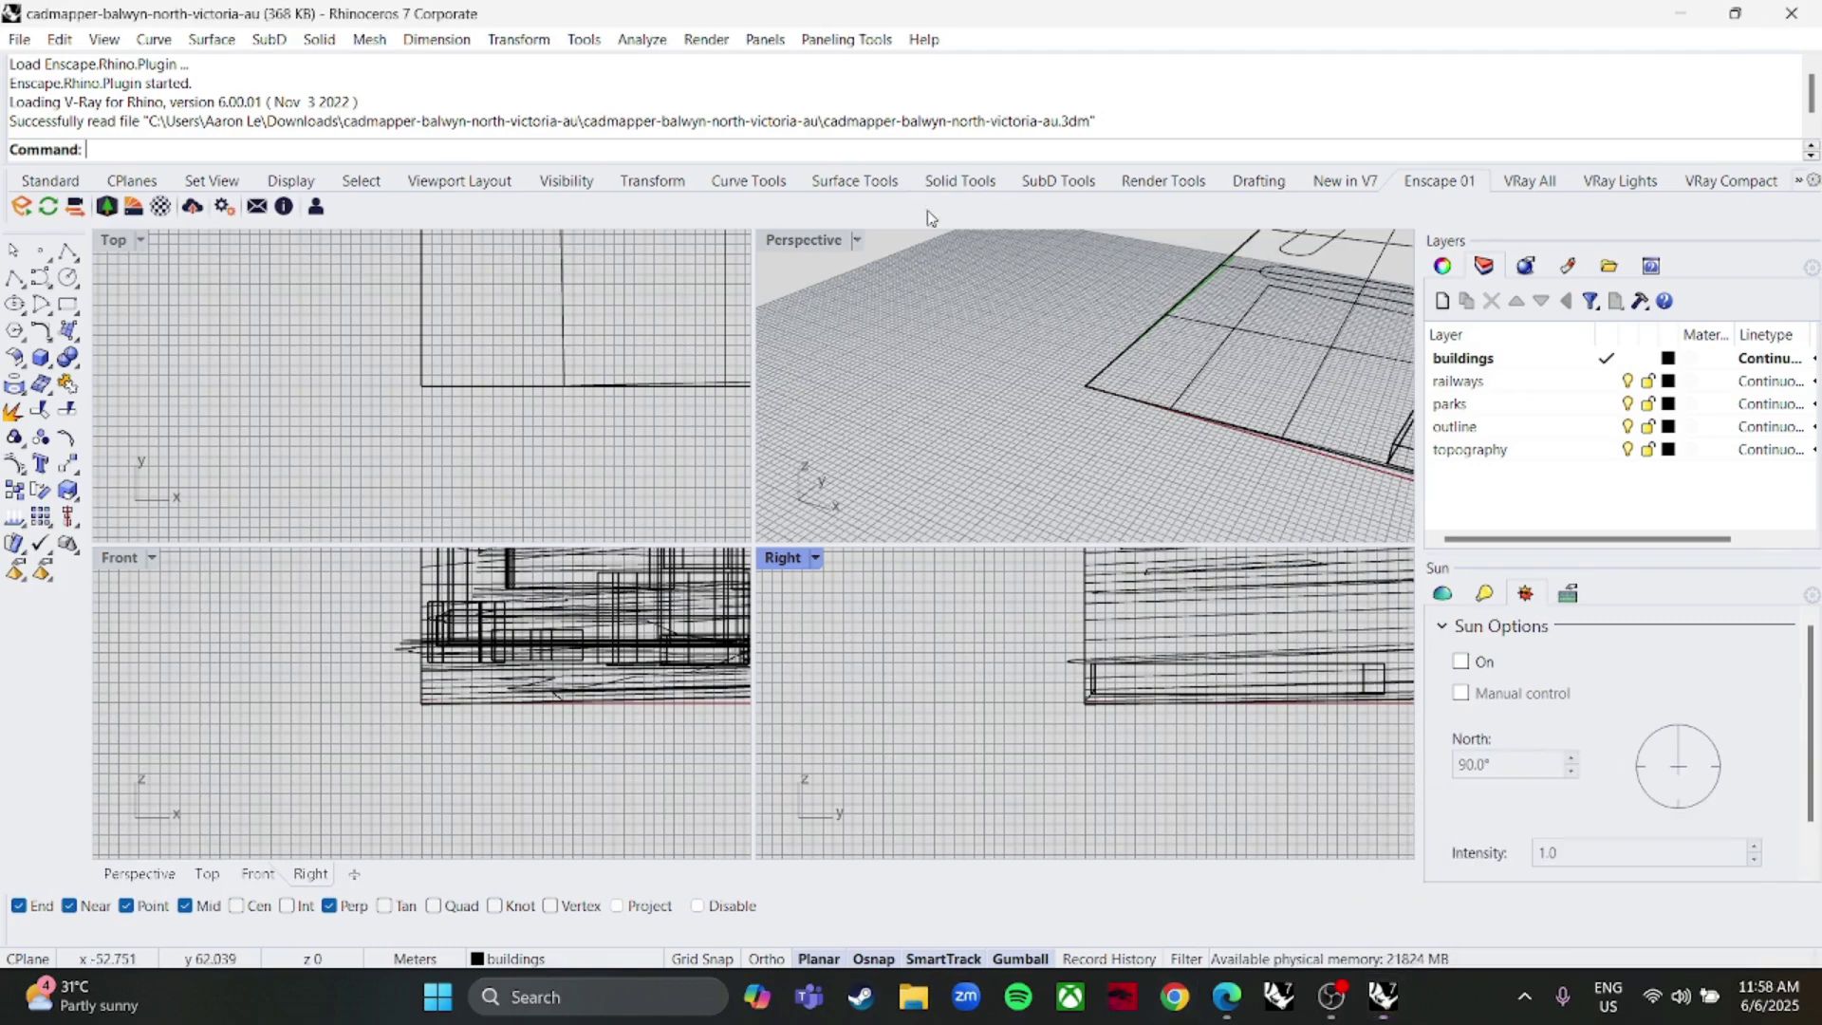
pyautogui.doubleClick(786, 245)
pyautogui.scroll(-10, 472, 493)
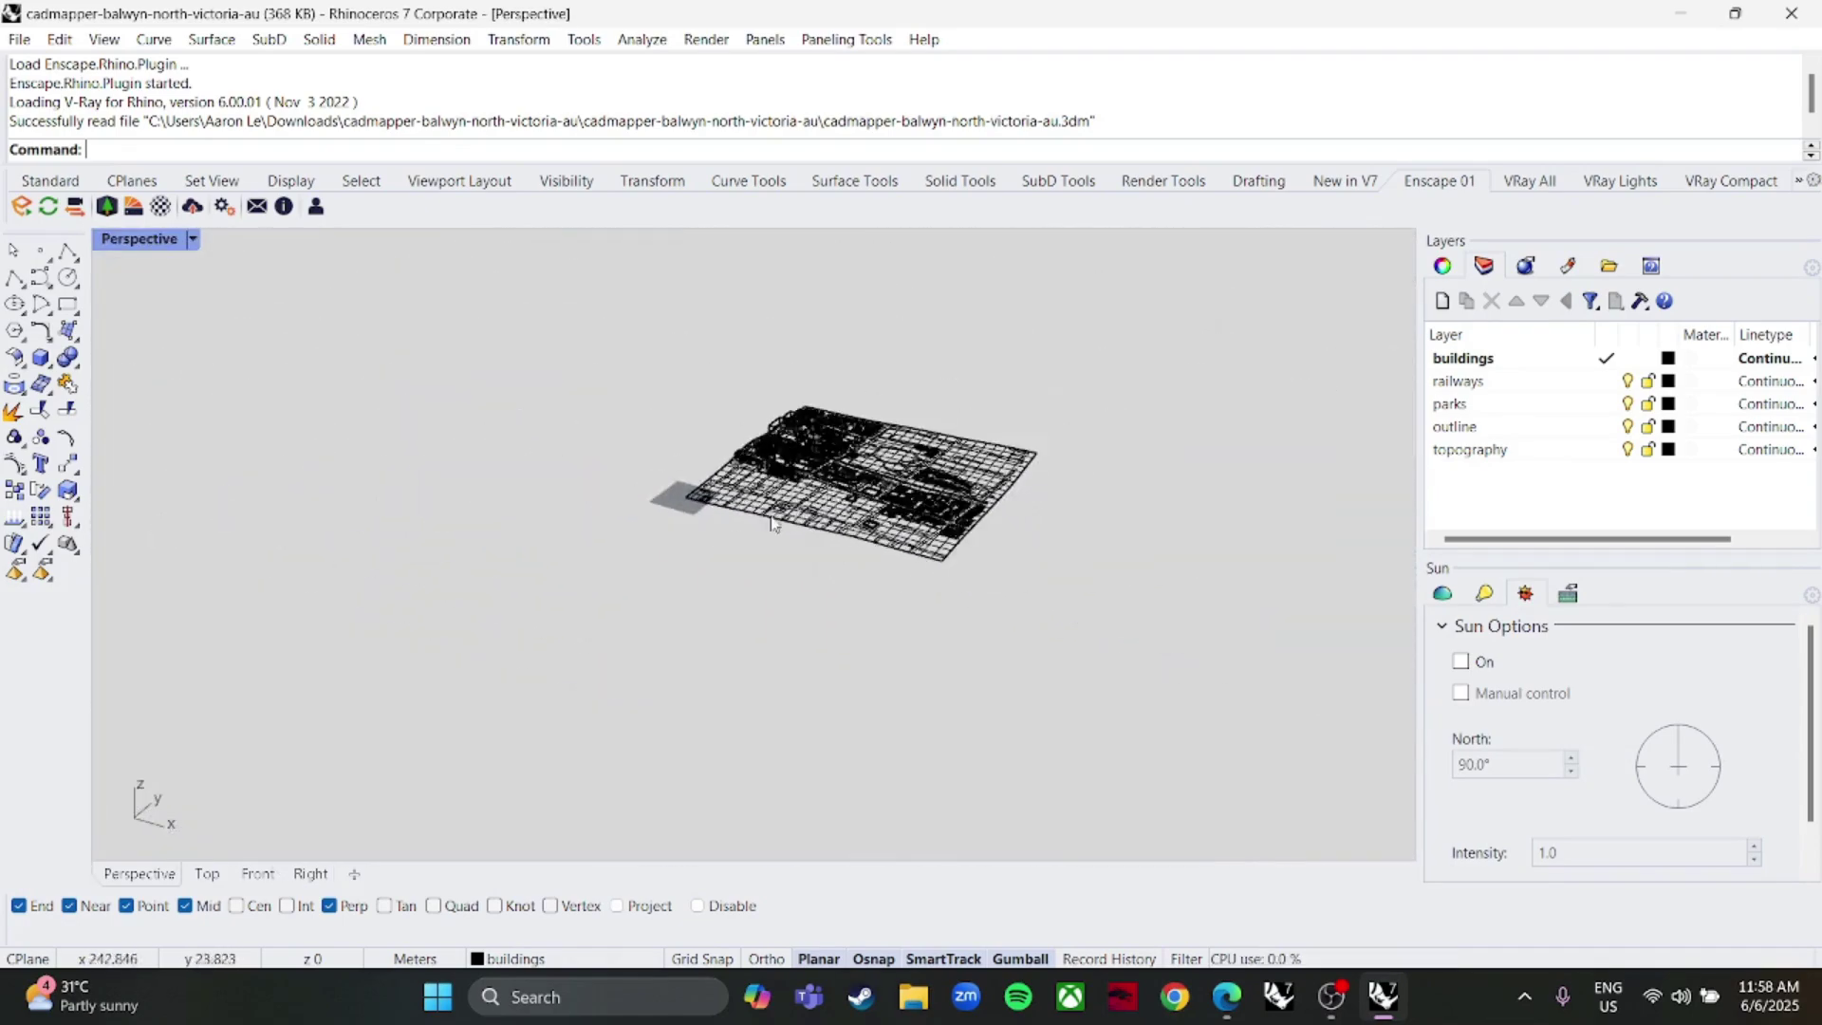
# Orbit to a more top-down angle and switch the Perspective view to Shaded display mode.
pyautogui.moveTo(909, 464); pyautogui.dragTo(970, 499, button='right')
pyautogui.scroll(-3, 970, 498)
pyautogui.scroll(4, 519, 358)
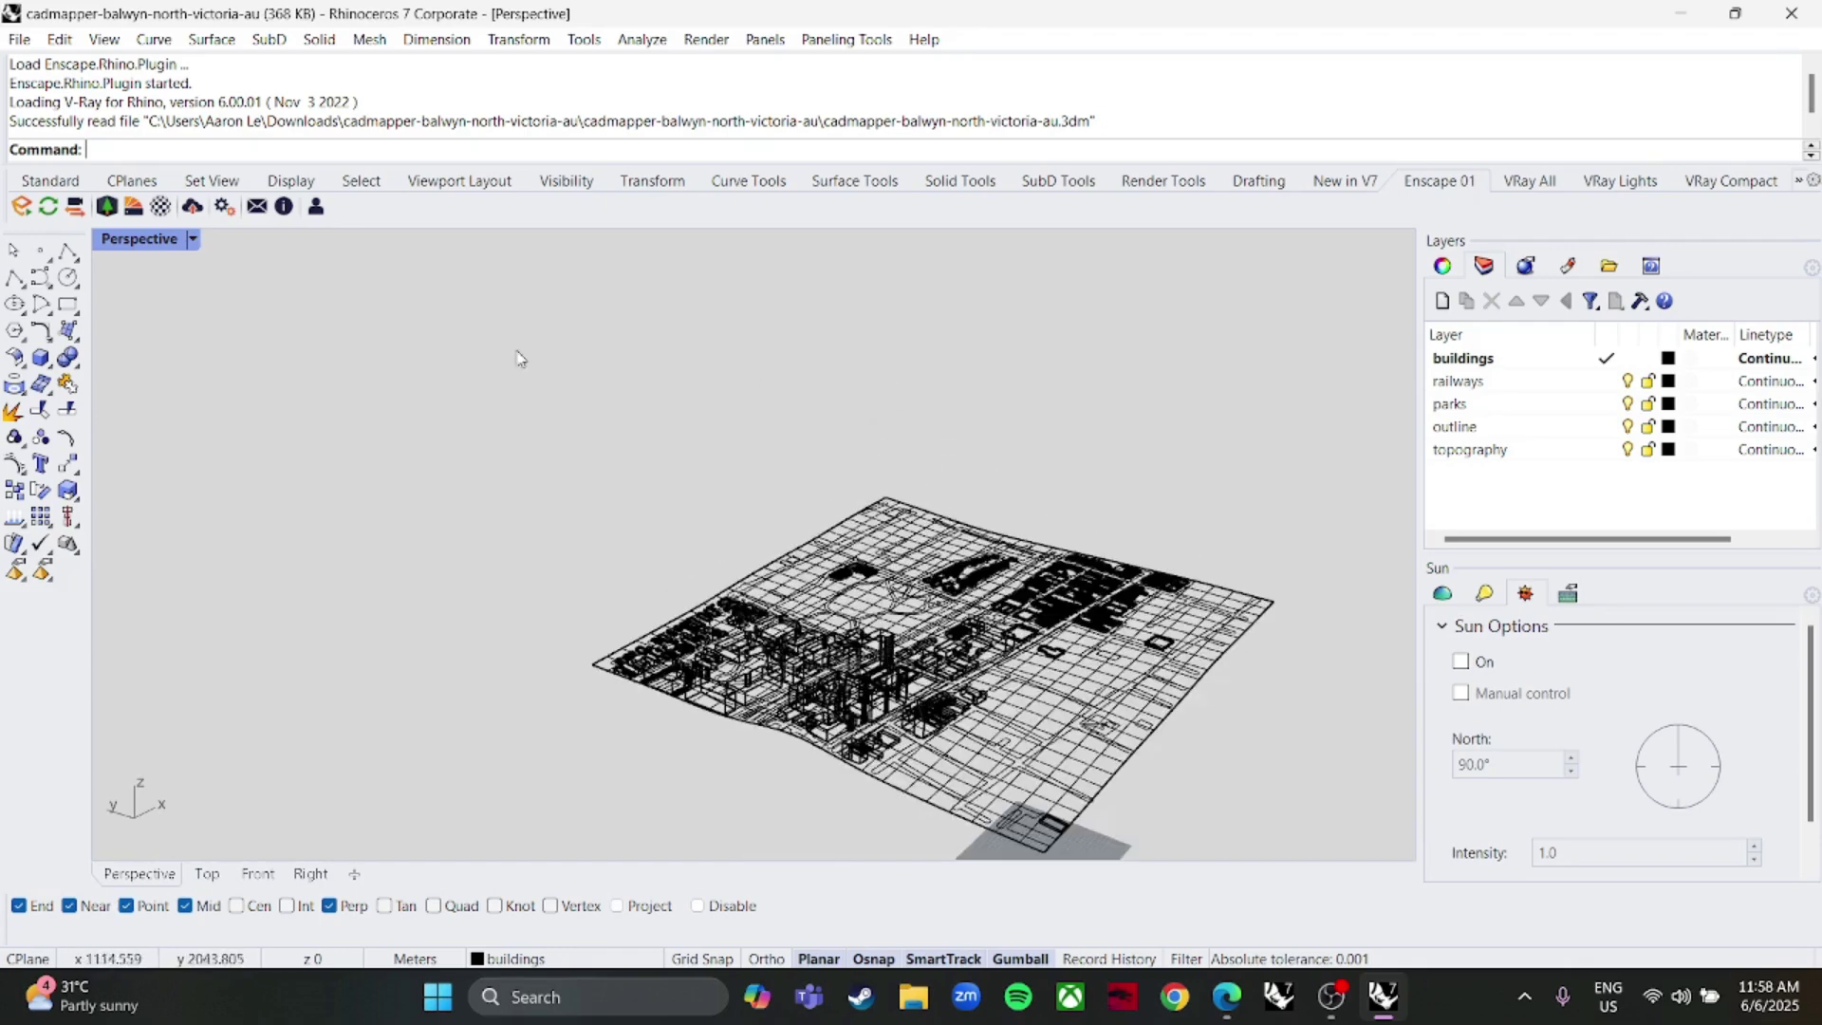
pyautogui.click(193, 239)
pyautogui.click(284, 118)
pyautogui.scroll(-3, 835, 593)
pyautogui.scroll(6, 835, 593)
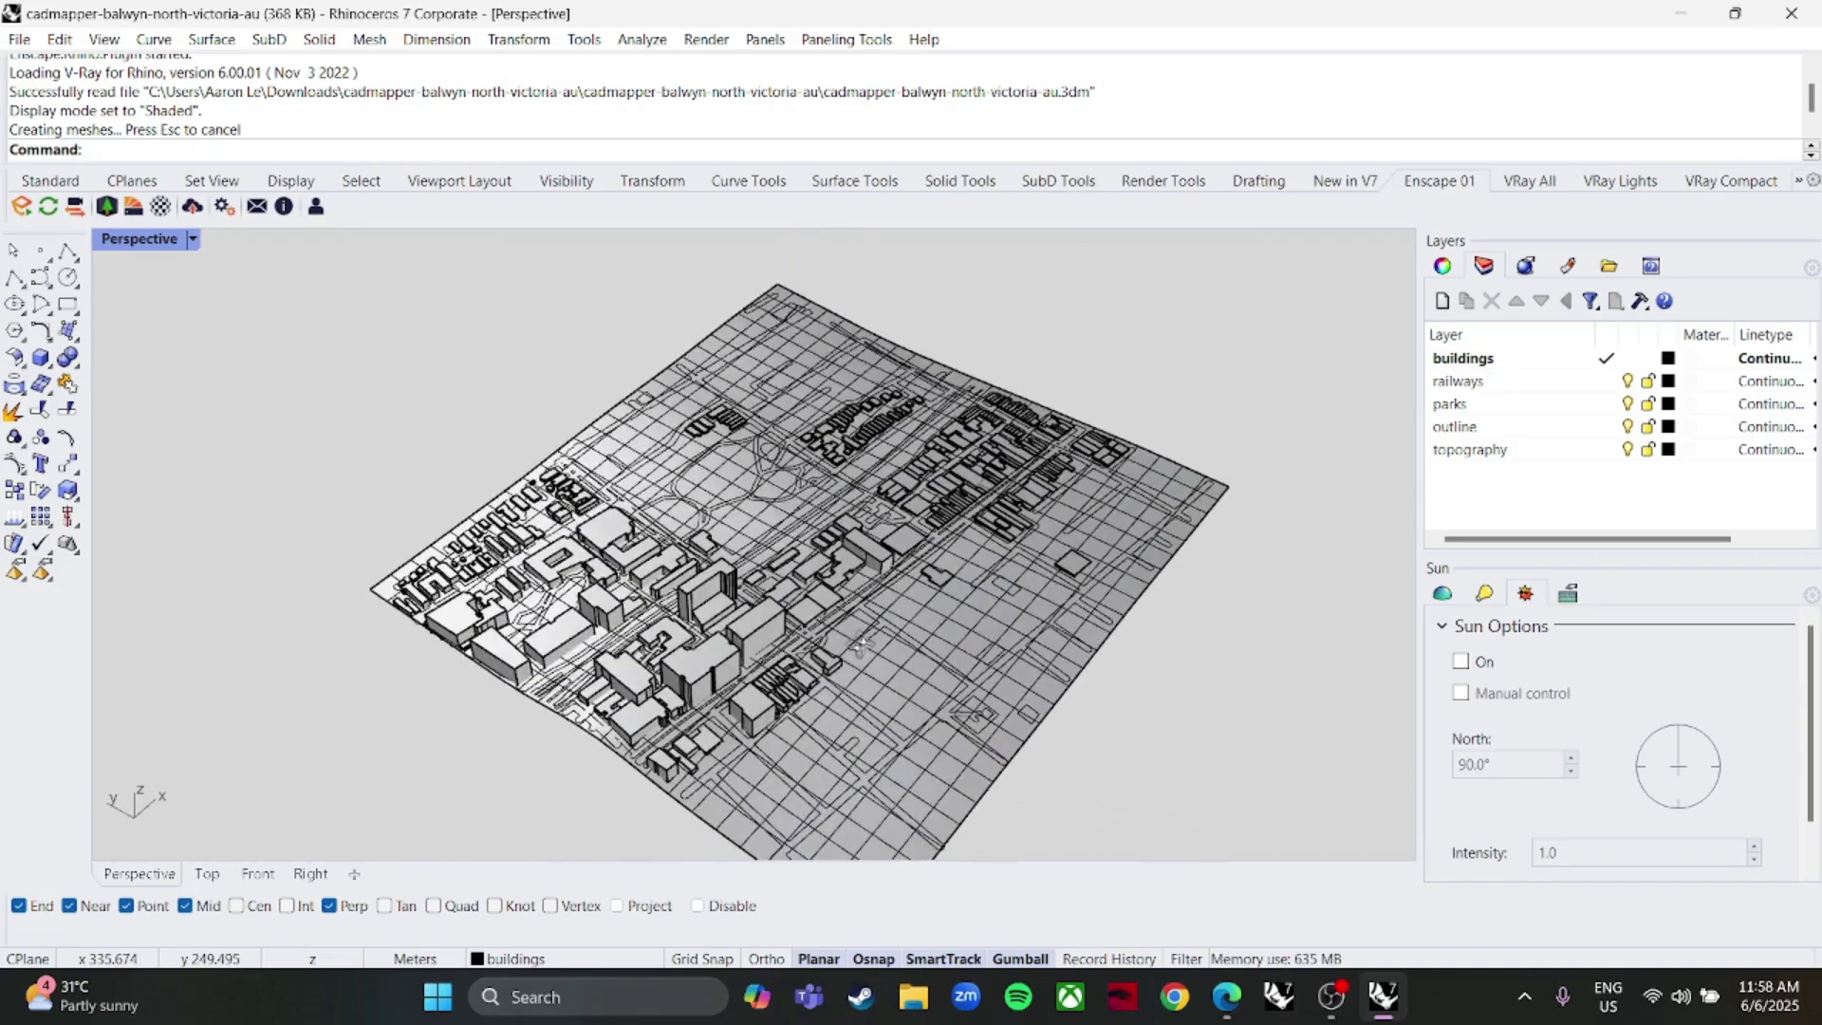
pyautogui.click(888, 677)
pyautogui.click(414, 292)
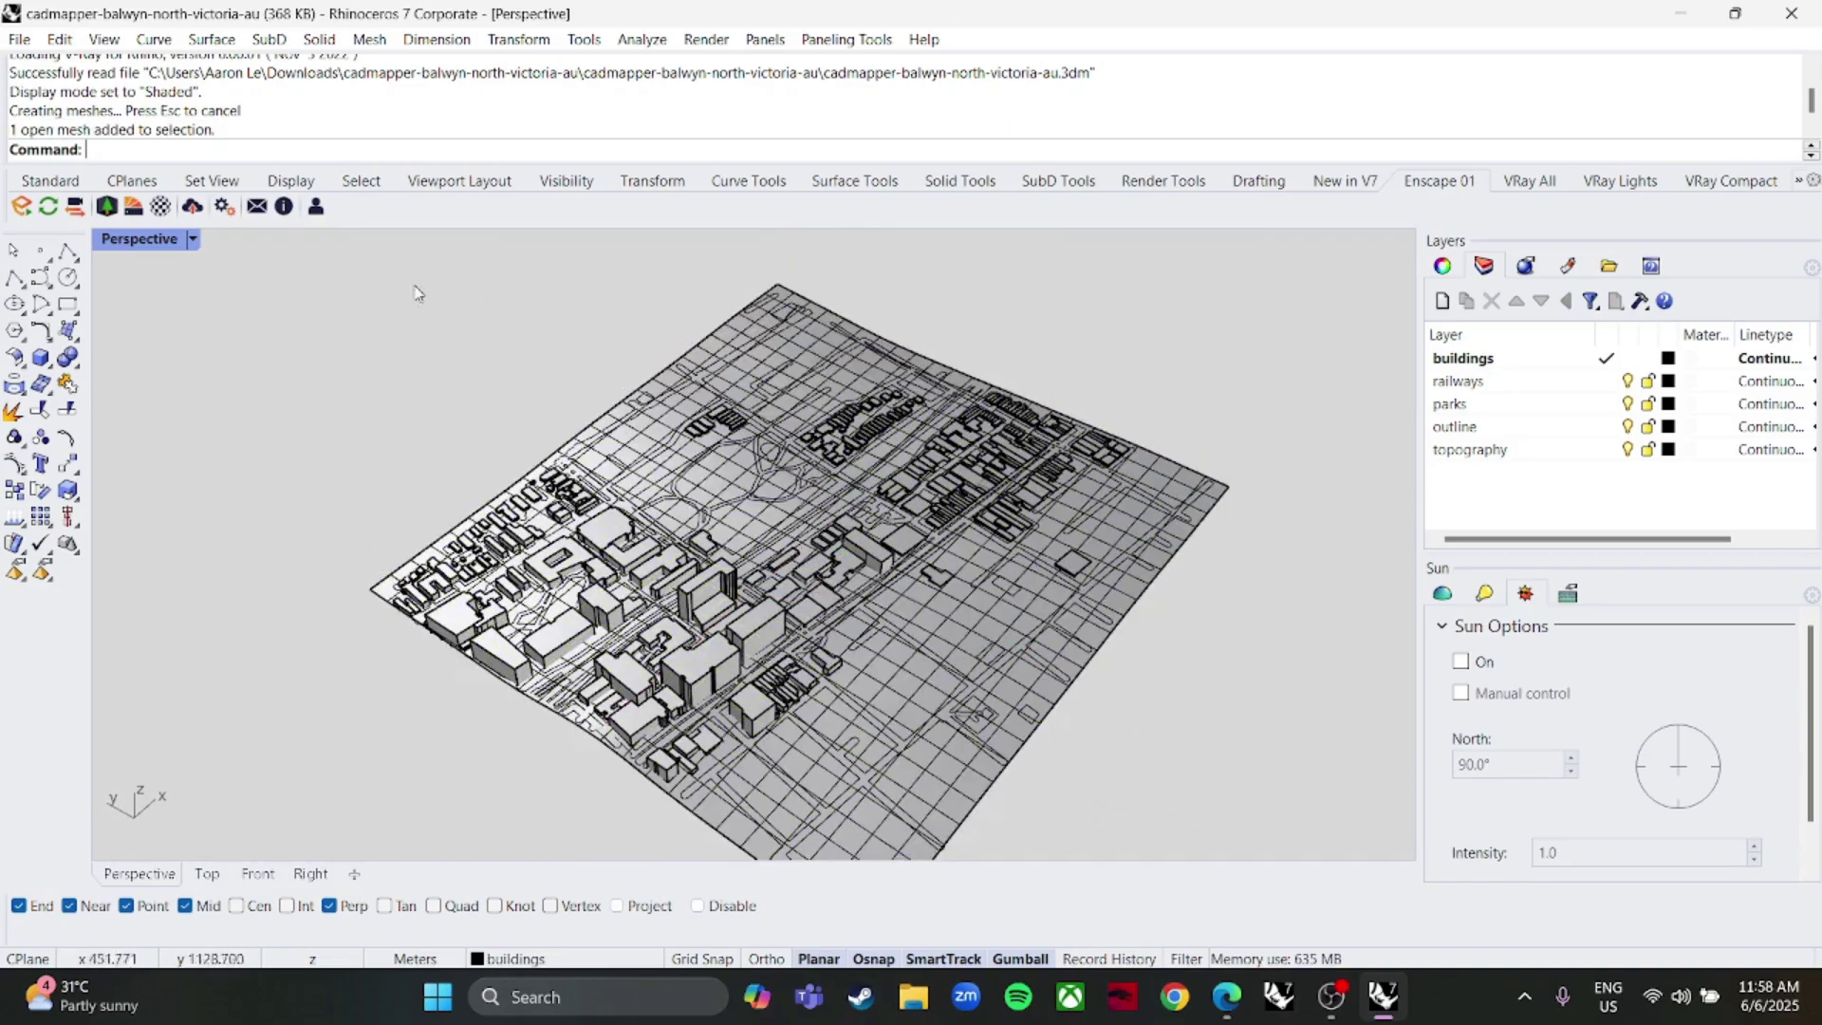
pyautogui.click(193, 240)
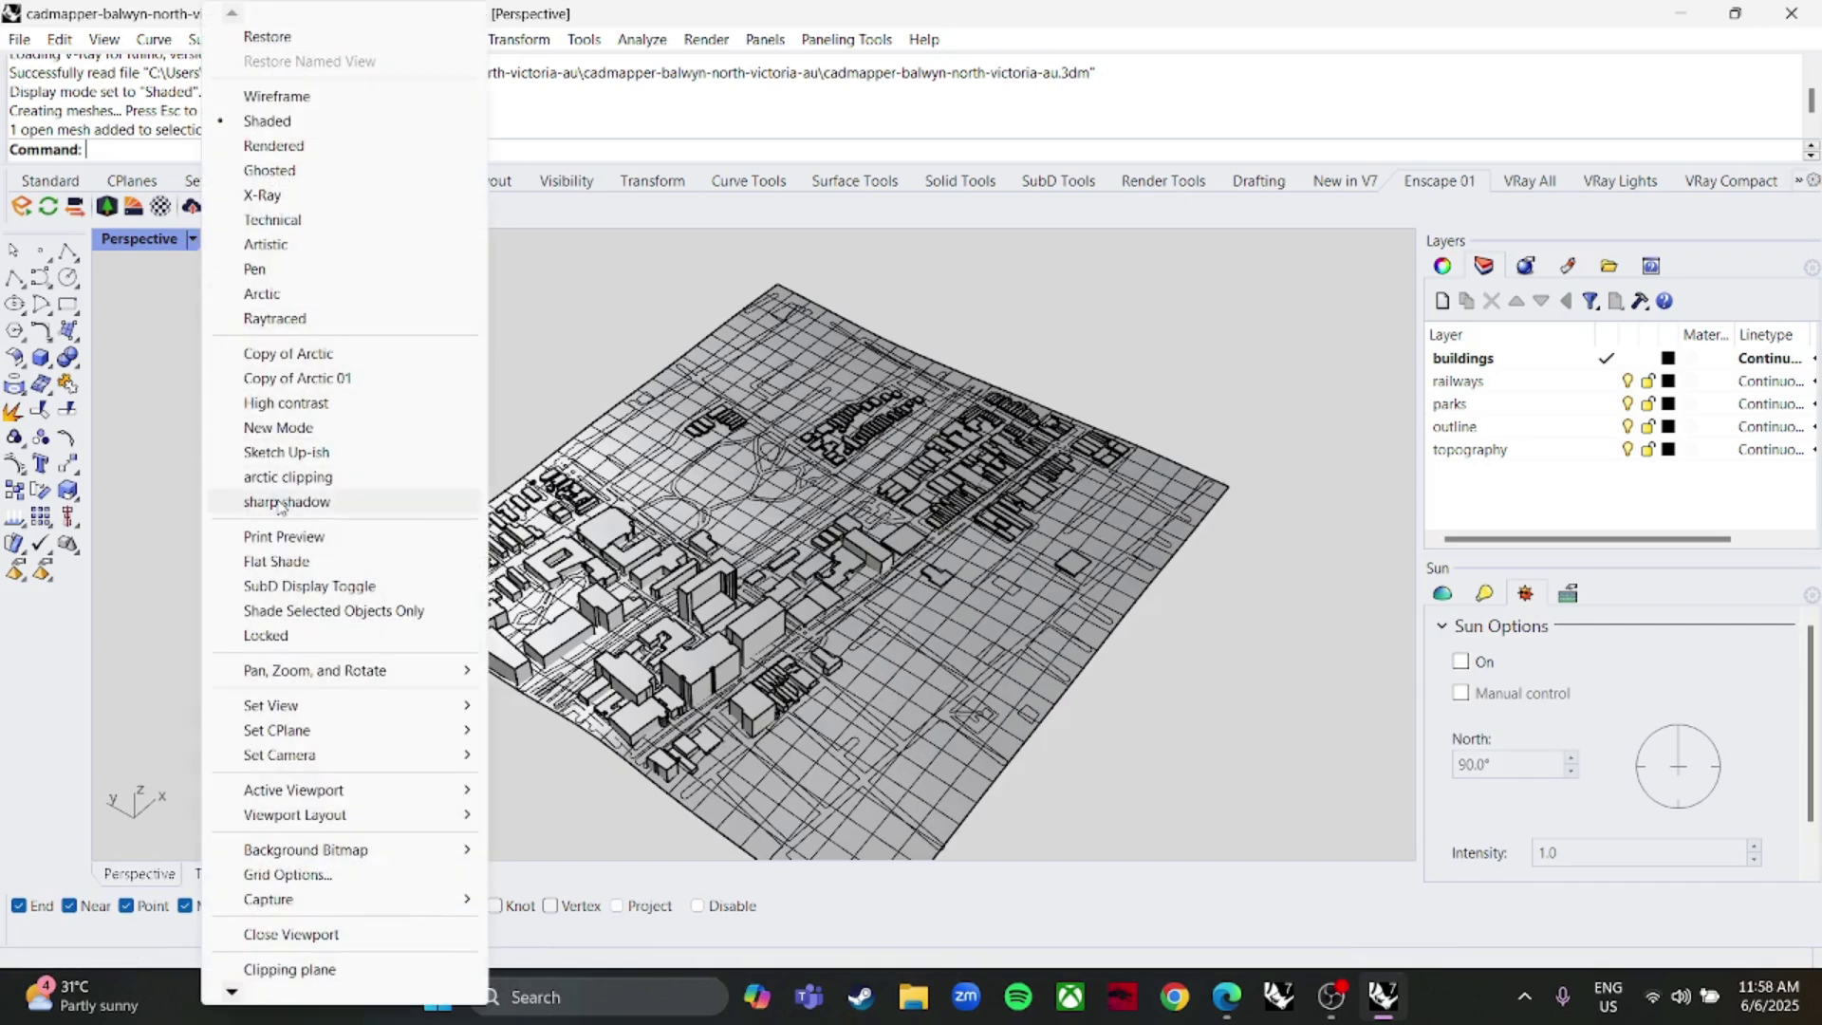
# Switch the Perspective view to Sketch Up-ish display and orbit to a lower oblique angle.
pyautogui.click(300, 454)
pyautogui.moveTo(1101, 638); pyautogui.dragTo(1035, 474, button='right')
pyautogui.scroll(-3, 1035, 475)
pyautogui.scroll(10, 911, 680)
pyautogui.scroll(-10, 914, 679)
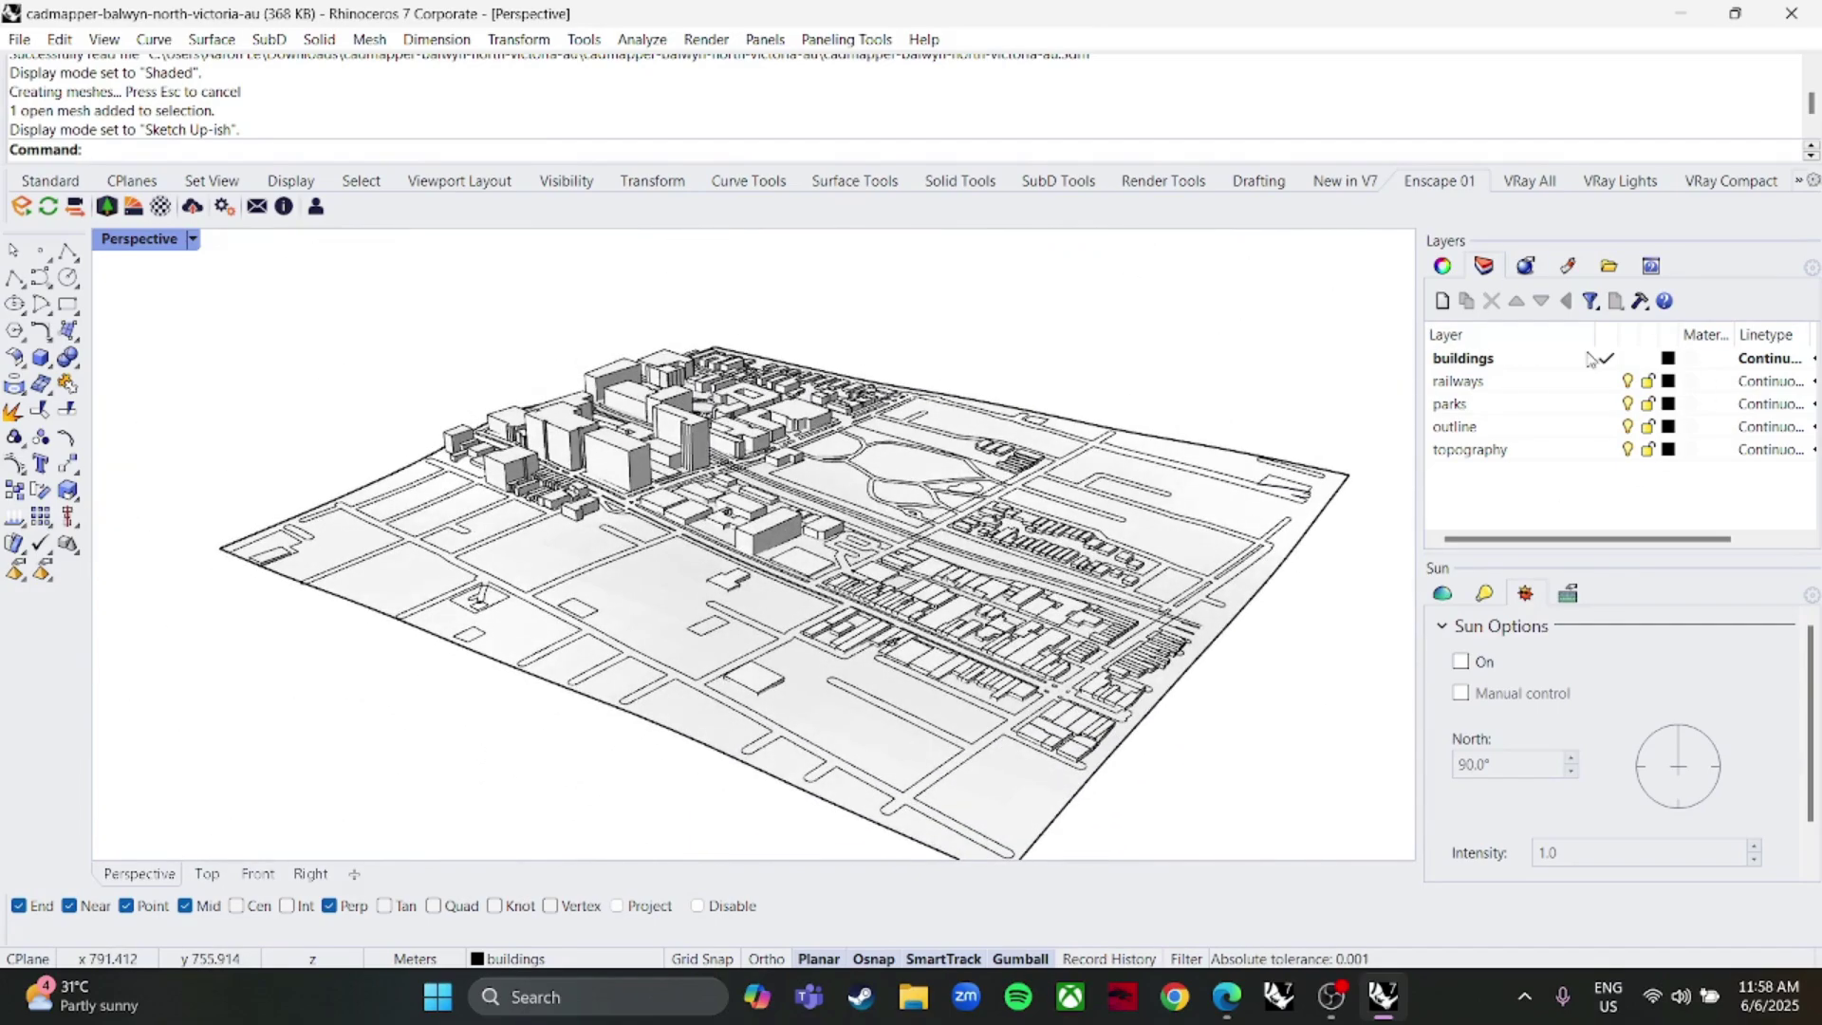
# Turn on the railways layer, then briefly hide and re-show the outline and topography layers.
pyautogui.click(1627, 382)
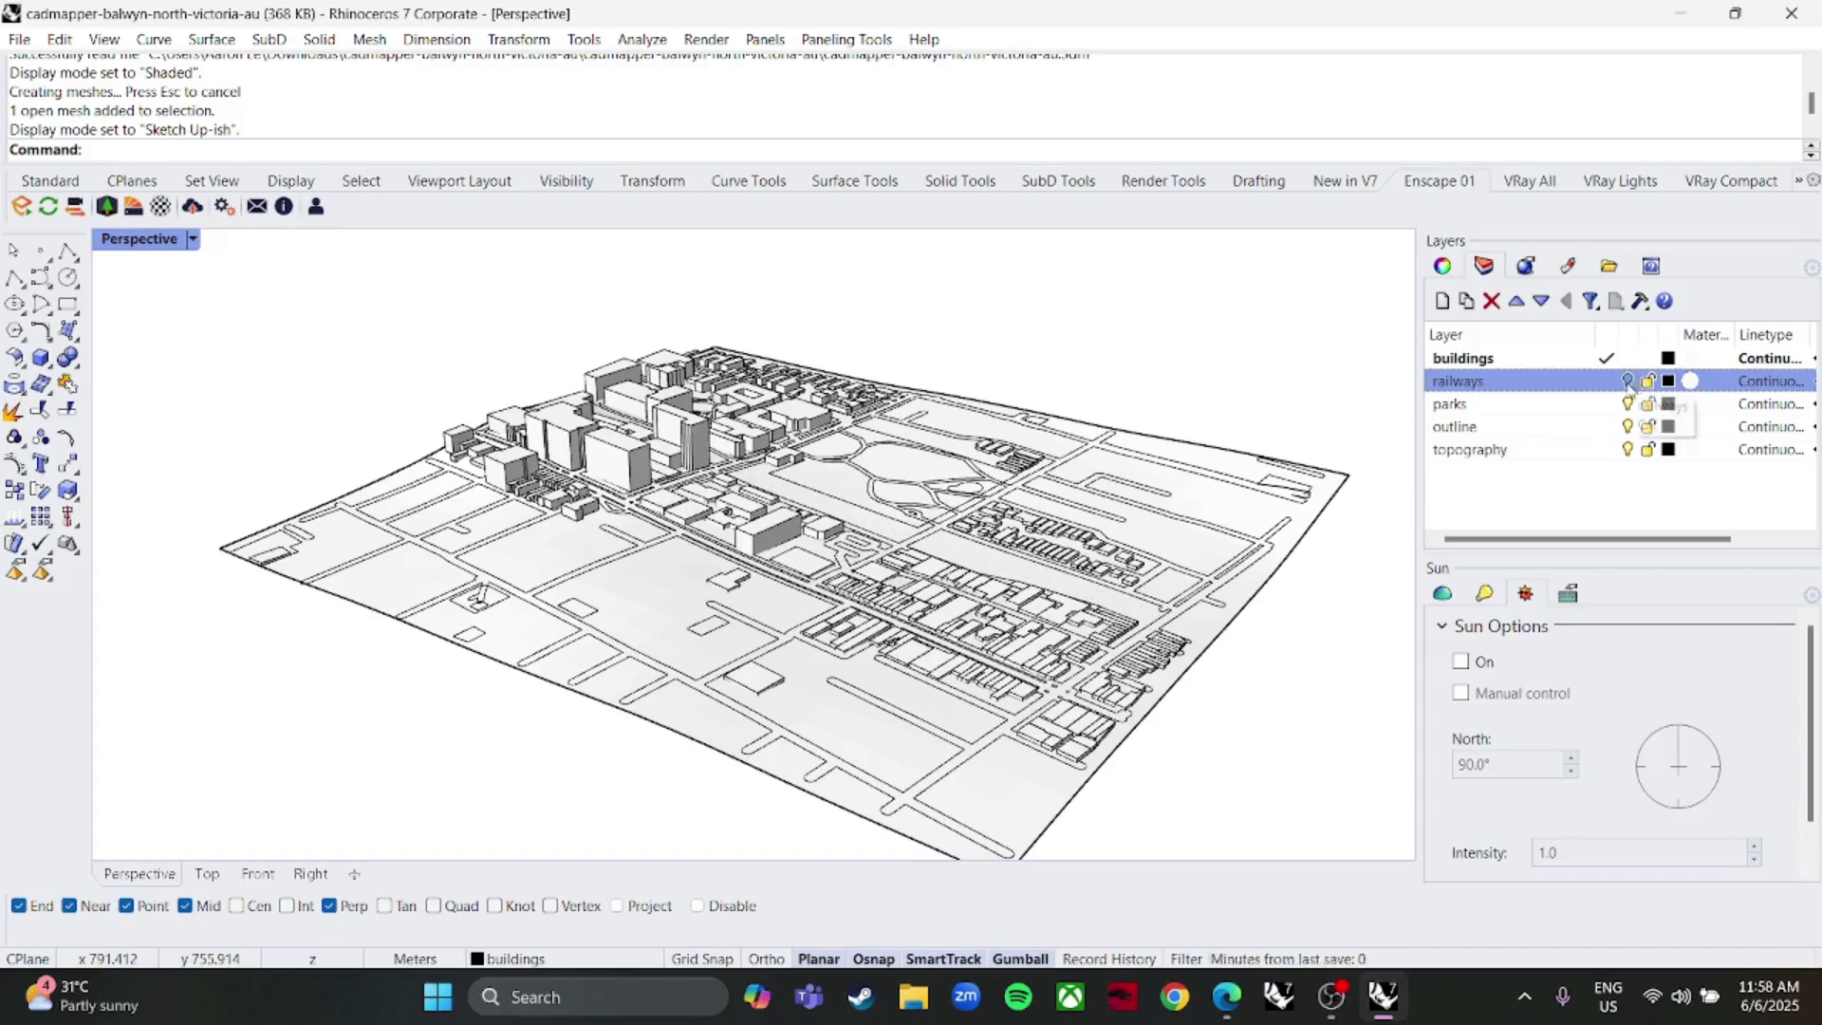
pyautogui.click(1628, 381)
pyautogui.click(1628, 406)
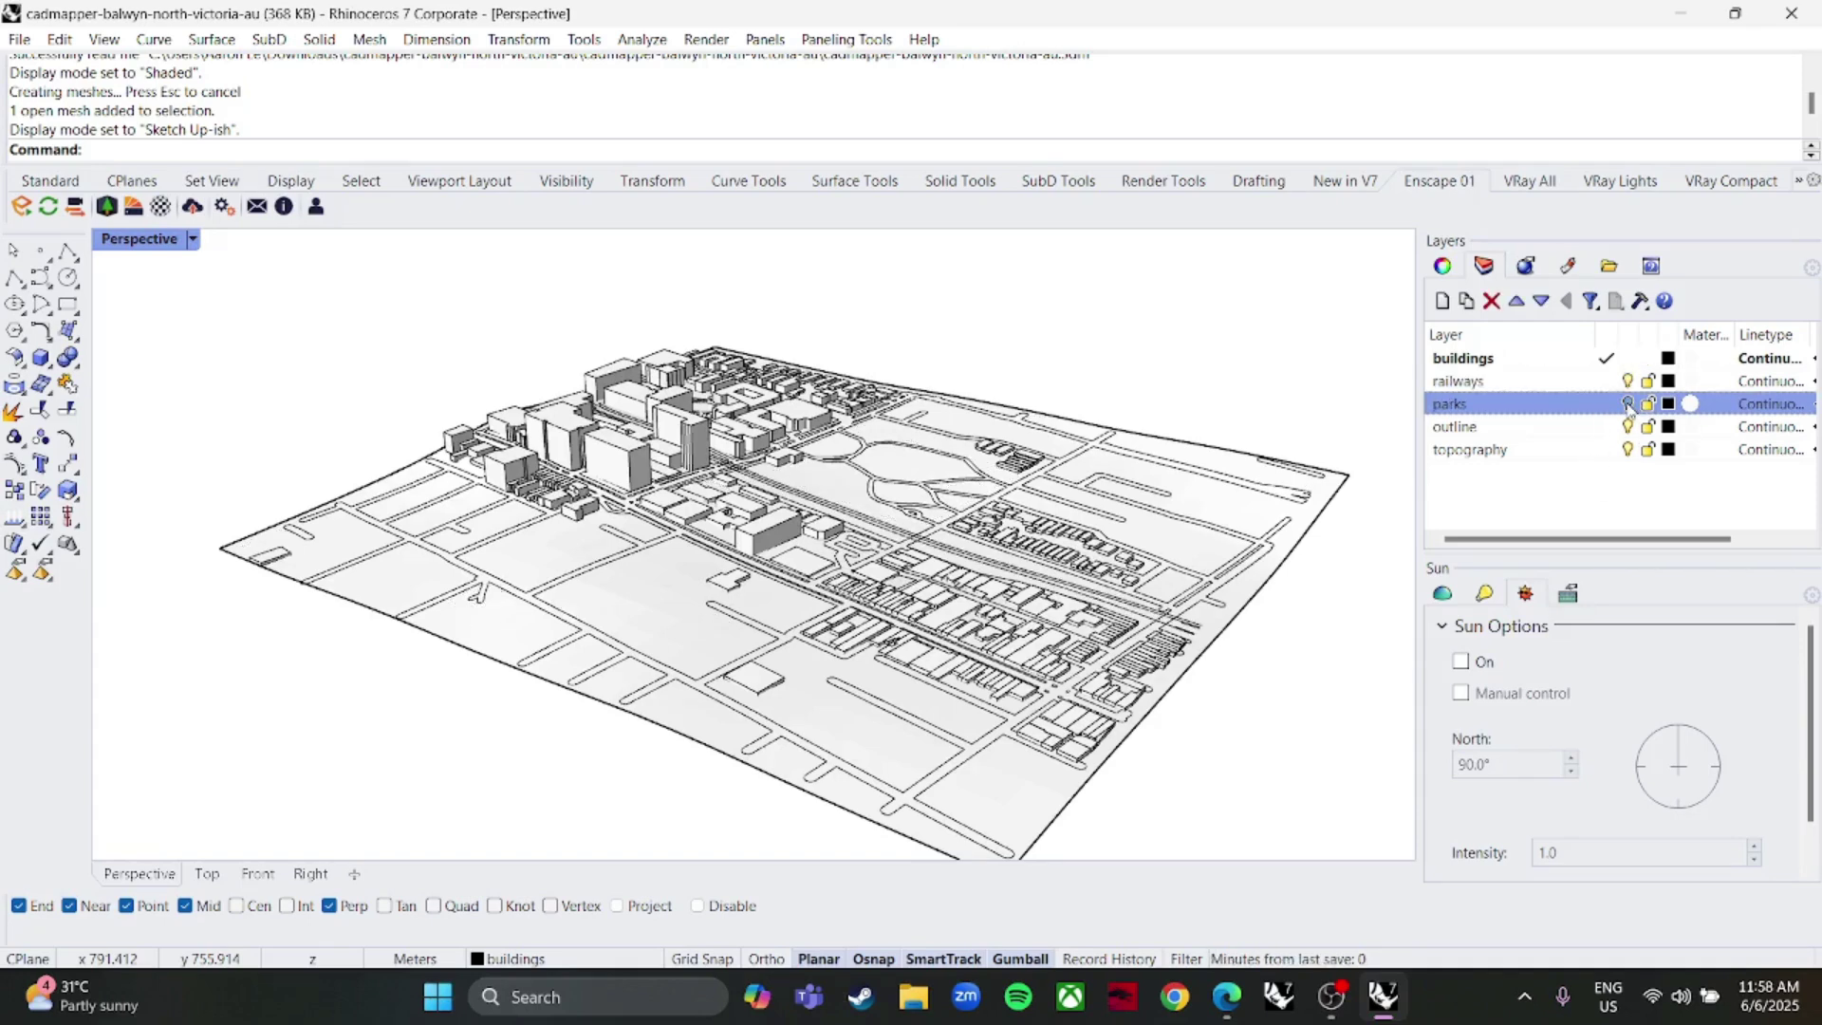
pyautogui.click(1627, 428)
pyautogui.click(1629, 428)
pyautogui.click(1628, 450)
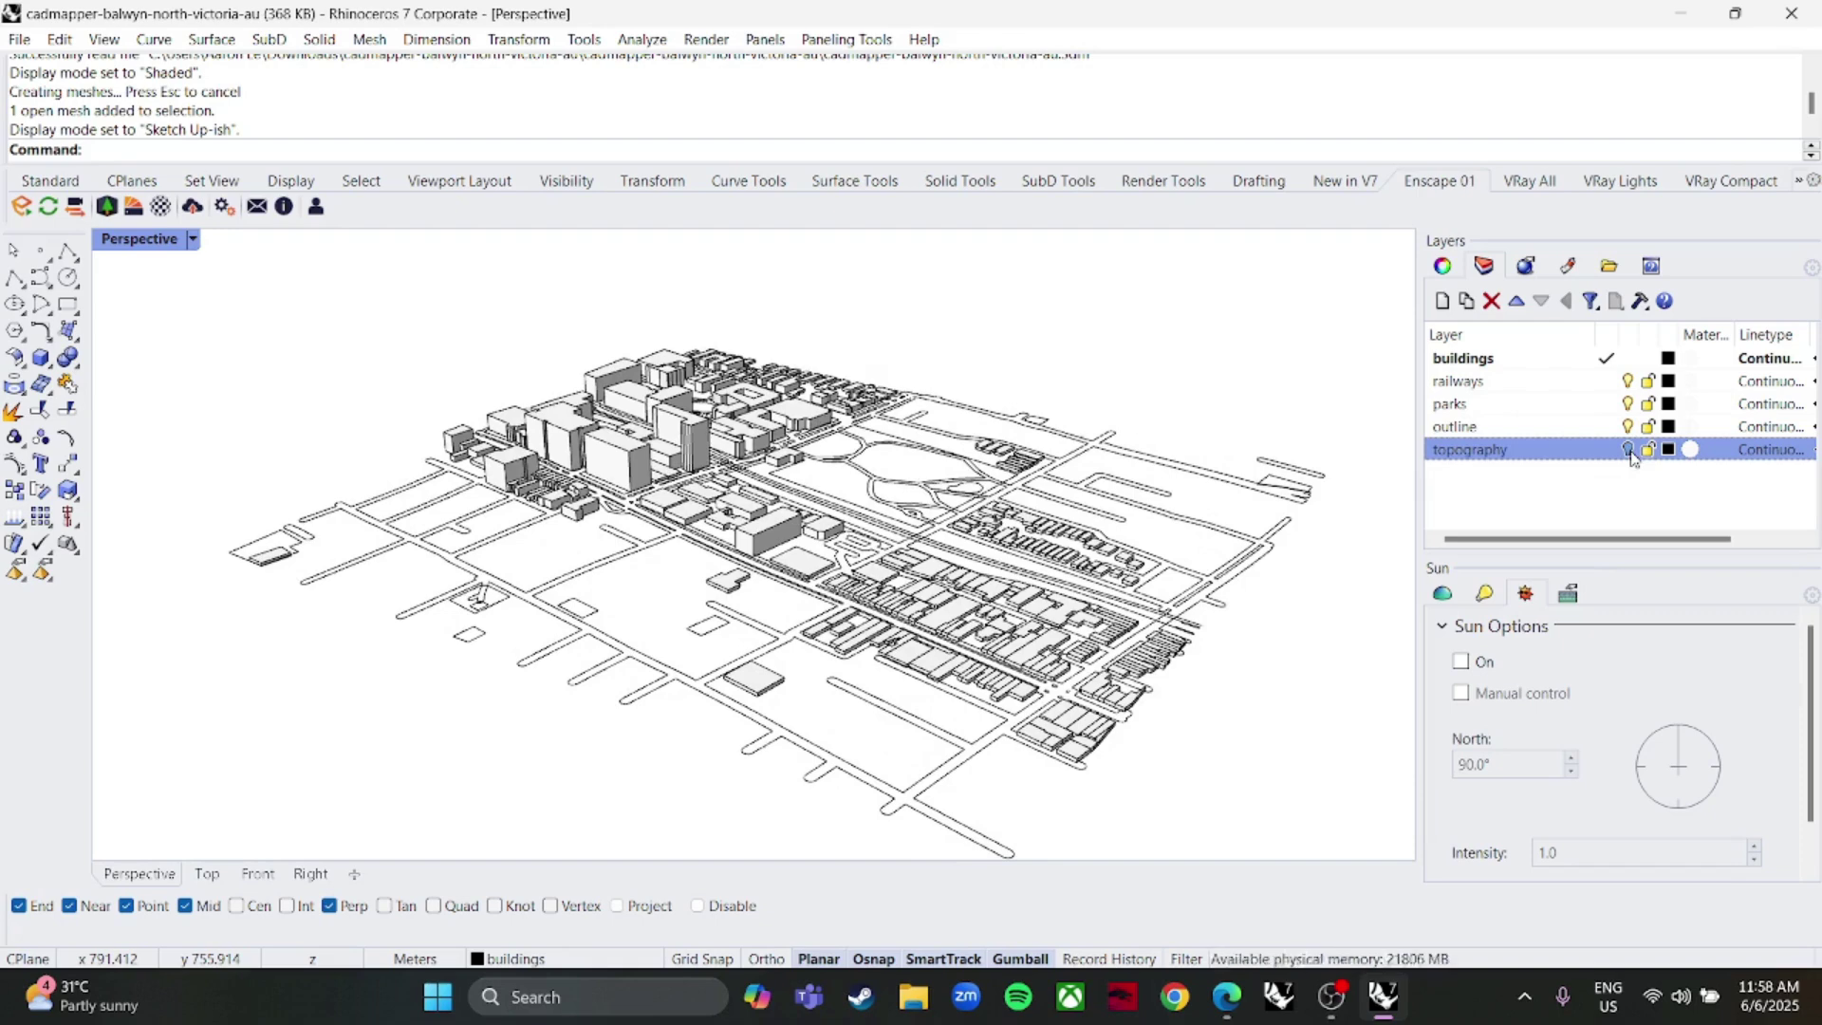
pyautogui.click(1627, 452)
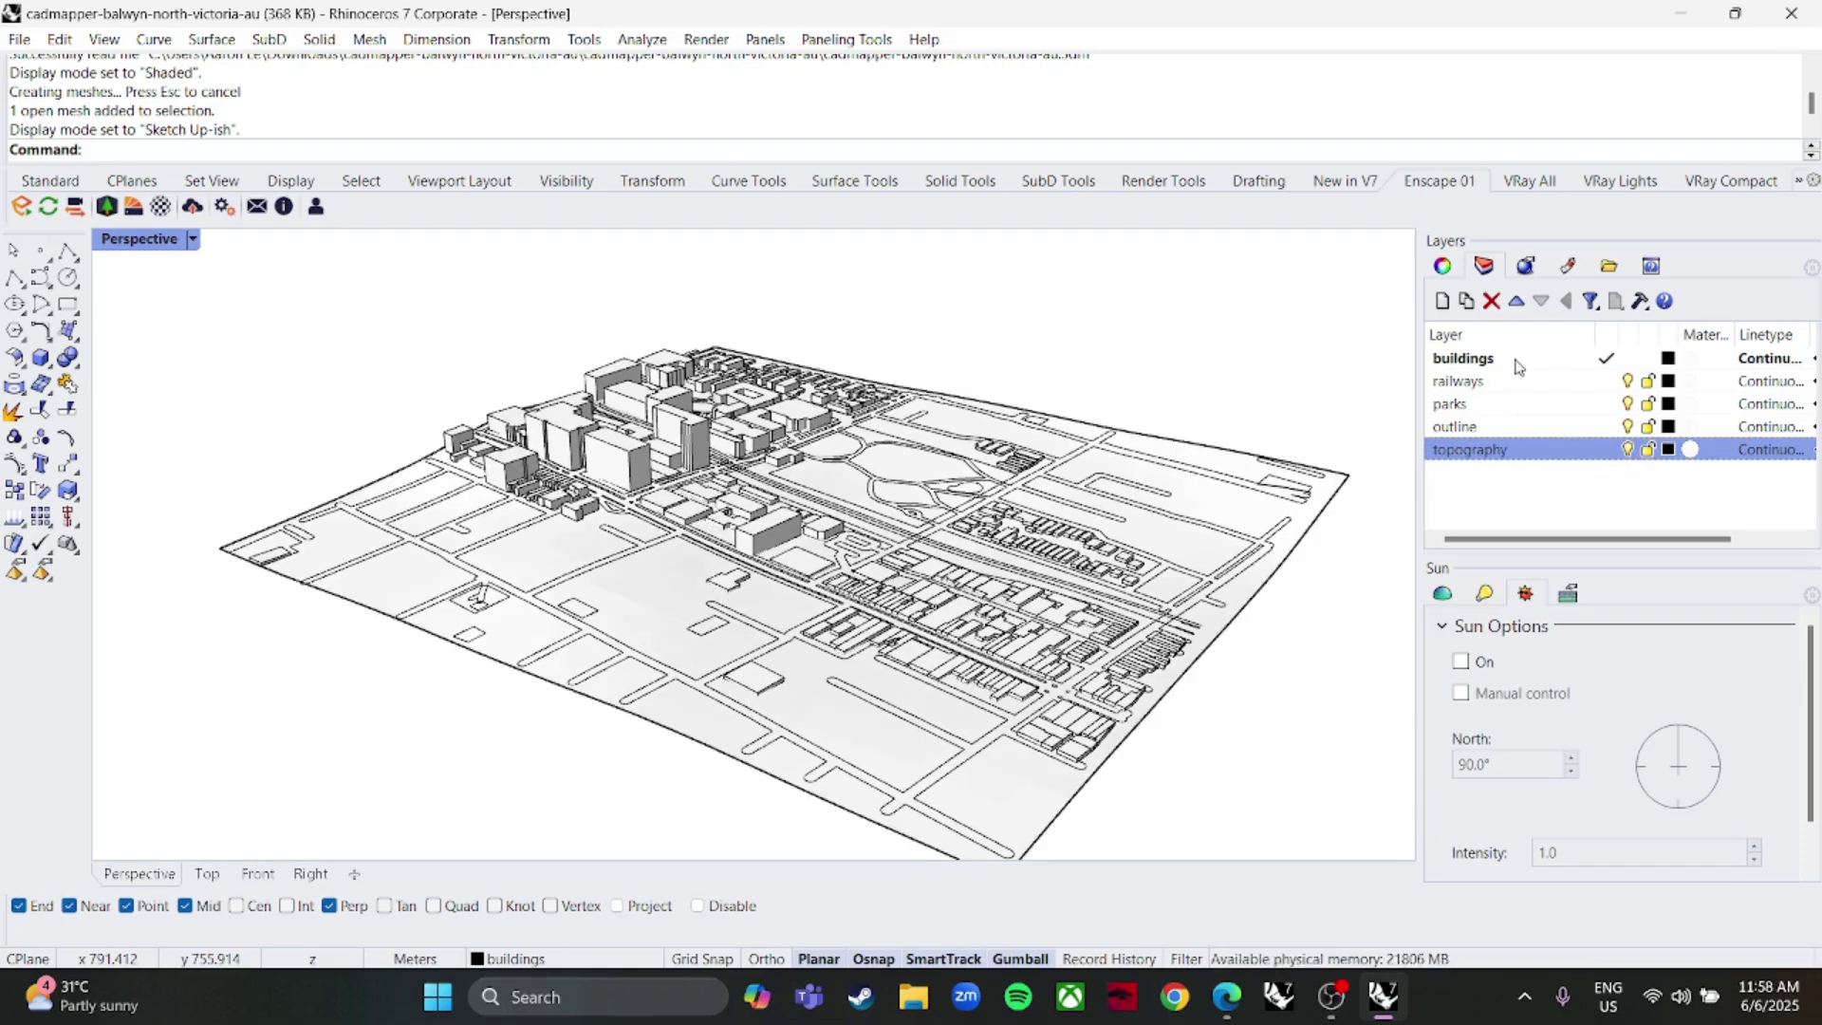
# Make railways the current layer and toggle buildings off and on twice, leaving them visible.
pyautogui.click(1579, 382)
pyautogui.click(1627, 359)
pyautogui.click(1628, 359)
pyautogui.click(1628, 359)
pyautogui.click(1628, 359)
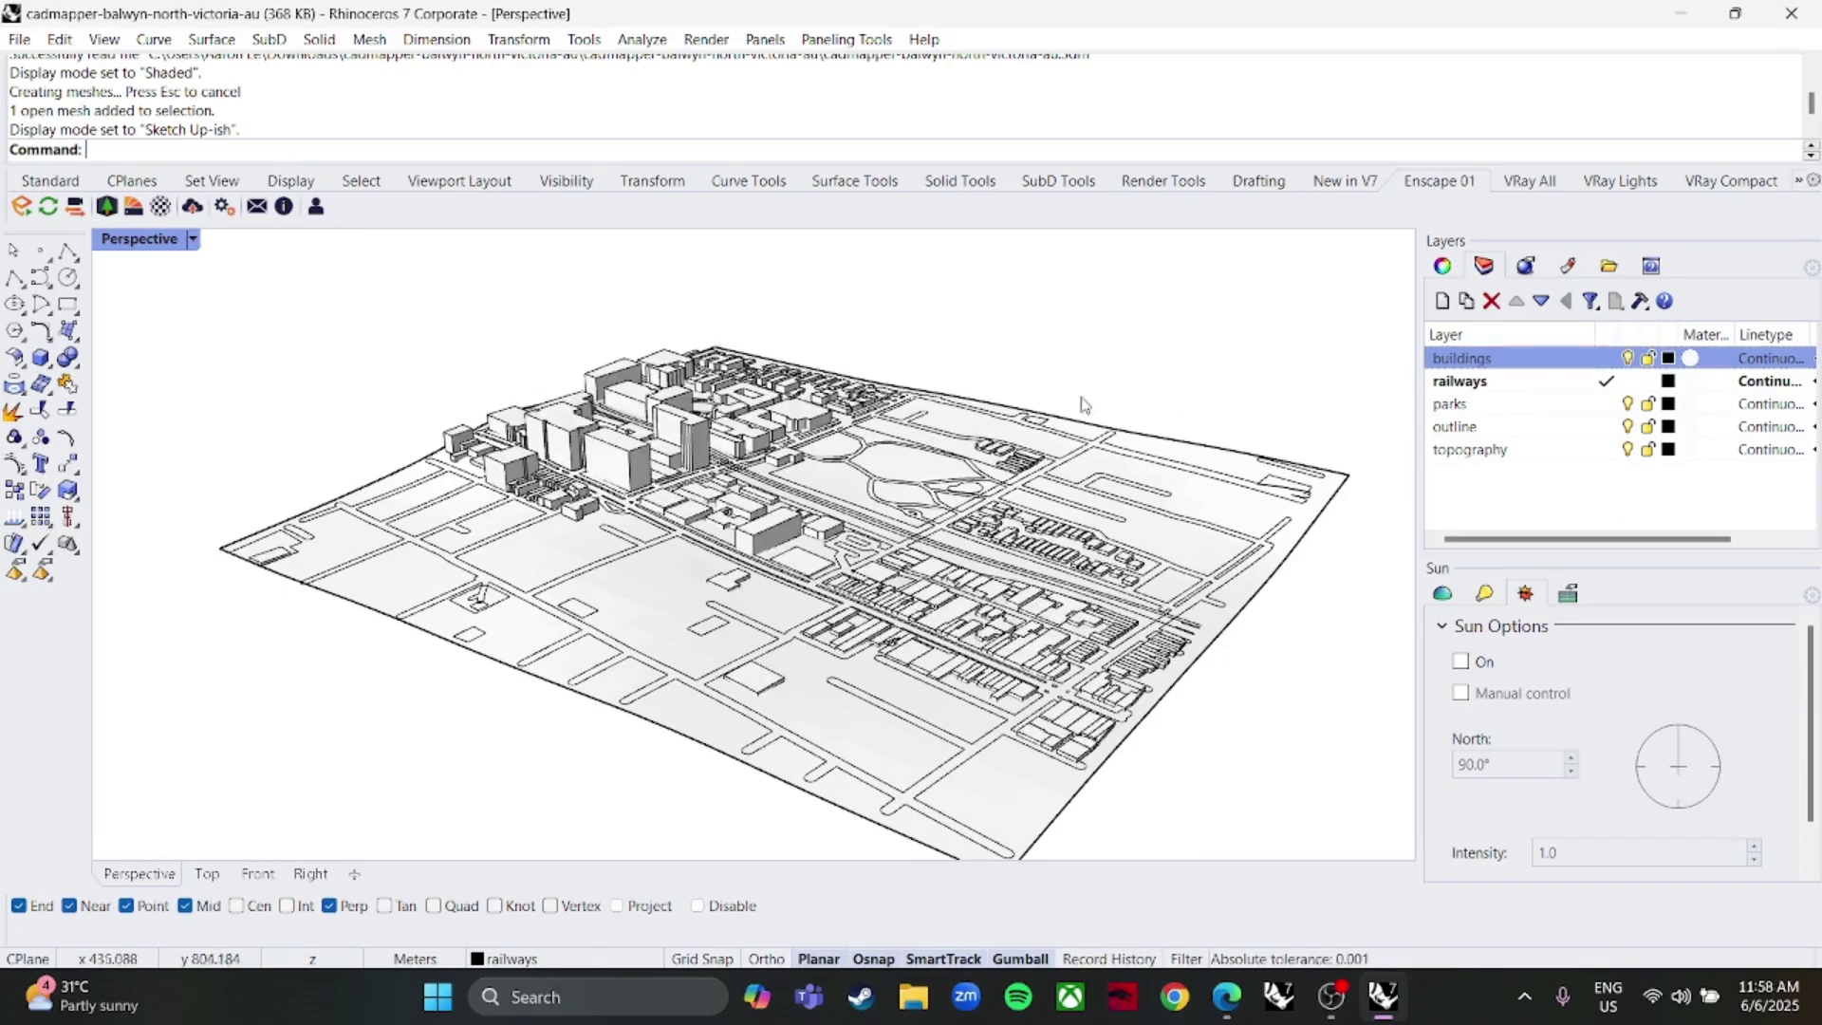